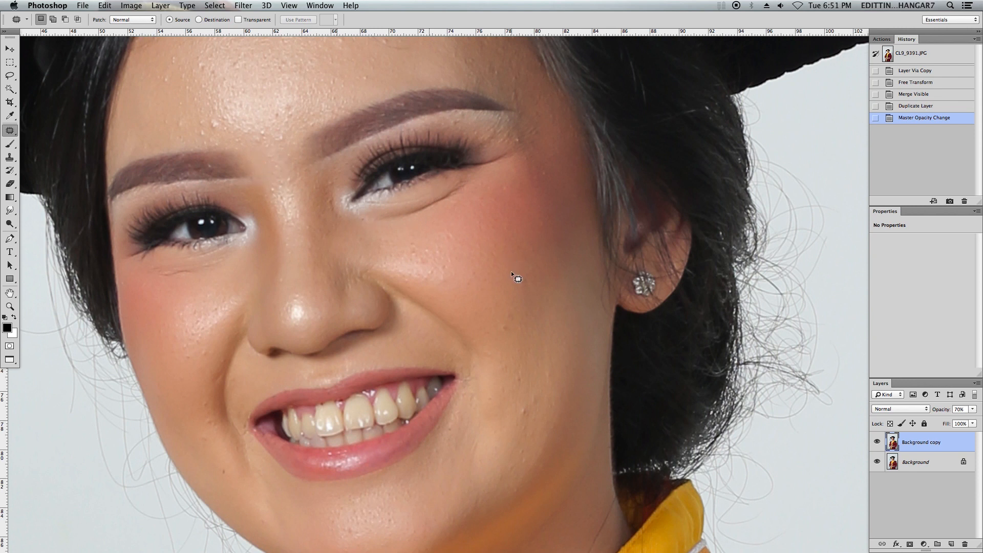
Patch the small blemishes on the subject's left temple and upper cheek using clean skin nearby
{"action": "left_click_drag", "start_coordinate": [473, 244], "coordinate": [489, 275]}
{"action": "left_click", "coordinate": [489, 275], "text": "super"}
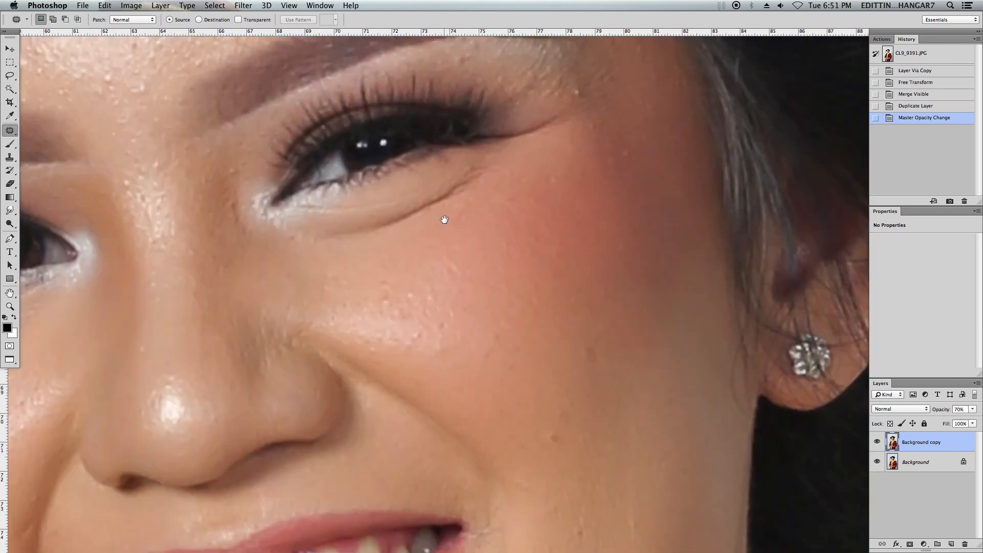
{"action": "left_click_drag", "start_coordinate": [444, 219], "coordinate": [583, 371]}
{"action": "mouse_move", "coordinate": [614, 219]}
{"action": "left_mouse_down"}
{"action": "mouse_move", "coordinate": [579, 240]}
{"action": "mouse_move", "coordinate": [605, 247]}
{"action": "left_mouse_up"}
{"action": "left_click_drag", "start_coordinate": [589, 226], "coordinate": [603, 299]}
{"action": "left_click_drag", "start_coordinate": [661, 154], "coordinate": [672, 187]}
{"action": "left_click_drag", "start_coordinate": [653, 197], "coordinate": [651, 279]}
{"action": "left_click_drag", "start_coordinate": [650, 373], "coordinate": [613, 284]}
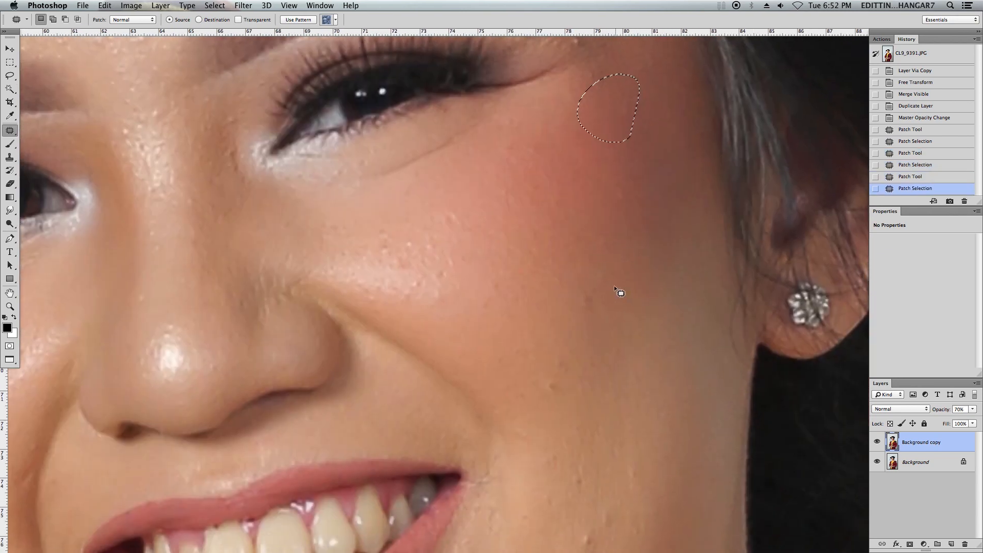
Patch the remaining spots and bumps across the middle and lower part of the subject's left cheek
{"action": "mouse_move", "coordinate": [602, 250]}
{"action": "left_mouse_down"}
{"action": "mouse_move", "coordinate": [622, 299]}
{"action": "mouse_move", "coordinate": [599, 312]}
{"action": "left_mouse_up"}
{"action": "left_click_drag", "start_coordinate": [561, 351], "coordinate": [588, 366]}
{"action": "left_click_drag", "start_coordinate": [568, 392], "coordinate": [585, 310]}
{"action": "mouse_move", "coordinate": [597, 454]}
{"action": "left_mouse_down"}
{"action": "mouse_move", "coordinate": [577, 342]}
{"action": "mouse_move", "coordinate": [588, 383]}
{"action": "left_mouse_up"}
{"action": "left_click_drag", "start_coordinate": [571, 348], "coordinate": [603, 228]}
{"action": "left_click_drag", "start_coordinate": [579, 368], "coordinate": [604, 377]}
{"action": "left_click_drag", "start_coordinate": [590, 370], "coordinate": [592, 281]}
{"action": "left_click_drag", "start_coordinate": [576, 447], "coordinate": [609, 384]}
{"action": "left_click_drag", "start_coordinate": [605, 348], "coordinate": [609, 271]}
{"action": "mouse_move", "coordinate": [529, 305]}
{"action": "left_mouse_down"}
{"action": "mouse_move", "coordinate": [552, 406]}
{"action": "mouse_move", "coordinate": [553, 276]}
{"action": "left_mouse_up"}
{"action": "left_click_drag", "start_coordinate": [547, 333], "coordinate": [595, 260]}
Patch the first bumps on the forehead beside the hairline, above the subject's right eyebrow
{"action": "key", "text": "super+minus"}
{"action": "left_click_drag", "start_coordinate": [362, 235], "coordinate": [537, 281]}
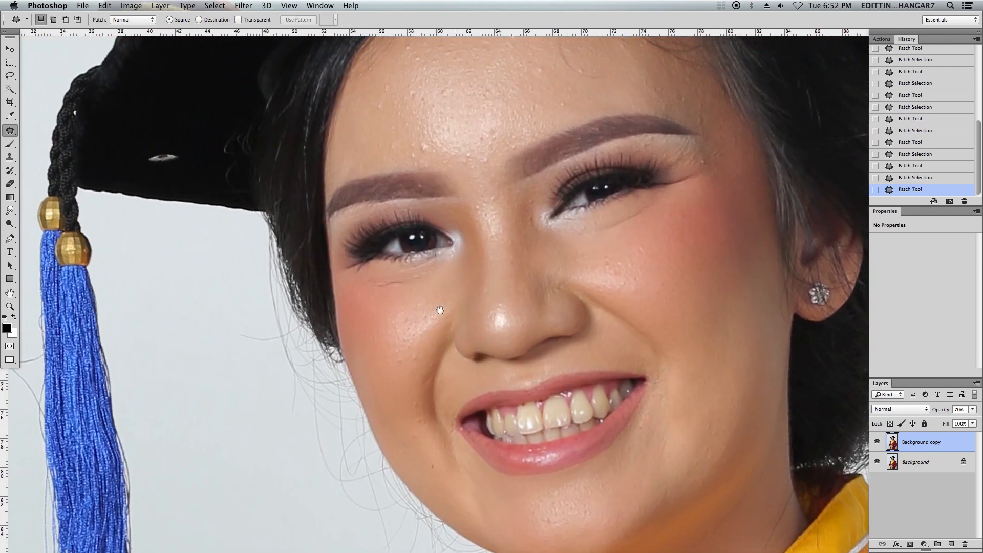
{"action": "left_click_drag", "start_coordinate": [438, 310], "coordinate": [465, 451]}
{"action": "left_click", "coordinate": [423, 266]}
{"action": "left_click_drag", "start_coordinate": [441, 314], "coordinate": [416, 299]}
{"action": "left_click_drag", "start_coordinate": [461, 293], "coordinate": [392, 297]}
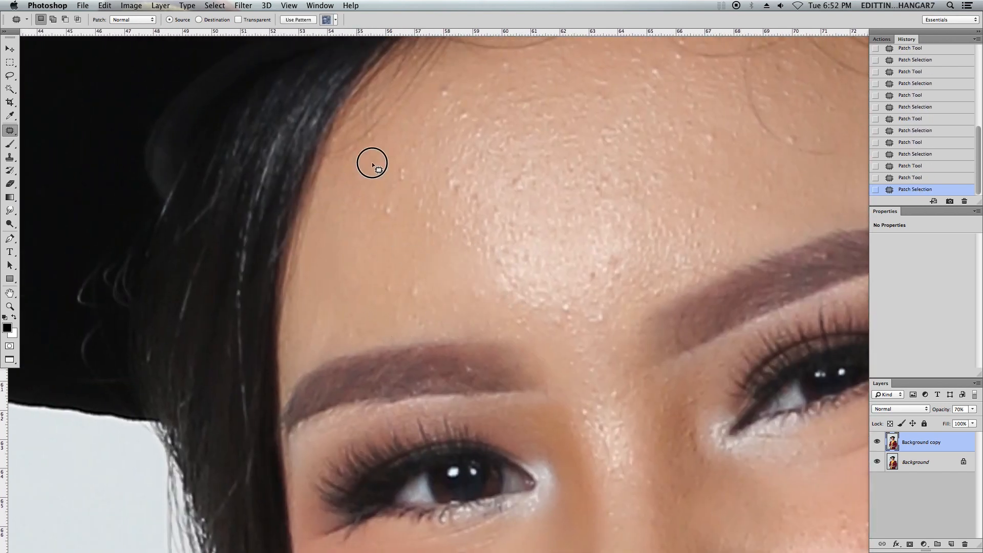
{"action": "left_click_drag", "start_coordinate": [372, 162], "coordinate": [394, 215]}
{"action": "left_click_drag", "start_coordinate": [393, 201], "coordinate": [355, 258]}
{"action": "mouse_move", "coordinate": [411, 105]}
{"action": "left_mouse_down"}
{"action": "mouse_move", "coordinate": [483, 82]}
{"action": "mouse_move", "coordinate": [424, 214]}
{"action": "left_mouse_up"}
{"action": "left_click_drag", "start_coordinate": [474, 159], "coordinate": [401, 232]}
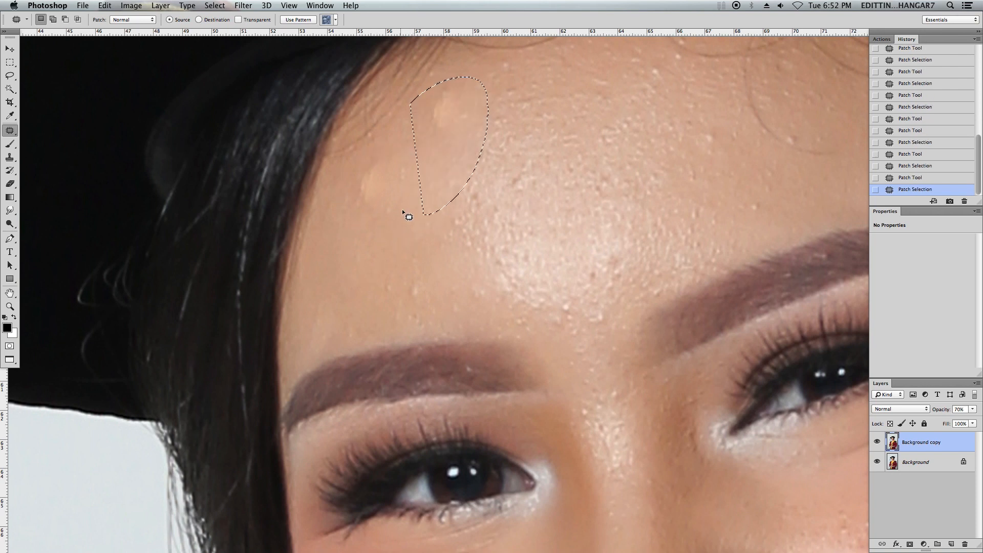
Patch the rough skin between the hairline and the shiny middle of the forehead with smoother skin
{"action": "left_click_drag", "start_coordinate": [347, 176], "coordinate": [378, 238]}
{"action": "mouse_move", "coordinate": [381, 198]}
{"action": "left_mouse_down"}
{"action": "mouse_move", "coordinate": [380, 232]}
{"action": "mouse_move", "coordinate": [406, 230]}
{"action": "left_mouse_up"}
{"action": "left_click_drag", "start_coordinate": [415, 182], "coordinate": [384, 248]}
{"action": "left_click_drag", "start_coordinate": [426, 97], "coordinate": [448, 141]}
{"action": "left_click_drag", "start_coordinate": [454, 112], "coordinate": [427, 169]}
{"action": "left_click_drag", "start_coordinate": [393, 204], "coordinate": [459, 273]}
{"action": "left_click_drag", "start_coordinate": [453, 221], "coordinate": [421, 252]}
{"action": "left_click_drag", "start_coordinate": [475, 153], "coordinate": [423, 213]}
{"action": "left_click_drag", "start_coordinate": [424, 182], "coordinate": [454, 300]}
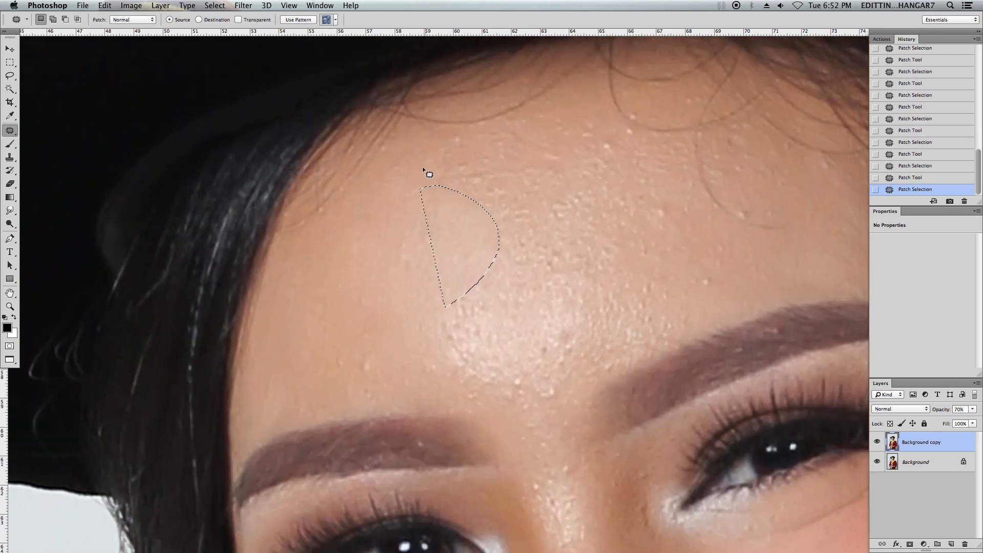
Patch the textured shiny area in the centre of the forehead with smooth skin beside it
{"action": "left_click_drag", "start_coordinate": [411, 264], "coordinate": [451, 364]}
{"action": "left_click_drag", "start_coordinate": [461, 313], "coordinate": [366, 293]}
{"action": "left_click_drag", "start_coordinate": [479, 162], "coordinate": [537, 277]}
{"action": "mouse_move", "coordinate": [522, 205]}
{"action": "left_mouse_down"}
{"action": "mouse_move", "coordinate": [459, 182]}
{"action": "mouse_move", "coordinate": [447, 220]}
{"action": "left_mouse_up"}
{"action": "left_click_drag", "start_coordinate": [478, 160], "coordinate": [500, 307]}
{"action": "left_click_drag", "start_coordinate": [394, 294], "coordinate": [500, 369]}
{"action": "left_click_drag", "start_coordinate": [493, 375], "coordinate": [419, 383]}
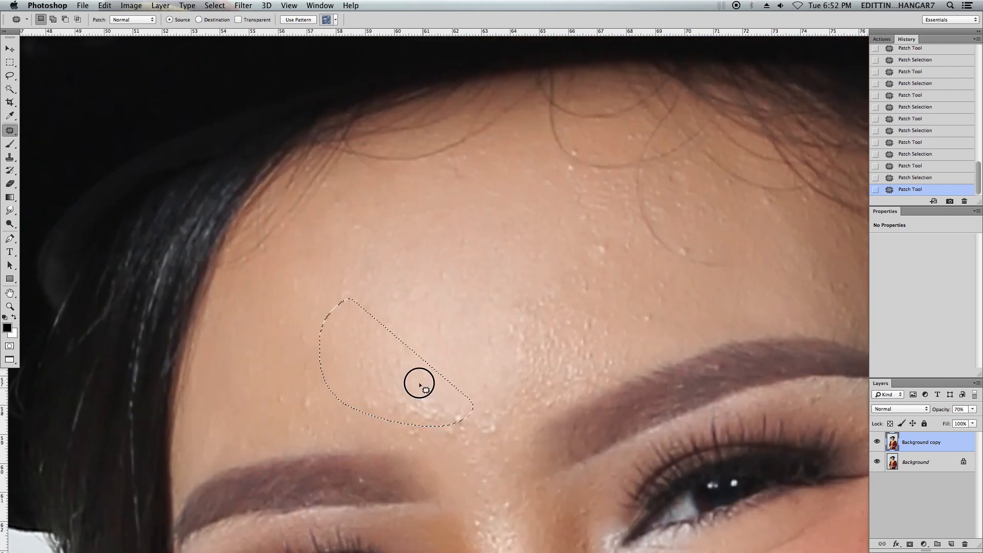
Patch the bumps on the forehead above the subject's left eyebrow with the smoothed central skin
{"action": "left_click_drag", "start_coordinate": [499, 205], "coordinate": [491, 384]}
{"action": "left_click_drag", "start_coordinate": [540, 302], "coordinate": [477, 336]}
{"action": "mouse_move", "coordinate": [539, 388]}
{"action": "left_mouse_down"}
{"action": "mouse_move", "coordinate": [561, 209]}
{"action": "mouse_move", "coordinate": [497, 230]}
{"action": "left_mouse_up"}
{"action": "left_click_drag", "start_coordinate": [604, 243], "coordinate": [597, 353]}
{"action": "left_click_drag", "start_coordinate": [618, 339], "coordinate": [531, 347]}
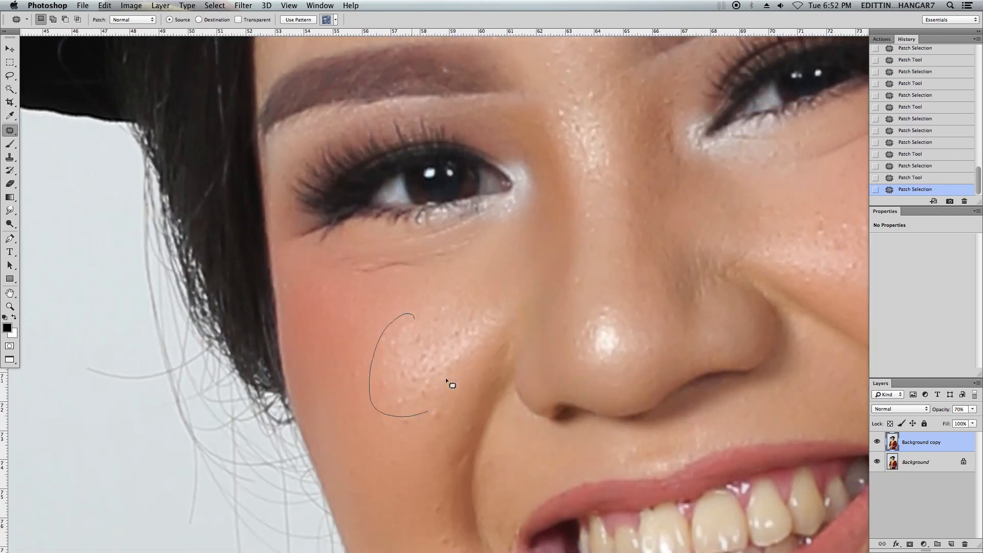
Patch the bumps and shiny texture on the subject's right cheek below the eye
{"action": "mouse_move", "coordinate": [450, 380]}
{"action": "left_mouse_down"}
{"action": "mouse_move", "coordinate": [460, 318]}
{"action": "mouse_move", "coordinate": [477, 305]}
{"action": "left_mouse_up"}
{"action": "left_click_drag", "start_coordinate": [417, 441], "coordinate": [424, 370]}
{"action": "mouse_move", "coordinate": [417, 456]}
{"action": "left_mouse_down"}
{"action": "mouse_move", "coordinate": [384, 291]}
{"action": "mouse_move", "coordinate": [373, 311]}
{"action": "left_mouse_up"}
{"action": "left_click_drag", "start_coordinate": [356, 290], "coordinate": [375, 314]}
{"action": "left_click_drag", "start_coordinate": [409, 389], "coordinate": [378, 348]}
{"action": "left_click_drag", "start_coordinate": [394, 341], "coordinate": [392, 345]}
{"action": "left_click_drag", "start_coordinate": [447, 419], "coordinate": [425, 379]}
Patch the bumpy highlight on the subject's left cheek beside the nose and smile fold
{"action": "key", "text": "super+minus"}
{"action": "key", "text": "super+plus"}
{"action": "left_click_drag", "start_coordinate": [456, 285], "coordinate": [461, 281]}
{"action": "left_click_drag", "start_coordinate": [492, 317], "coordinate": [546, 282]}
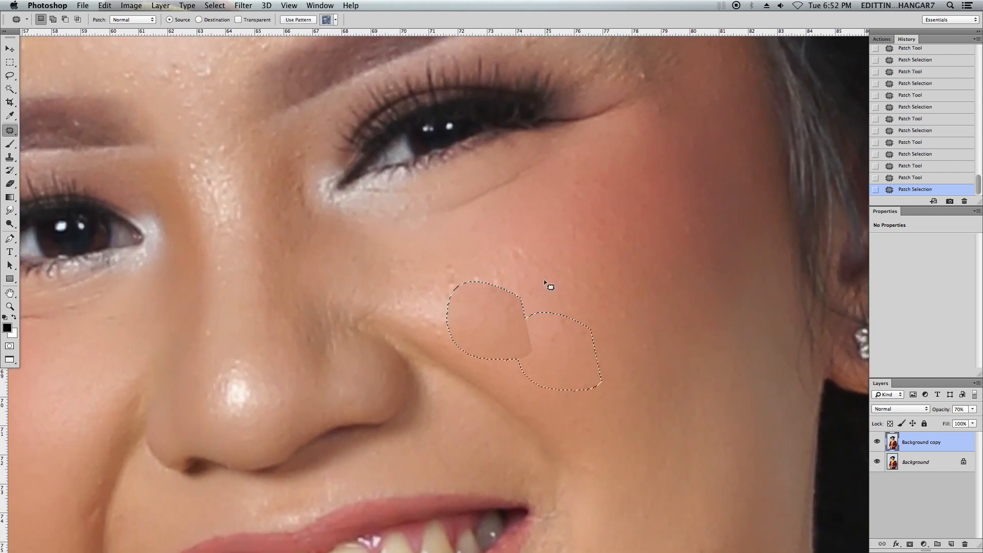
{"action": "mouse_move", "coordinate": [479, 226]}
{"action": "left_mouse_down"}
{"action": "mouse_move", "coordinate": [485, 296]}
{"action": "mouse_move", "coordinate": [462, 237]}
{"action": "left_mouse_up"}
{"action": "left_click_drag", "start_coordinate": [410, 256], "coordinate": [456, 297]}
{"action": "mouse_move", "coordinate": [460, 220]}
{"action": "left_mouse_down"}
{"action": "mouse_move", "coordinate": [479, 290]}
{"action": "mouse_move", "coordinate": [461, 226]}
{"action": "left_mouse_up"}
Patch the crease lines beneath both eyes and clear the selection
{"action": "left_click_drag", "start_coordinate": [610, 192], "coordinate": [623, 221]}
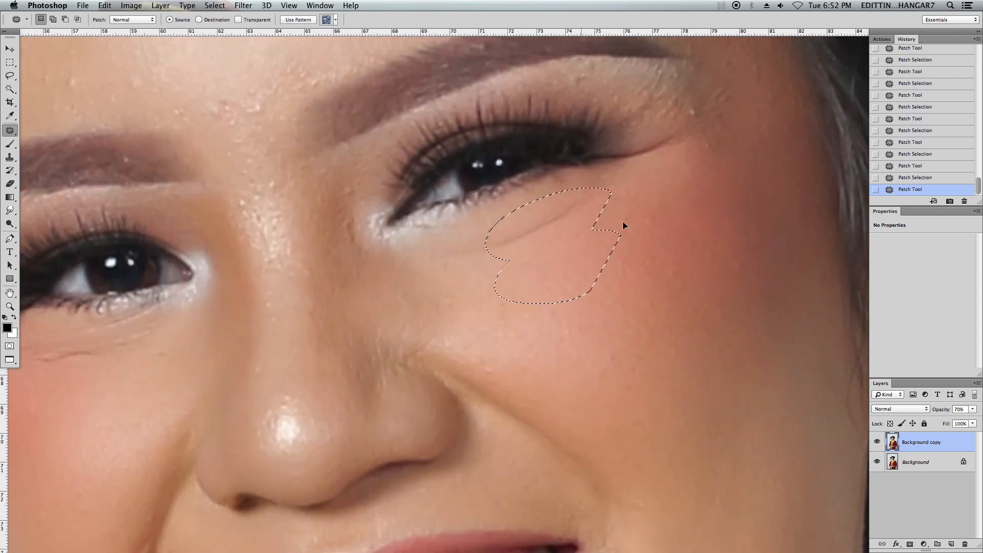
{"action": "left_click_drag", "start_coordinate": [512, 246], "coordinate": [571, 261]}
{"action": "left_click_drag", "start_coordinate": [441, 236], "coordinate": [432, 220]}
{"action": "mouse_move", "coordinate": [212, 340]}
{"action": "left_mouse_down"}
{"action": "mouse_move", "coordinate": [389, 301]}
{"action": "mouse_move", "coordinate": [320, 361]}
{"action": "left_mouse_up"}
{"action": "left_click", "coordinate": [413, 358]}
{"action": "left_click_drag", "start_coordinate": [605, 246], "coordinate": [430, 292]}
{"action": "left_click_drag", "start_coordinate": [568, 287], "coordinate": [589, 220]}
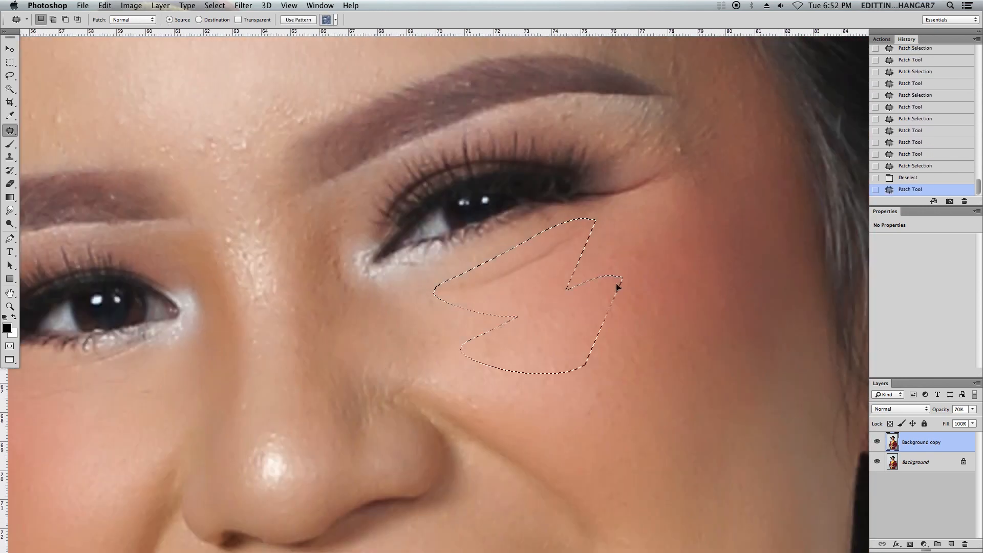
{"action": "left_click", "coordinate": [619, 286]}
Merge the retouched Background copy layer down into the Background layer
{"action": "key", "text": "super+minus"}
{"action": "key", "text": "super+minus"}
{"action": "mouse_move", "coordinate": [542, 286]}
{"action": "left_mouse_down"}
{"action": "mouse_move", "coordinate": [566, 286]}
{"action": "mouse_move", "coordinate": [579, 261]}
{"action": "left_mouse_up"}
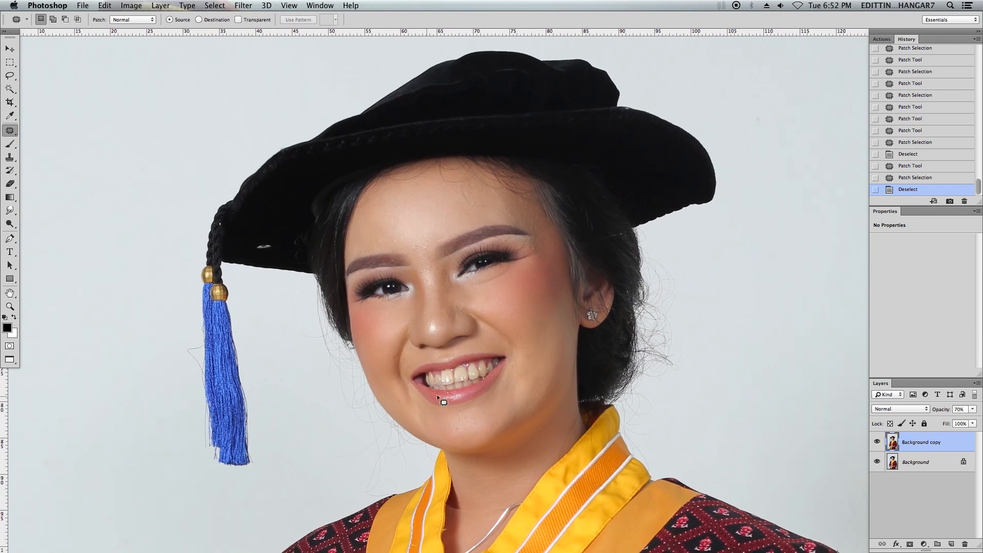
{"action": "left_click_drag", "start_coordinate": [539, 371], "coordinate": [534, 368]}
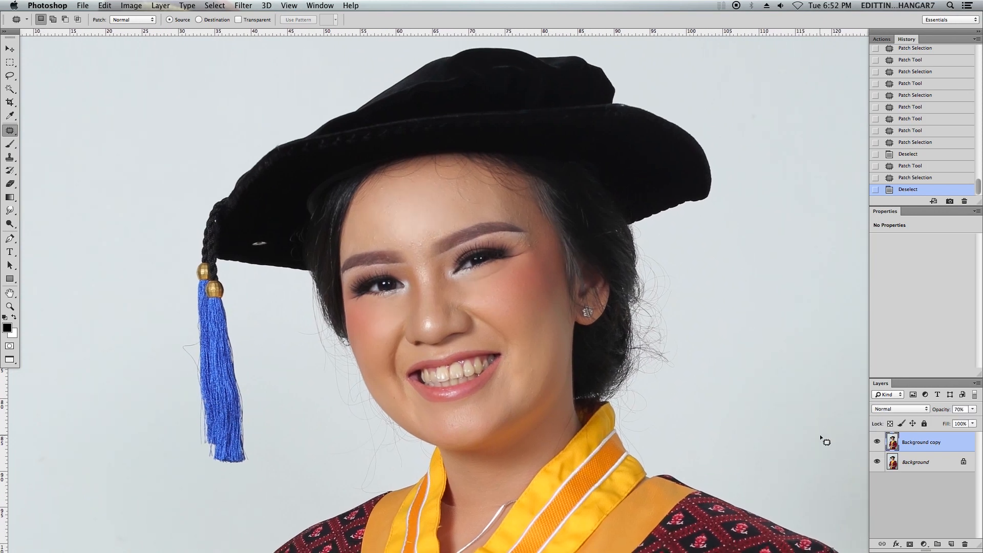
{"action": "key", "text": "super+minus"}
{"action": "key", "text": "super+plus"}
{"action": "left_click_drag", "start_coordinate": [613, 399], "coordinate": [593, 332]}
{"action": "key", "text": "super+plus"}
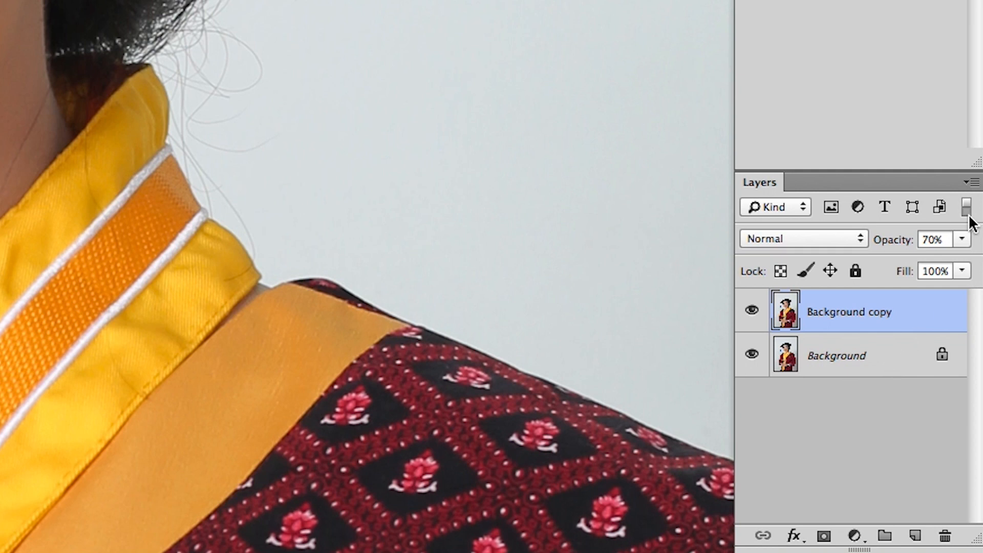
{"action": "left_click", "coordinate": [973, 183]}
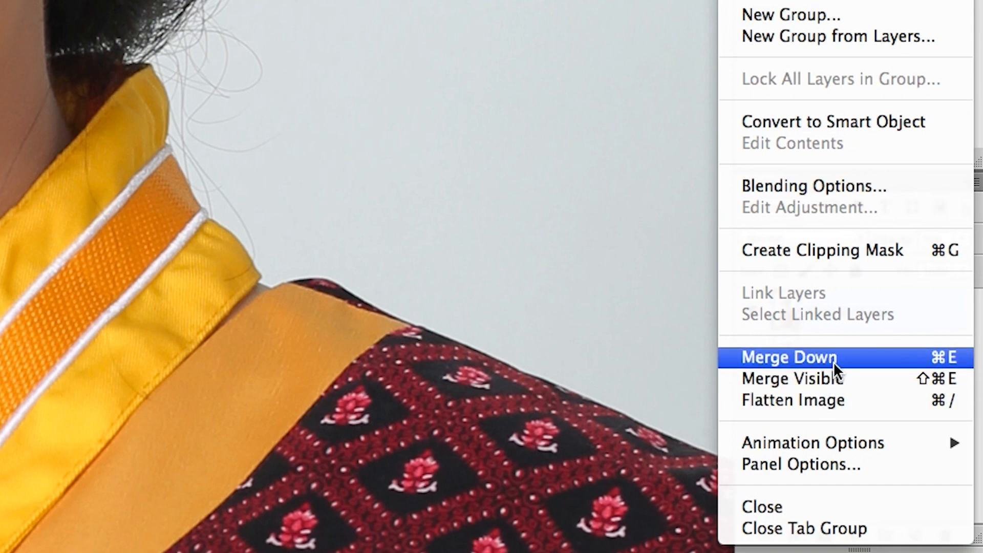
{"action": "left_click", "coordinate": [834, 377]}
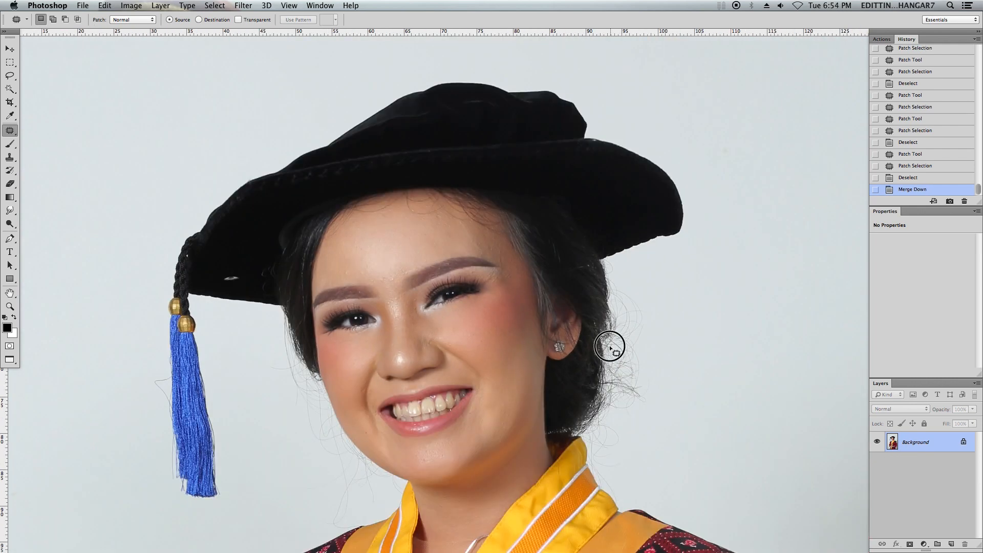
Add a new empty layer above the Background layer
{"action": "key", "text": "super+0"}
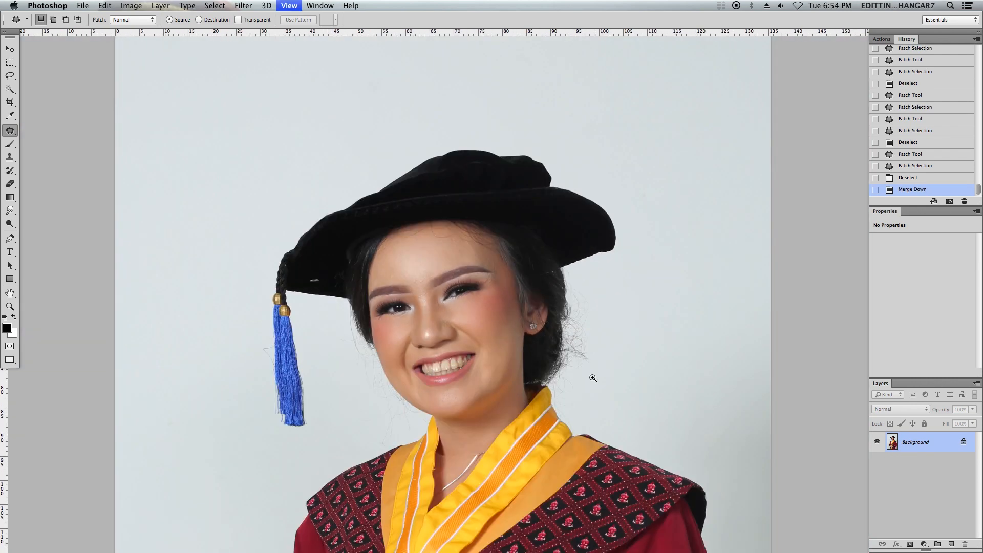
{"action": "left_click", "coordinate": [665, 357]}
{"action": "left_click_drag", "start_coordinate": [678, 340], "coordinate": [613, 261]}
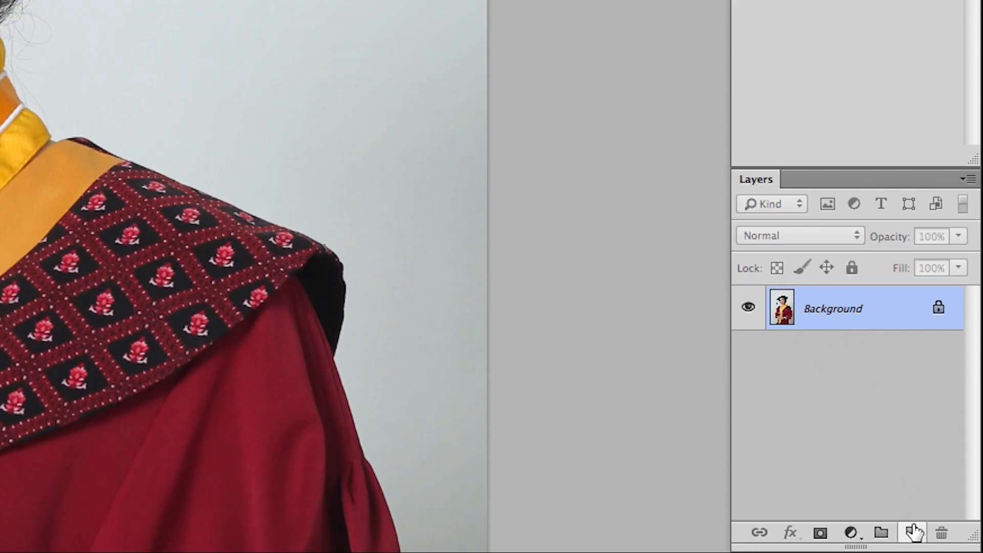
{"action": "left_click", "coordinate": [913, 532]}
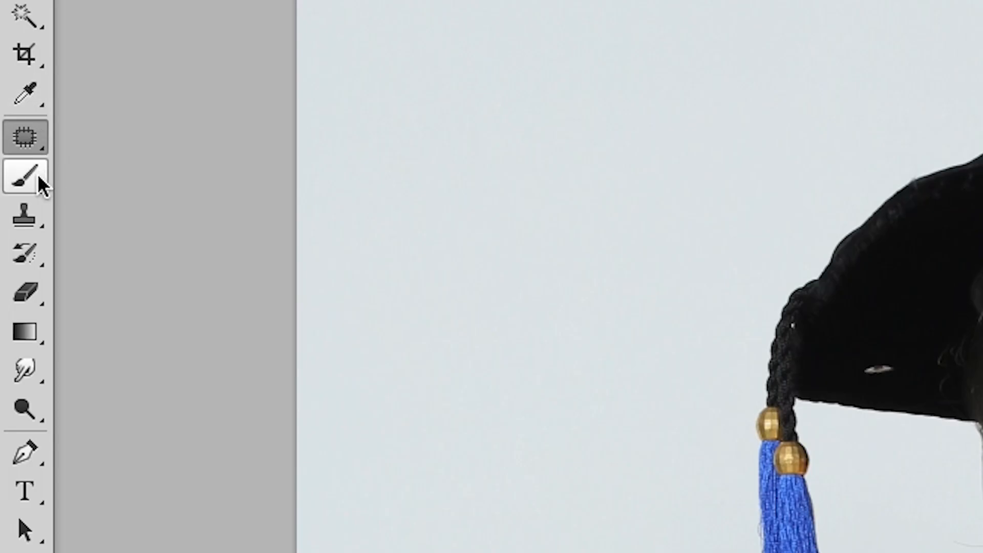
Set up the Mixer Brush tool with a clean brush and the soft round tip at 20 px and 0% hardness
{"action": "left_click", "coordinate": [38, 173]}
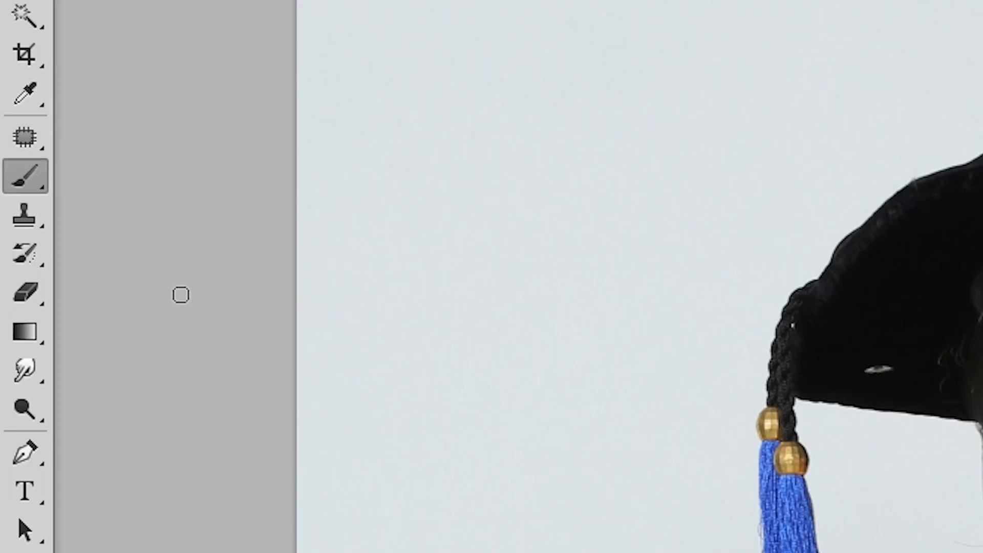
{"action": "left_click", "coordinate": [36, 182]}
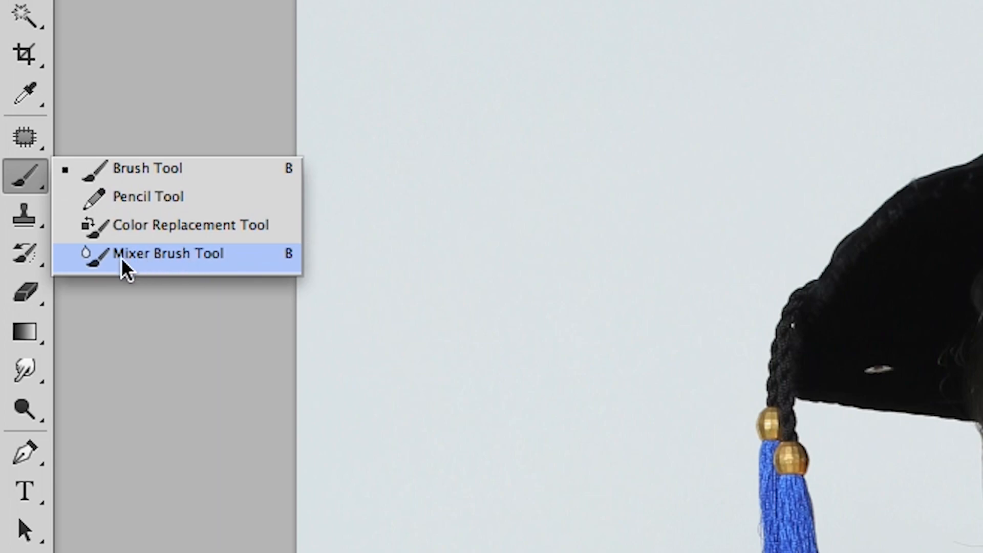
{"action": "left_click", "coordinate": [156, 253]}
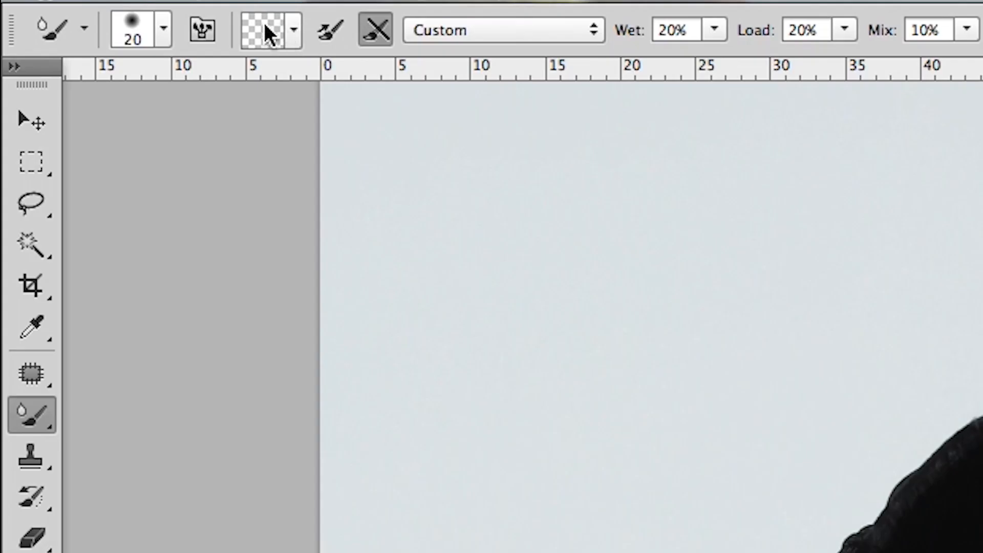
{"action": "left_click", "coordinate": [95, 21]}
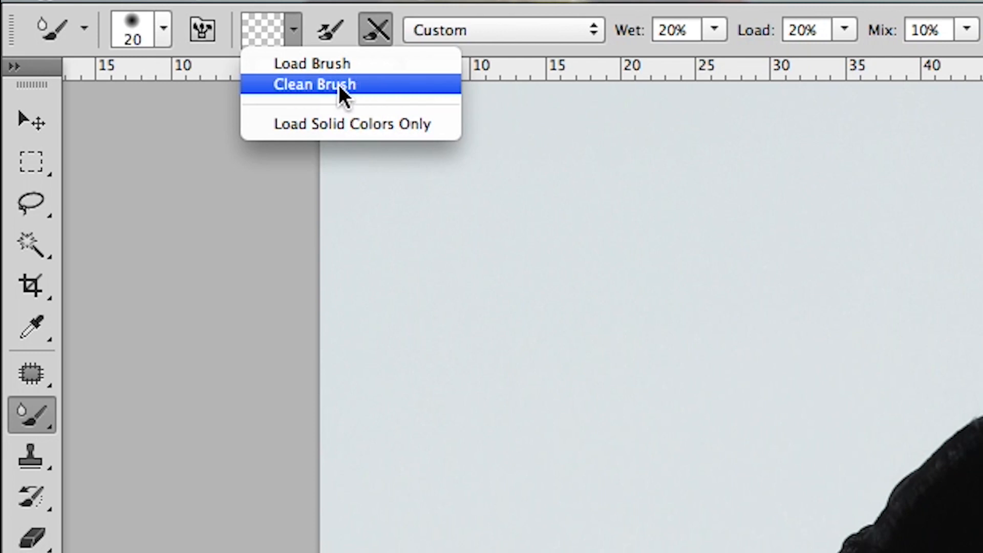
{"action": "left_click", "coordinate": [164, 28]}
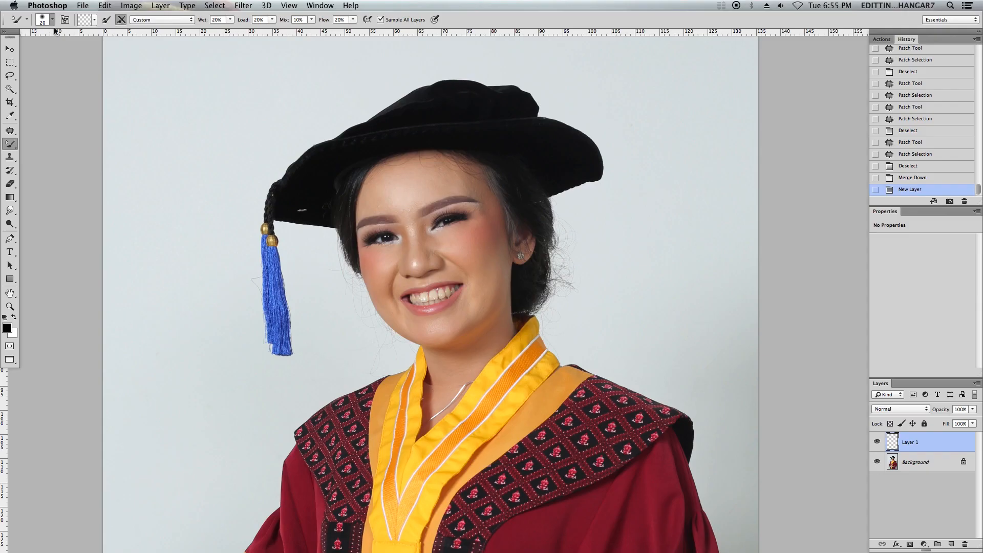
{"action": "left_click", "coordinate": [164, 29]}
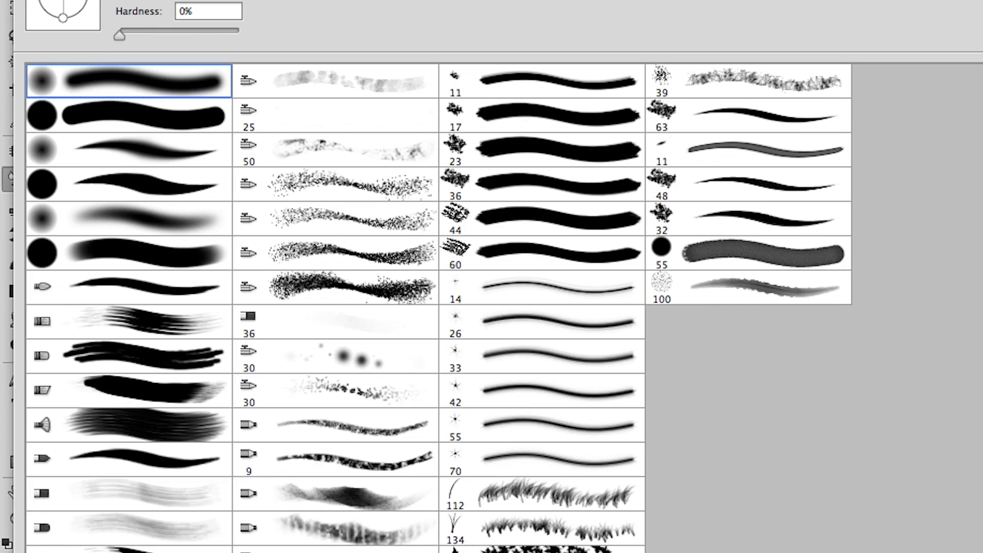
{"action": "left_click", "coordinate": [115, 82]}
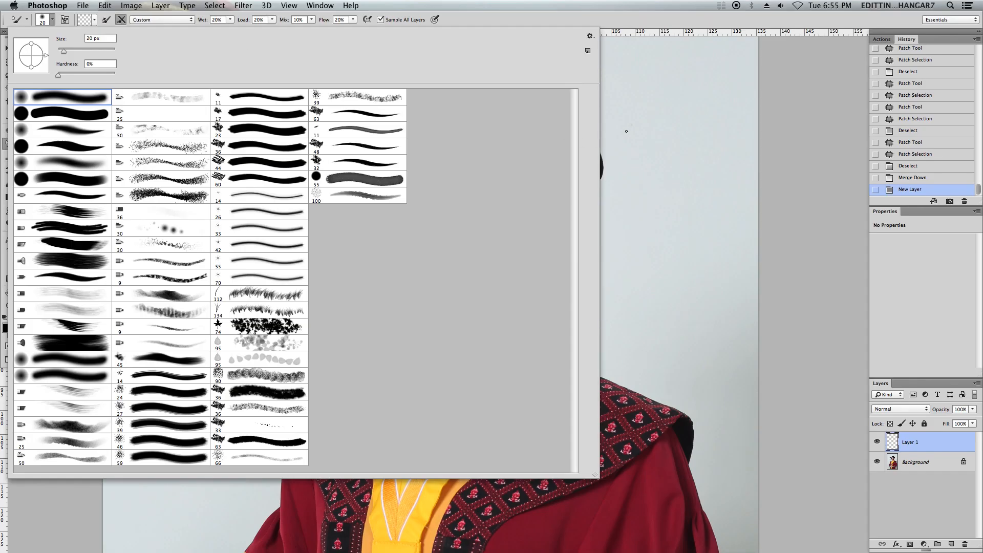
{"action": "left_click", "coordinate": [627, 131]}
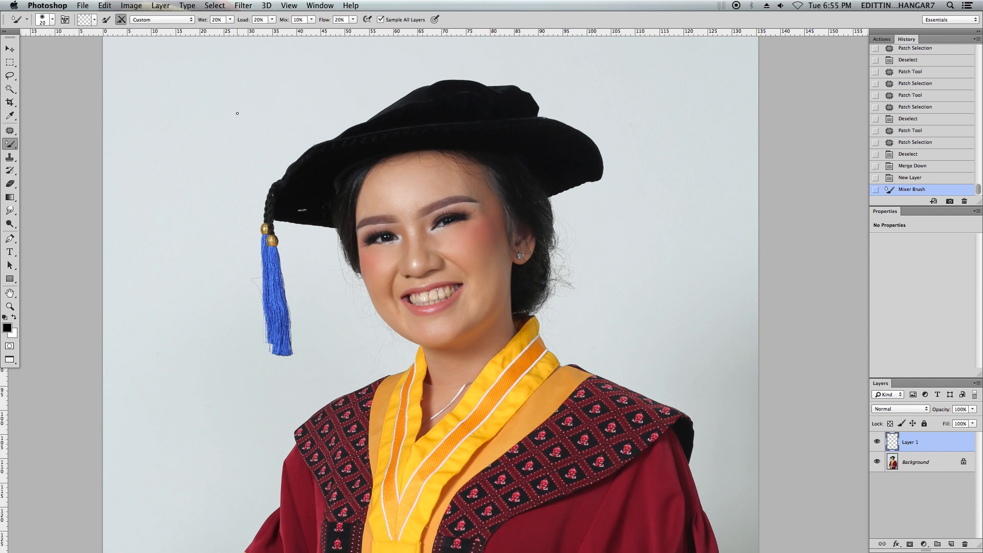
Enlarge the Mixer Brush to about 90 px and blend the skin smooth across the forehead
{"action": "key", "text": "super+plus"}
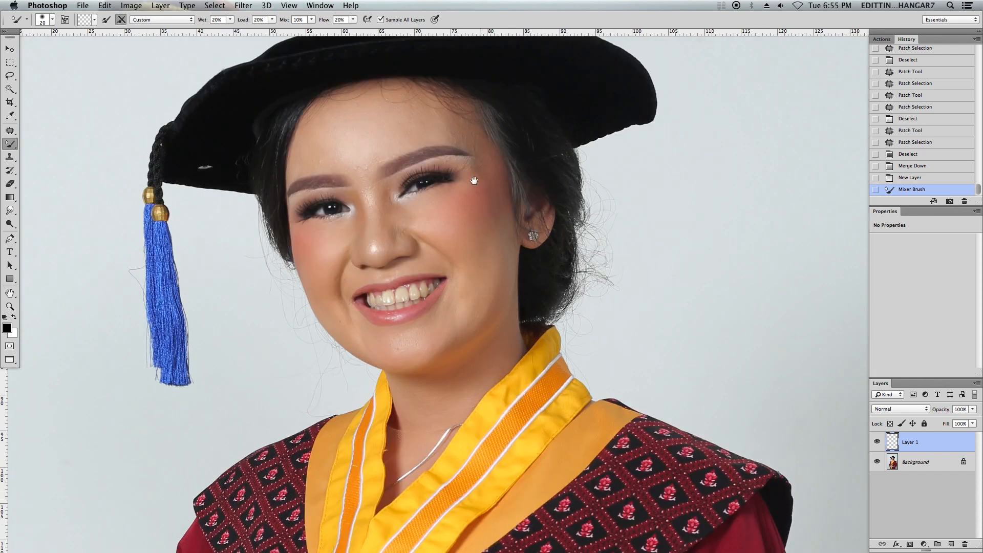
{"action": "left_click_drag", "start_coordinate": [508, 340], "coordinate": [525, 366]}
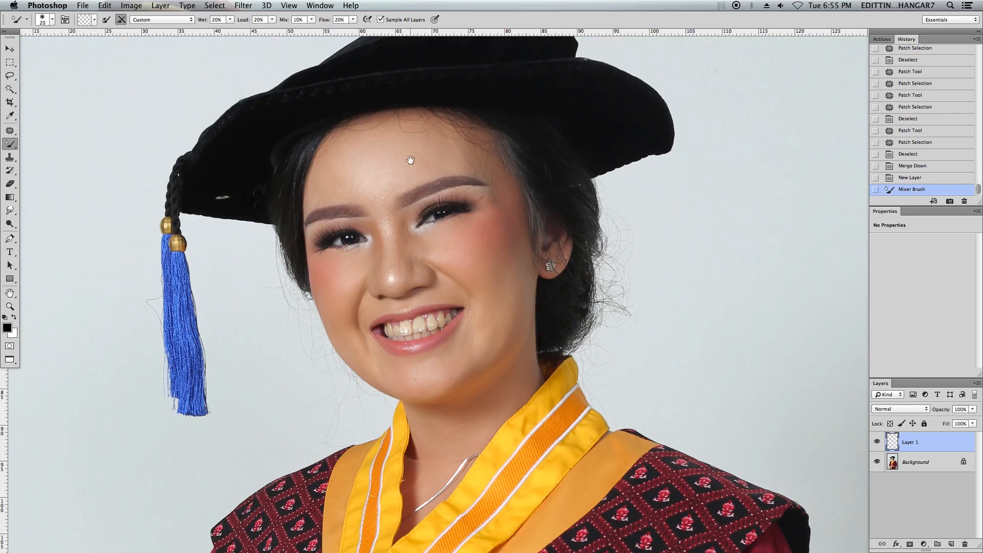
{"action": "left_click_drag", "start_coordinate": [410, 160], "coordinate": [415, 180]}
{"action": "key", "text": "super+plus"}
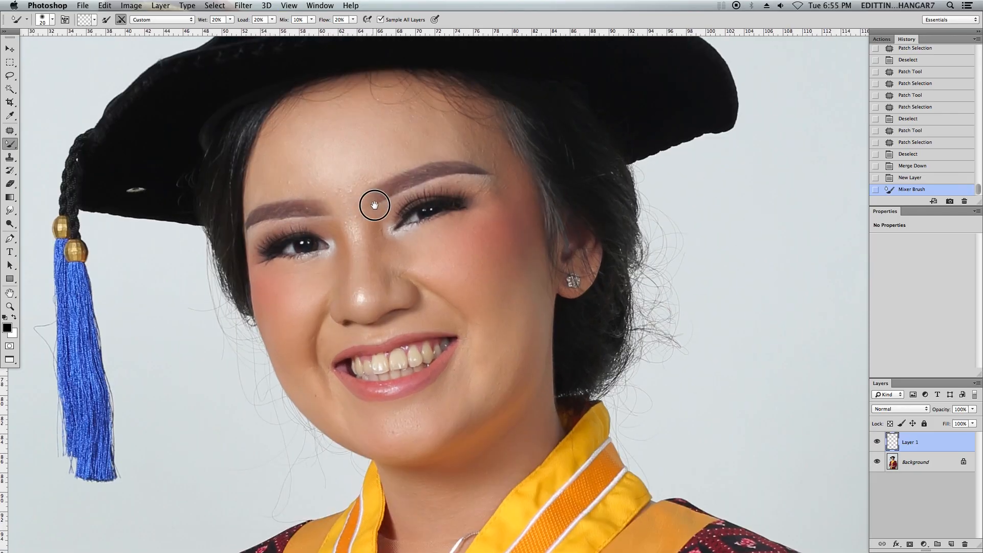
{"action": "left_click_drag", "start_coordinate": [375, 206], "coordinate": [378, 224]}
{"action": "key", "text": "bracketright"}
{"action": "key", "text": "bracketright"}
{"action": "key", "text": "bracketright"}
{"action": "key", "text": "bracketright"}
{"action": "key", "text": "bracketright"}
{"action": "key", "text": "bracketright"}
{"action": "key", "text": "bracketright"}
{"action": "key", "text": "bracketright"}
{"action": "key", "text": "bracketright"}
{"action": "key", "text": "bracketright"}
{"action": "key", "text": "bracketright"}
{"action": "key", "text": "bracketright"}
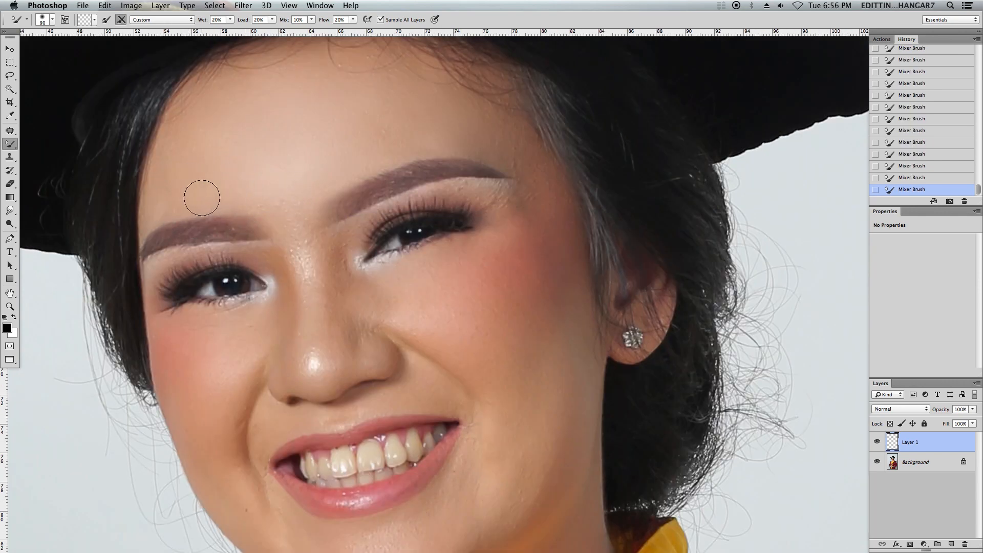
Reduce the Mixer Brush to about 70 px and smooth the skin between the eyebrows and along the nose
{"action": "key", "text": "bracketleft"}
{"action": "mouse_move", "coordinate": [254, 192]}
{"action": "left_mouse_down"}
{"action": "mouse_move", "coordinate": [294, 206]}
{"action": "mouse_move", "coordinate": [277, 206]}
{"action": "mouse_move", "coordinate": [305, 238]}
{"action": "mouse_move", "coordinate": [305, 259]}
{"action": "mouse_move", "coordinate": [296, 248]}
{"action": "mouse_move", "coordinate": [318, 323]}
{"action": "mouse_move", "coordinate": [302, 358]}
{"action": "mouse_move", "coordinate": [329, 352]}
{"action": "left_mouse_up"}
{"action": "key", "text": "bracketleft"}
{"action": "key", "text": "bracketright"}
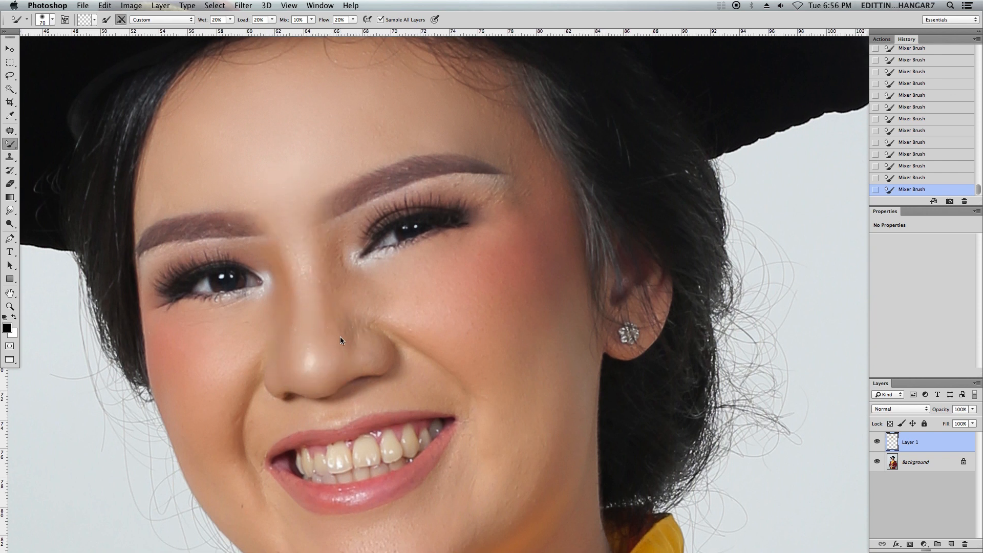
Blend the skin beside the nose and beneath the subject's left eye with the Mixer Brush at about 90 to 100 px
{"action": "mouse_move", "coordinate": [336, 253]}
{"action": "left_mouse_down"}
{"action": "mouse_move", "coordinate": [333, 241]}
{"action": "mouse_move", "coordinate": [352, 268]}
{"action": "mouse_move", "coordinate": [351, 314]}
{"action": "mouse_move", "coordinate": [366, 325]}
{"action": "mouse_move", "coordinate": [395, 309]}
{"action": "left_mouse_up"}
{"action": "key", "text": "bracketright"}
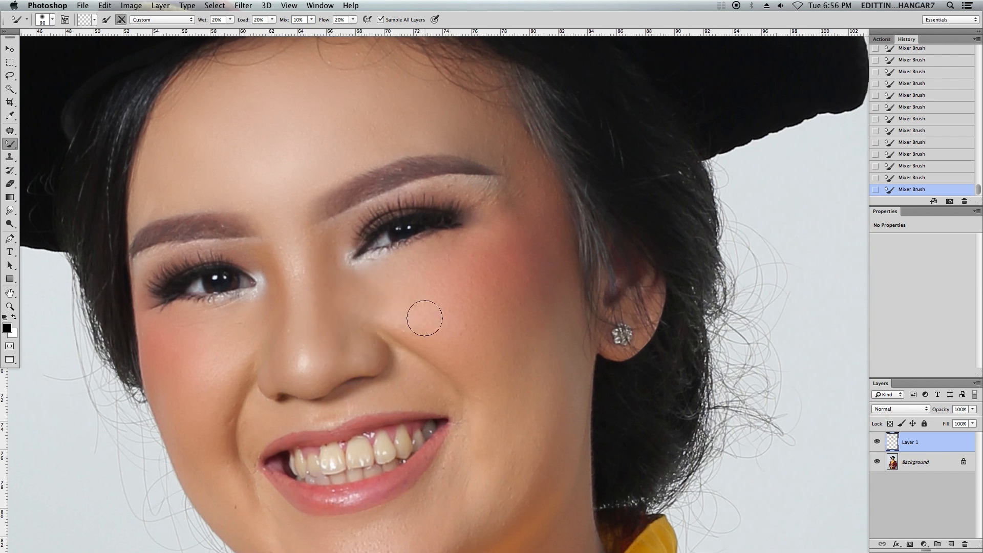
{"action": "scroll", "coordinate": [373, 281], "scroll_direction": "right", "scroll_amount": 5}
{"action": "left_click_drag", "start_coordinate": [365, 277], "coordinate": [395, 264]}
{"action": "scroll", "coordinate": [417, 253], "scroll_direction": "right", "scroll_amount": 2}
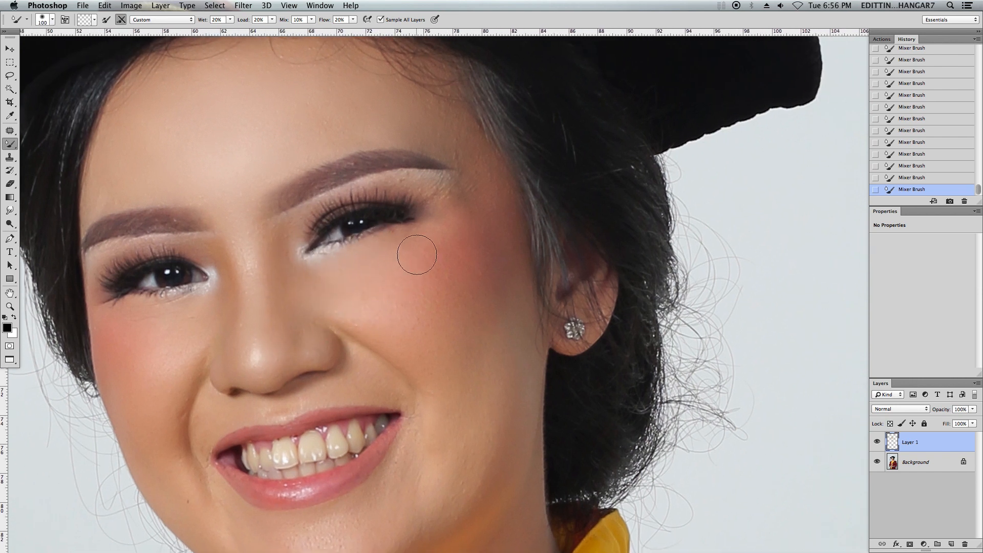
Blend the subject's left cheek smooth with the Mixer Brush at up to about 150 px
{"action": "key", "text": "bracketright"}
{"action": "key", "text": "bracketright"}
{"action": "key", "text": "bracketright"}
{"action": "left_click", "coordinate": [376, 317]}
{"action": "key", "text": "bracketleft"}
{"action": "key", "text": "bracketleft"}
{"action": "key", "text": "bracketleft"}
{"action": "key", "text": "bracketleft"}
{"action": "left_click", "coordinate": [432, 286]}
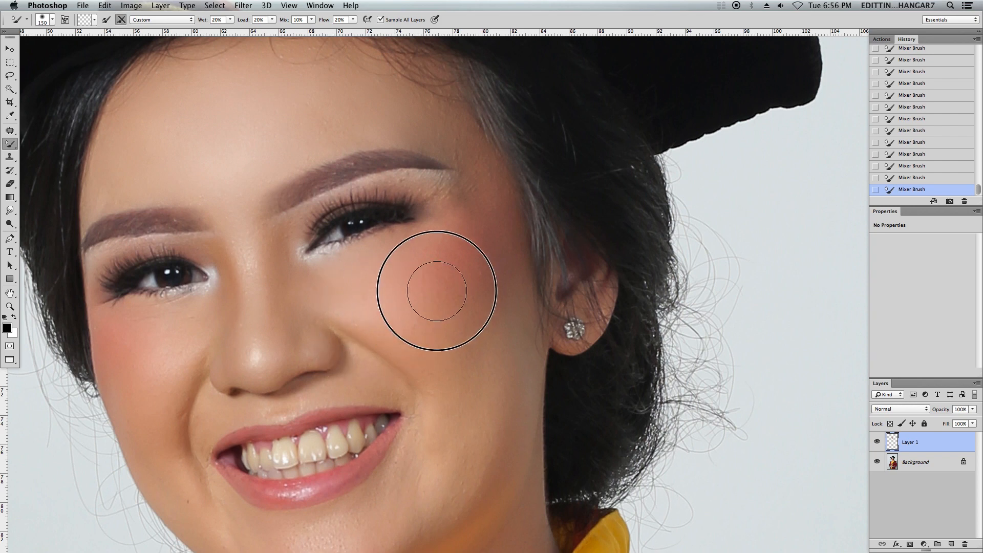
Smooth the skin beside the subject's left eye and over the right cheek with the Mixer Brush at about 90 px
{"action": "scroll", "coordinate": [432, 285], "scroll_direction": "right", "scroll_amount": 1}
{"action": "left_click", "coordinate": [482, 194]}
{"action": "key", "text": "bracketright"}
{"action": "key", "text": "bracketright"}
{"action": "key", "text": "bracketright"}
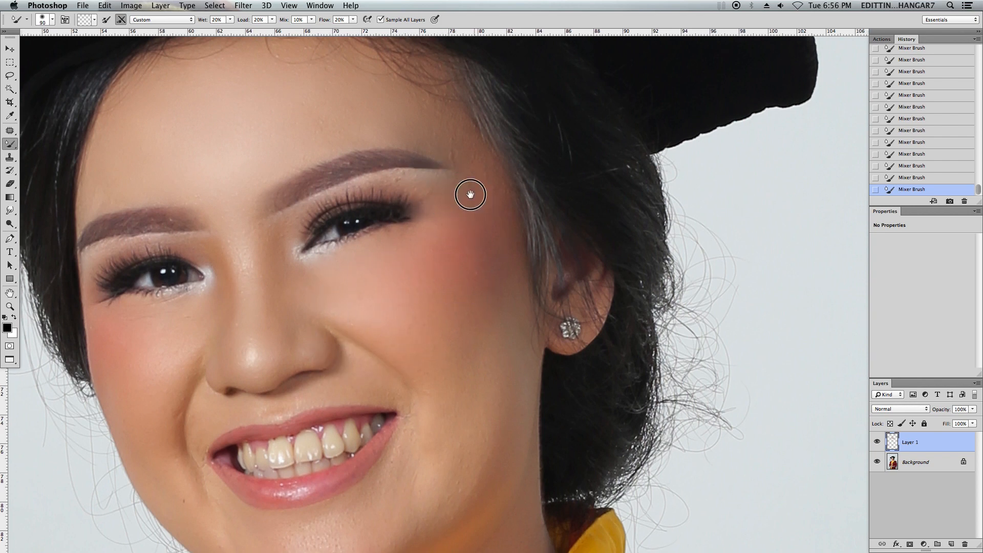
{"action": "scroll", "coordinate": [465, 193], "scroll_direction": "down", "scroll_amount": 8}
{"action": "key", "text": "bracketleft"}
{"action": "key", "text": "bracketleft"}
{"action": "left_click", "coordinate": [147, 296]}
{"action": "scroll", "coordinate": [203, 358], "scroll_direction": "down", "scroll_amount": 4}
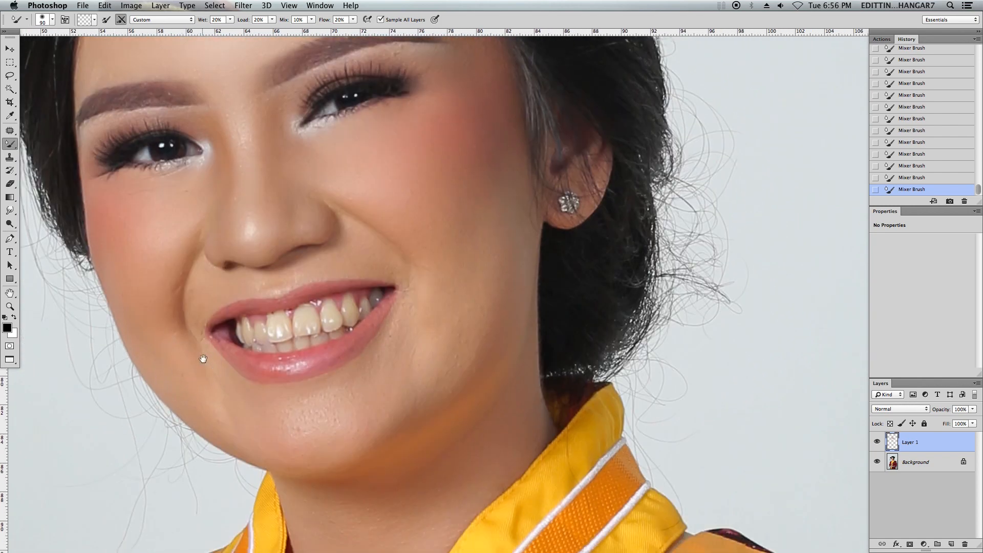
Blend the skin of the chin smooth with the Mixer Brush at about 90 to 125 px
{"action": "scroll", "coordinate": [175, 326], "scroll_direction": "down", "scroll_amount": 1}
{"action": "key", "text": "bracketright"}
{"action": "key", "text": "bracketright"}
{"action": "key", "text": "bracketright"}
{"action": "key", "text": "bracketright"}
{"action": "key", "text": "bracketright"}
{"action": "left_click", "coordinate": [283, 395]}
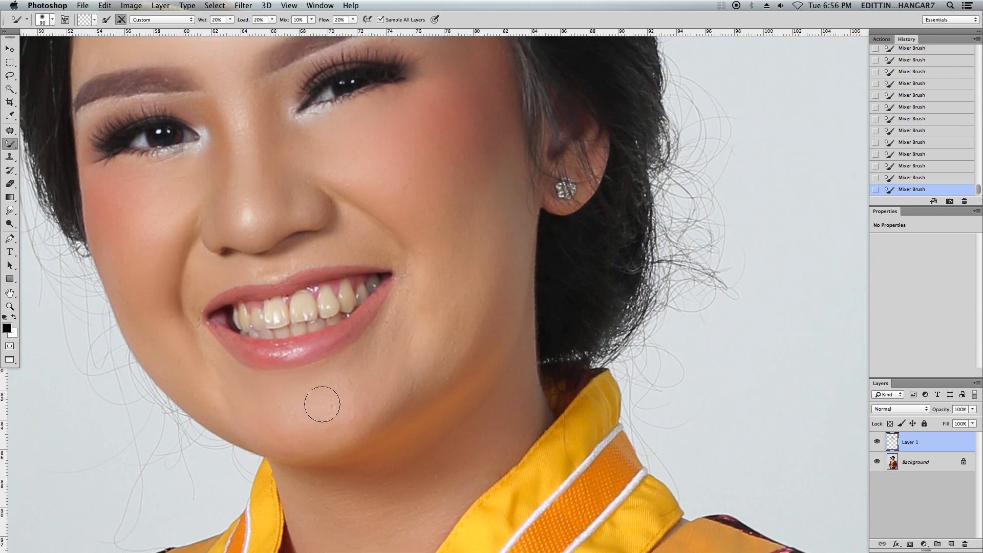
{"action": "left_click", "coordinate": [344, 438]}
{"action": "scroll", "coordinate": [463, 262], "scroll_direction": "up", "scroll_amount": 3}
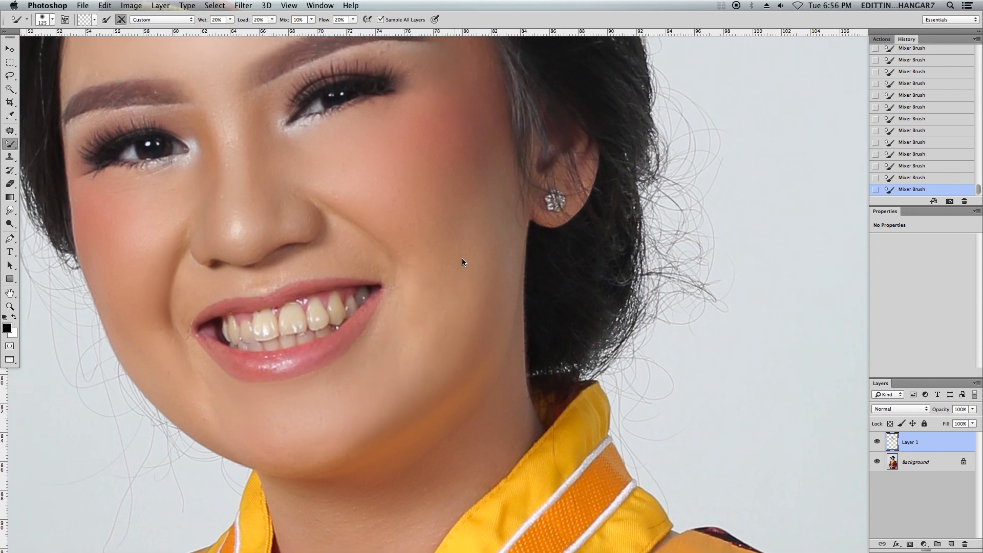
Reduce the Mixer Brush to about 70 to 80 px and smooth the jawline and the skin around the mouth and nose
{"action": "key", "text": "bracketleft"}
{"action": "key", "text": "bracketleft"}
{"action": "left_click", "coordinate": [248, 430]}
{"action": "scroll", "coordinate": [366, 276], "scroll_direction": "up", "scroll_amount": 1}
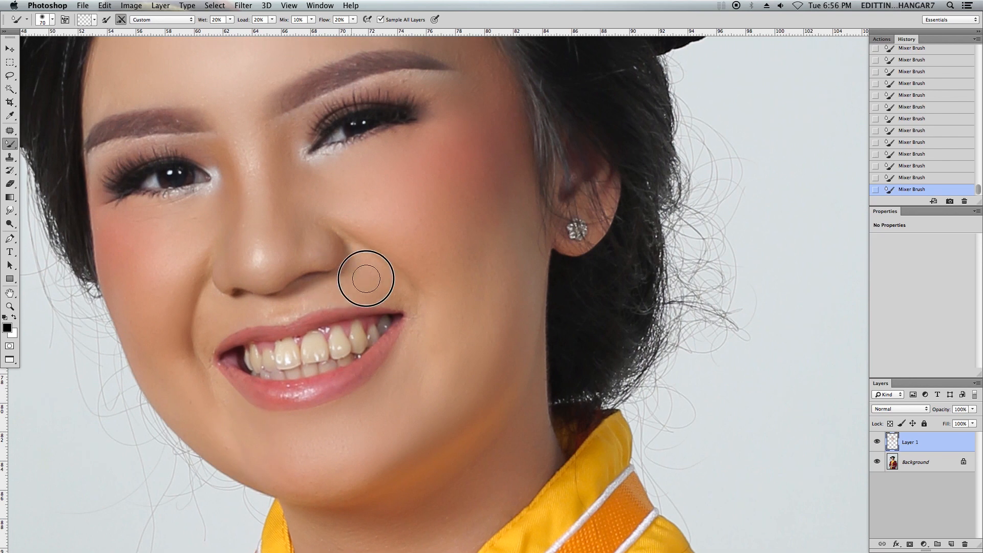
{"action": "key", "text": "super+minus"}
{"action": "left_click", "coordinate": [289, 247]}
{"action": "key", "text": "super+minus"}
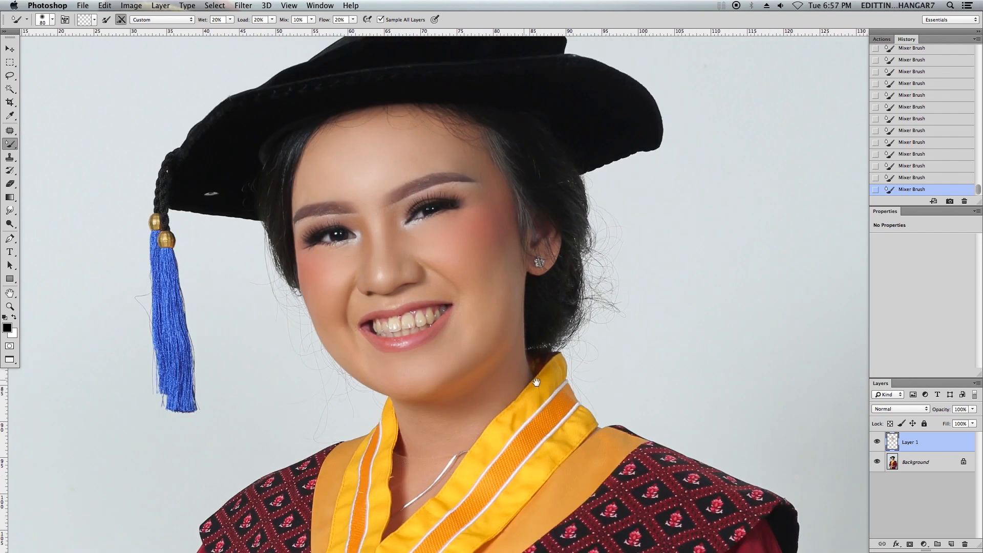
Toggle the visibility of Layer 1 to compare the portrait with and without the skin smoothing
{"action": "left_click", "coordinate": [877, 440]}
{"action": "left_click", "coordinate": [878, 441]}
{"action": "left_click", "coordinate": [878, 440]}
{"action": "left_click", "coordinate": [878, 440]}
Merge Layer 1 down into the Background layer
{"action": "key", "text": "super+minus"}
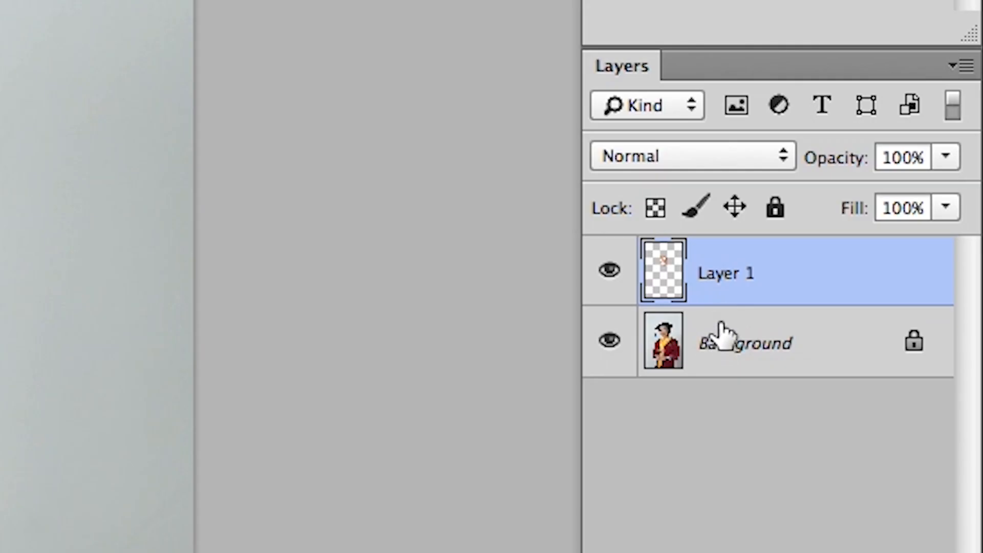
{"action": "left_click", "coordinate": [962, 69]}
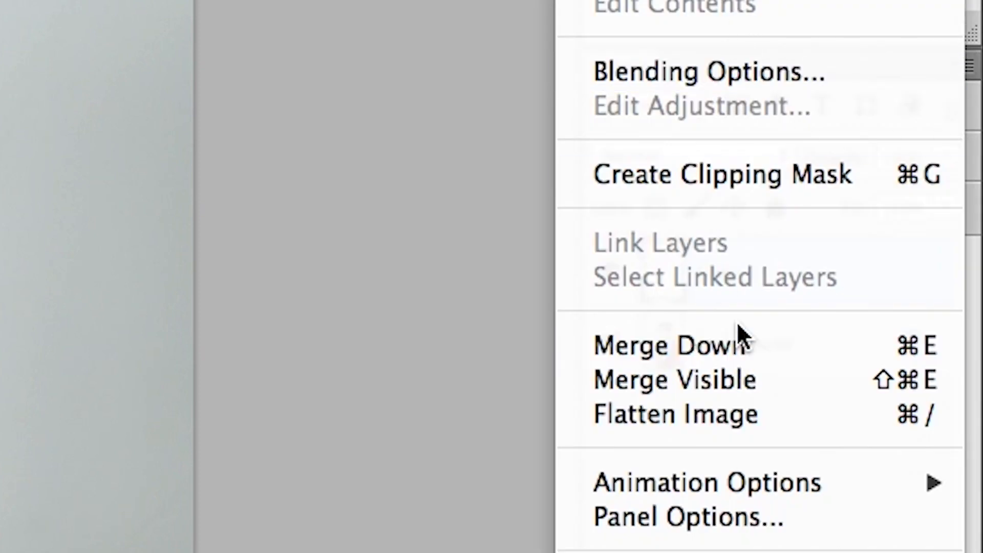
{"action": "left_click", "coordinate": [736, 343]}
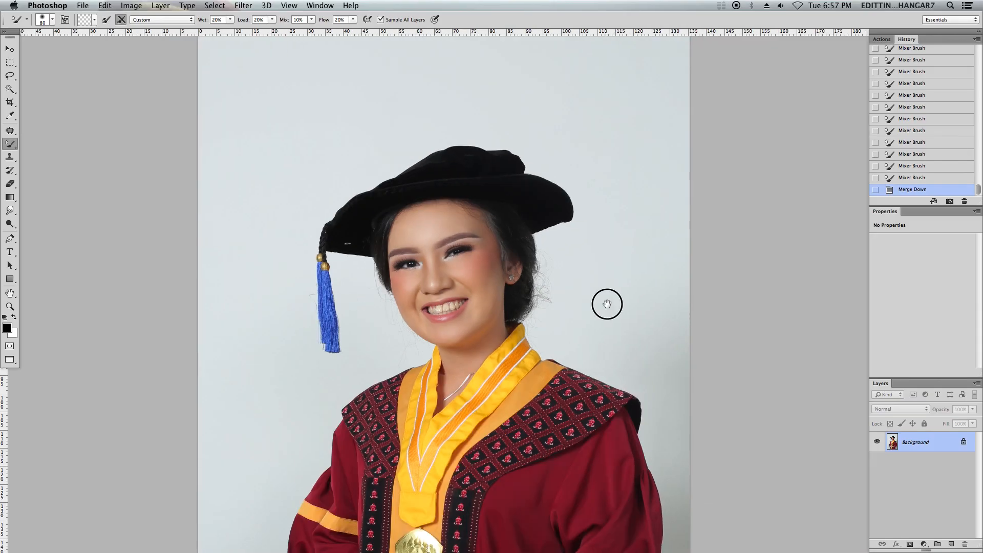
Open the Liquify filter on the merged portrait
{"action": "left_click_drag", "start_coordinate": [607, 304], "coordinate": [597, 293]}
{"action": "key", "text": "super+plus"}
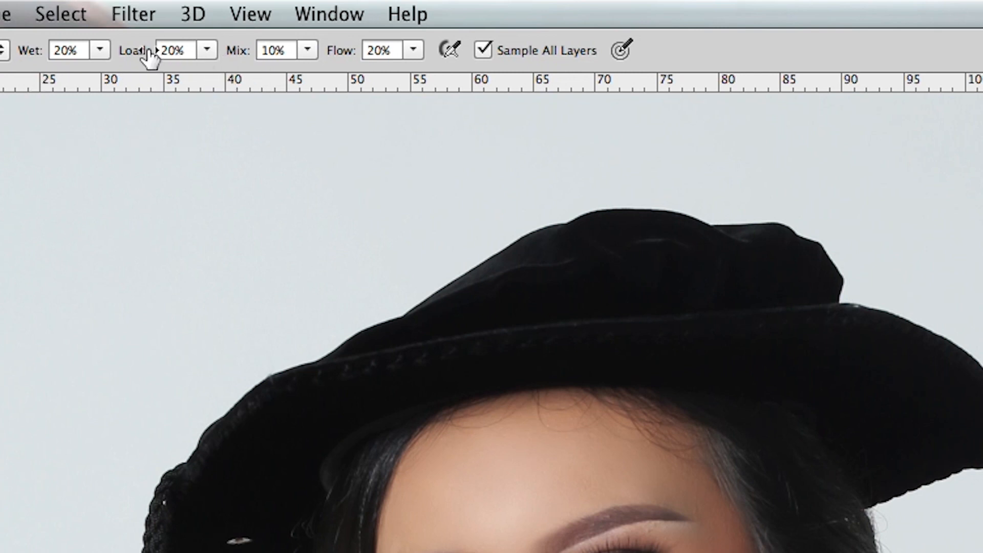
{"action": "left_click", "coordinate": [132, 11]}
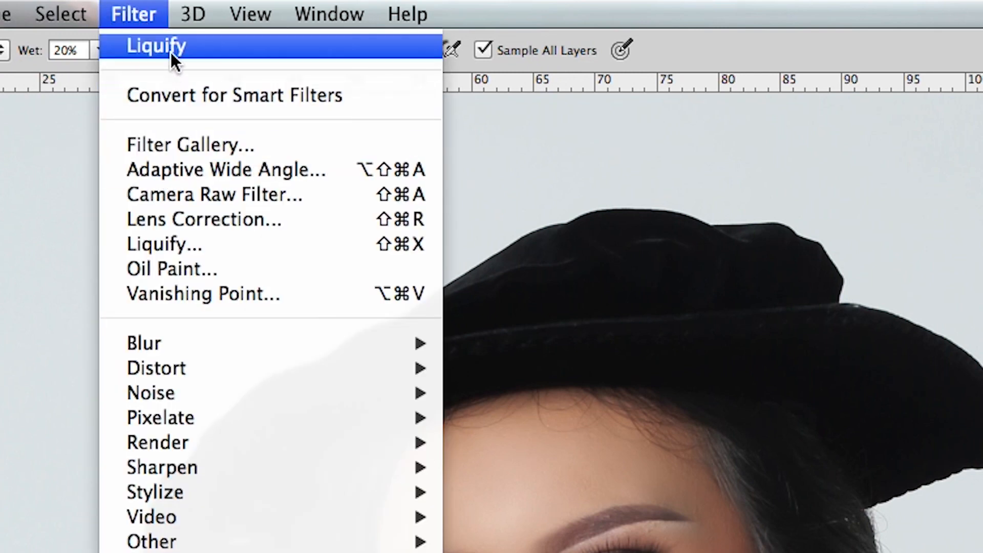
{"action": "left_click", "coordinate": [191, 240]}
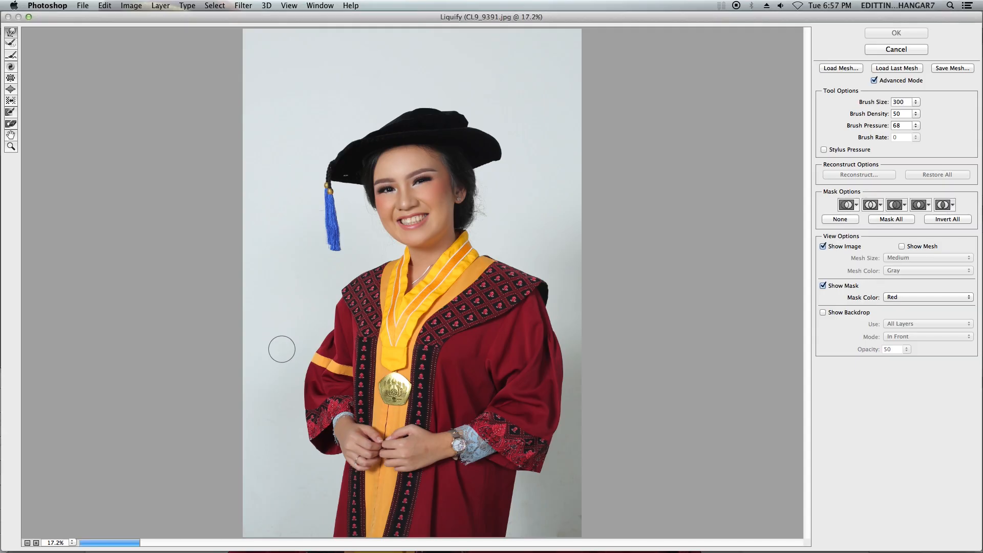
Push the jawline beside the chin inward on the subject's right side with the warp brush at size 300
{"action": "key", "text": "super+plus"}
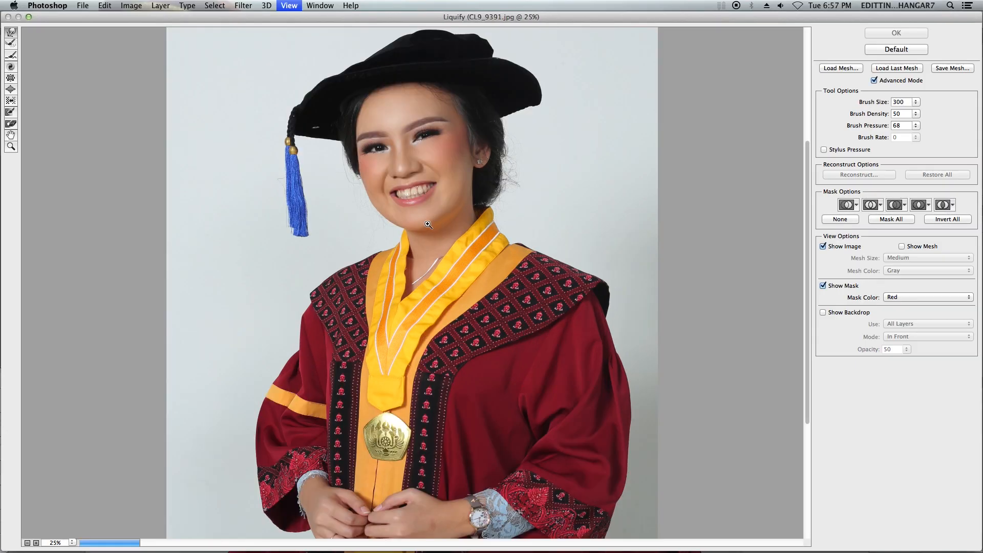
{"action": "key", "text": "super+plus"}
{"action": "mouse_move", "coordinate": [402, 147]}
{"action": "left_mouse_down"}
{"action": "mouse_move", "coordinate": [403, 236]}
{"action": "mouse_move", "coordinate": [416, 246]}
{"action": "left_mouse_up"}
{"action": "key", "text": "super+plus"}
{"action": "key", "text": "super+plus"}
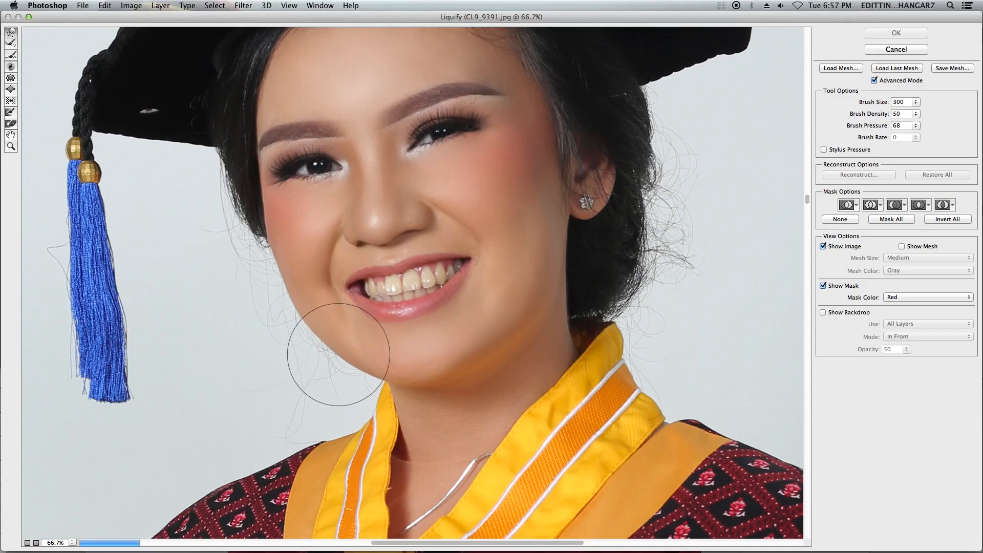
{"action": "mouse_move", "coordinate": [336, 355]}
{"action": "left_mouse_down"}
{"action": "mouse_move", "coordinate": [343, 345]}
{"action": "mouse_move", "coordinate": [351, 371]}
{"action": "left_mouse_up"}
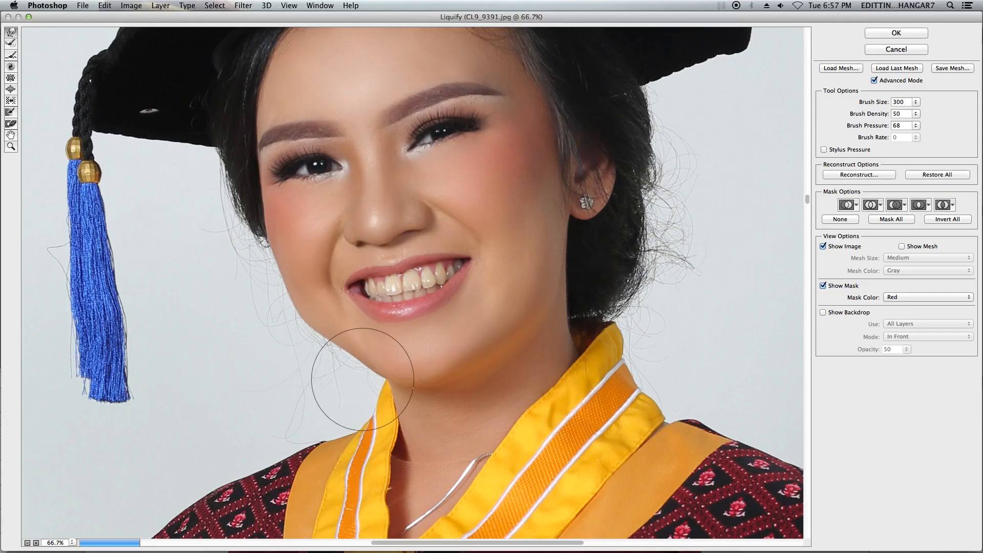
{"action": "mouse_move", "coordinate": [285, 346]}
{"action": "left_mouse_down"}
{"action": "mouse_move", "coordinate": [287, 296]}
{"action": "mouse_move", "coordinate": [308, 342]}
{"action": "left_mouse_up"}
Slim the subject's right cheek and side of the face with short inward warp strokes at brush size 300
{"action": "left_click_drag", "start_coordinate": [269, 296], "coordinate": [271, 288]}
{"action": "left_click_drag", "start_coordinate": [252, 240], "coordinate": [248, 200]}
{"action": "left_click_drag", "start_coordinate": [242, 130], "coordinate": [247, 126]}
{"action": "left_click_drag", "start_coordinate": [249, 163], "coordinate": [258, 211]}
{"action": "left_click_drag", "start_coordinate": [264, 248], "coordinate": [267, 246]}
{"action": "left_click_drag", "start_coordinate": [306, 322], "coordinate": [309, 318]}
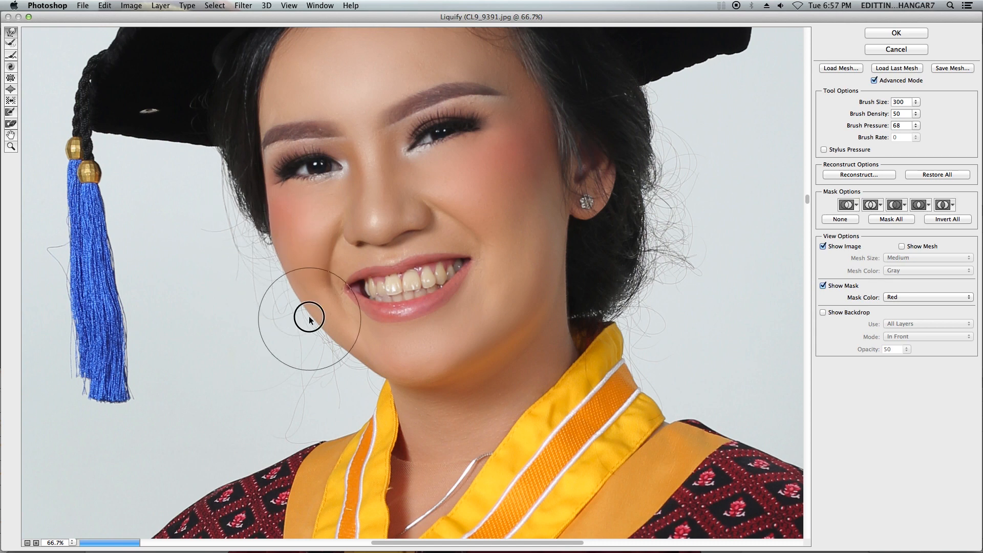
{"action": "left_click_drag", "start_coordinate": [320, 358], "coordinate": [325, 353]}
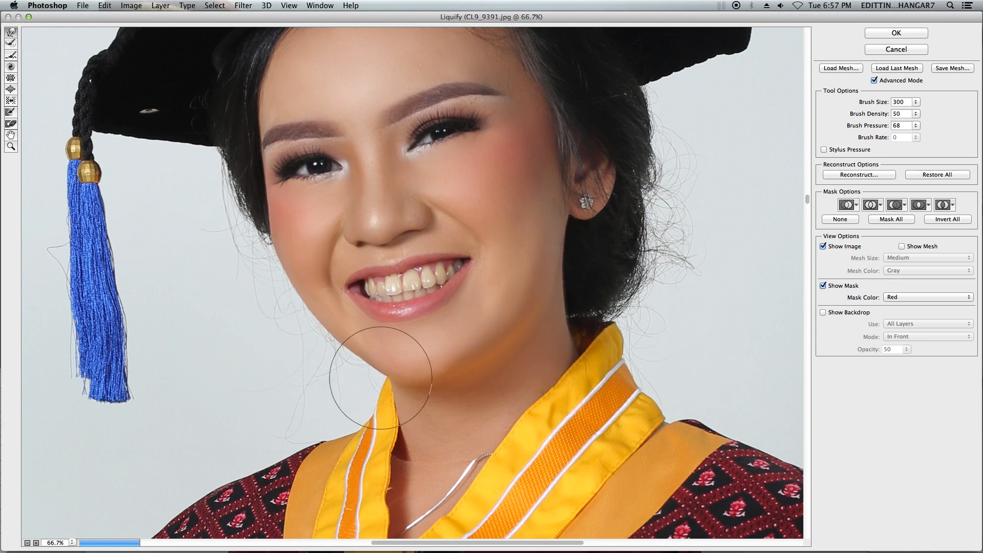
Reduce the warp brush to size 250 and adjust the jaw area on the subject's left side
{"action": "key", "text": "super+minus"}
{"action": "key", "text": "super+minus"}
{"action": "key", "text": "super+equal"}
{"action": "left_click_drag", "start_coordinate": [500, 262], "coordinate": [502, 275]}
{"action": "key", "text": "["}
{"action": "left_click_drag", "start_coordinate": [484, 329], "coordinate": [515, 318]}
{"action": "key", "text": "super+minus"}
{"action": "key", "text": "super+equal"}
{"action": "key", "text": "super+equal"}
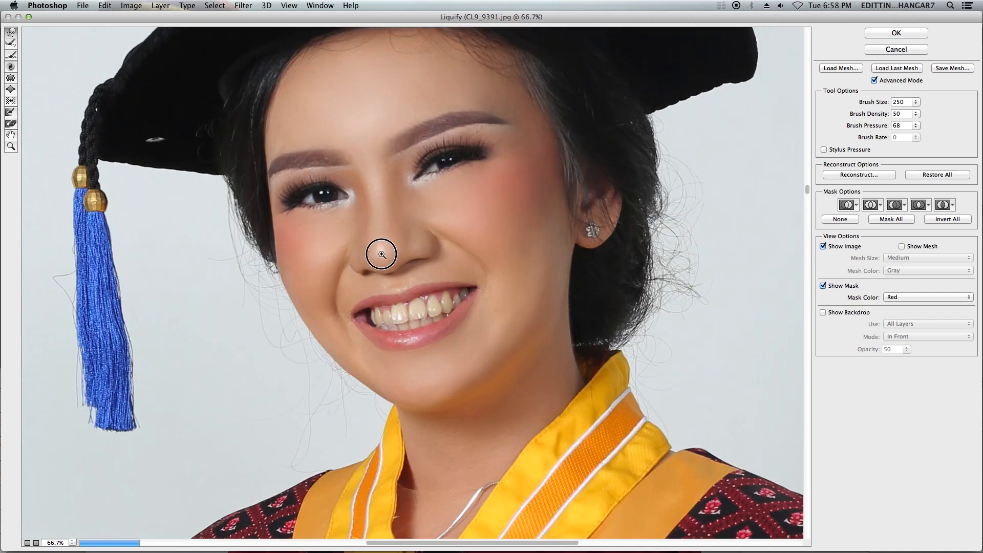
Reduce the warp brush to about size 100 and push the sides of the nose inward
{"action": "mouse_move", "coordinate": [382, 255]}
{"action": "left_mouse_down"}
{"action": "mouse_move", "coordinate": [386, 264]}
{"action": "mouse_move", "coordinate": [333, 282]}
{"action": "left_mouse_up"}
{"action": "key", "text": "["}
{"action": "key", "text": "["}
{"action": "key", "text": "["}
{"action": "key", "text": "["}
{"action": "key", "text": "super+equal"}
{"action": "key", "text": "["}
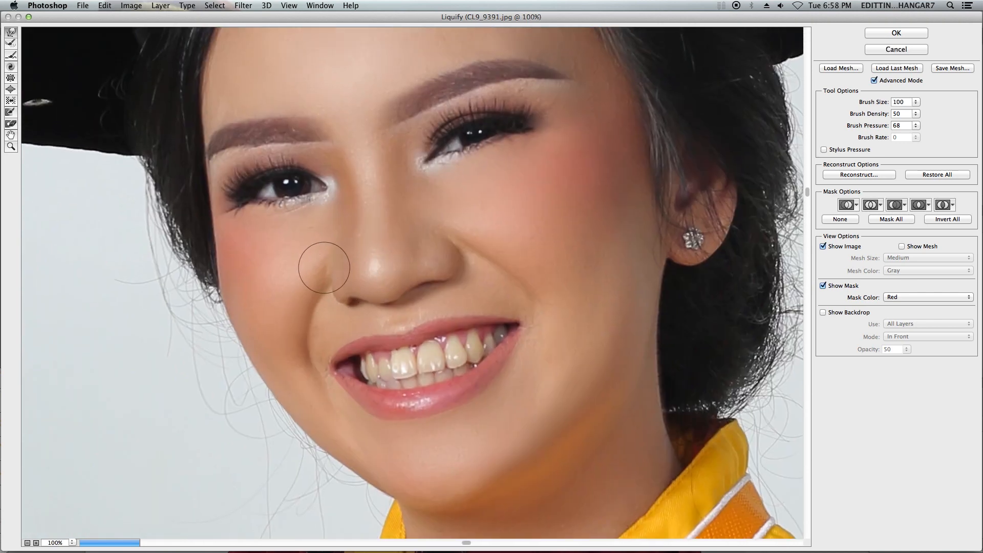
{"action": "left_click_drag", "start_coordinate": [467, 270], "coordinate": [449, 240]}
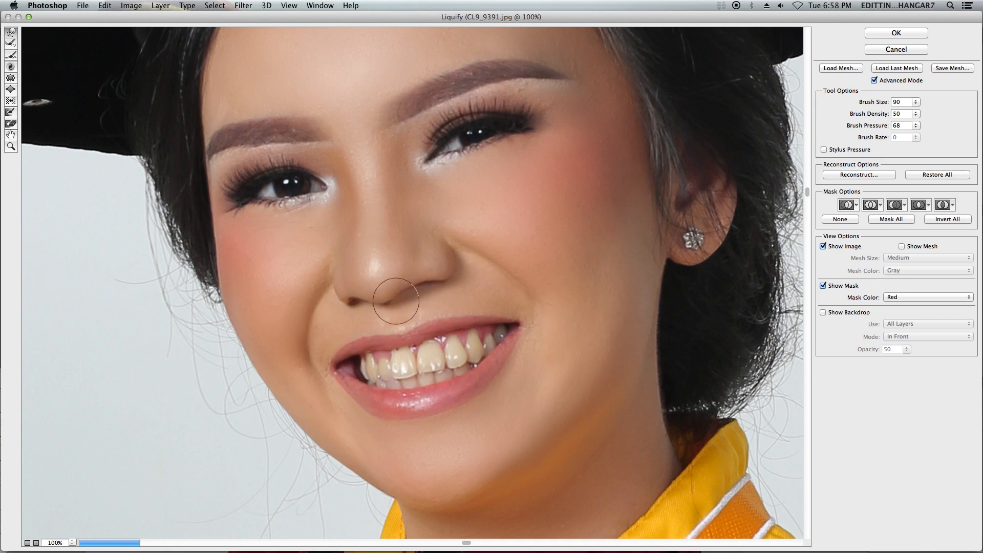
Enlarge the warp brush to size 150 and narrow the bridge of the nose
{"action": "key", "text": "]"}
{"action": "key", "text": "]"}
{"action": "key", "text": "]"}
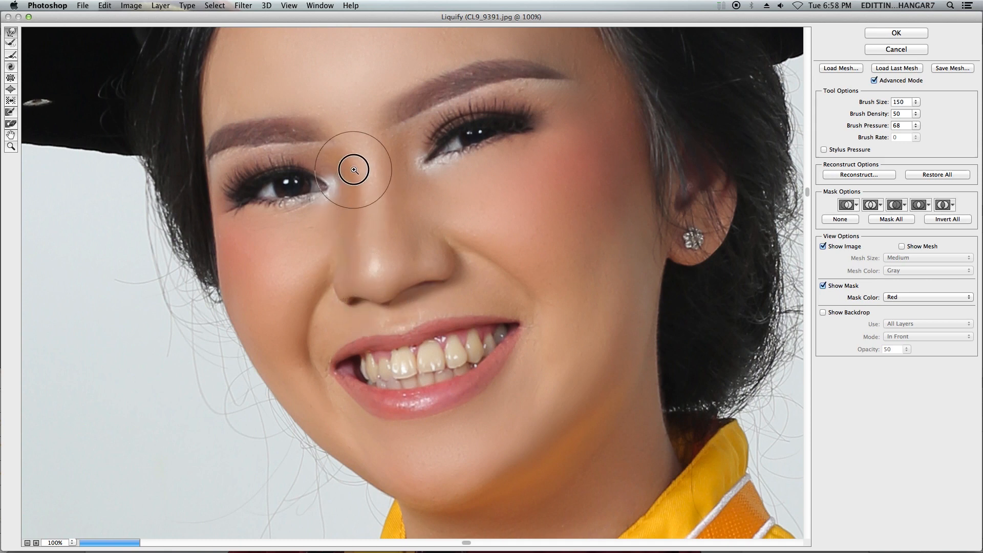
{"action": "left_click_drag", "start_coordinate": [354, 170], "coordinate": [354, 189]}
{"action": "left_click_drag", "start_coordinate": [400, 185], "coordinate": [391, 190]}
{"action": "key", "text": "super+minus"}
{"action": "key", "text": "super+minus"}
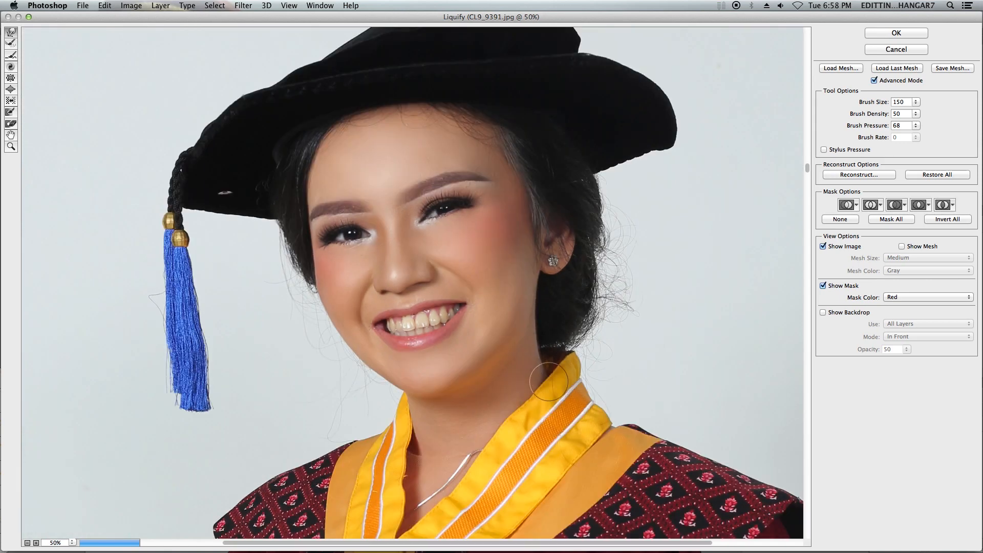
Refine the lower lip area and the subject's right mouth corner with the warp brush at sizes 125 and 90
{"action": "key", "text": "super+plus"}
{"action": "key", "text": "]"}
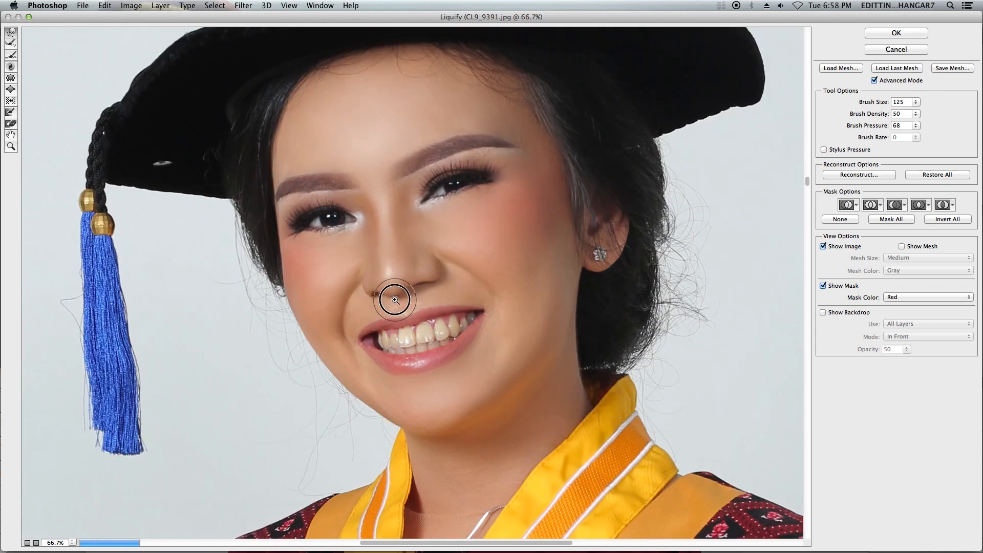
{"action": "key", "text": "super+minus"}
{"action": "key", "text": "super+minus"}
{"action": "key", "text": "super+plus"}
{"action": "key", "text": "super+plus"}
{"action": "key", "text": "super+plus"}
{"action": "left_click_drag", "start_coordinate": [373, 428], "coordinate": [368, 427]}
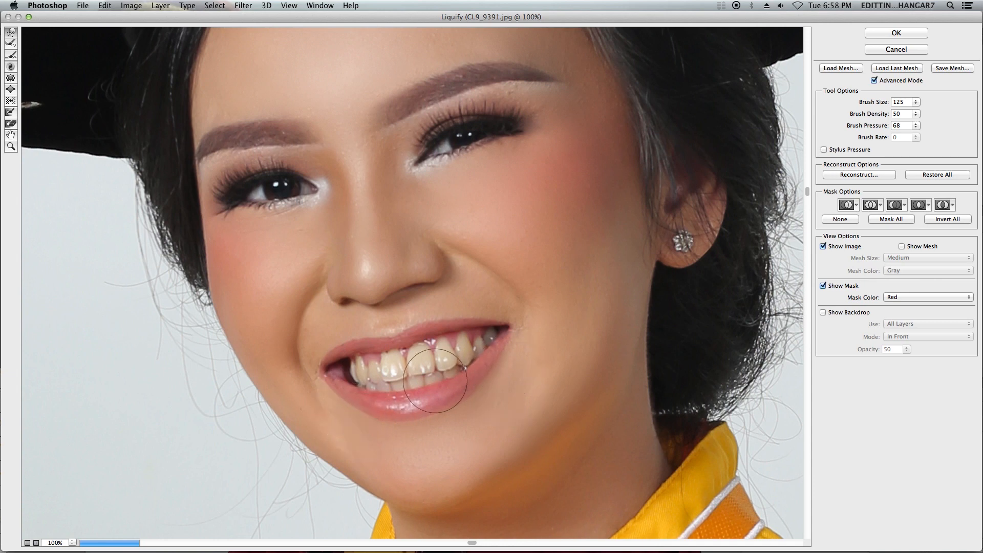
{"action": "left_click_drag", "start_coordinate": [336, 402], "coordinate": [338, 400]}
{"action": "left_click_drag", "start_coordinate": [328, 403], "coordinate": [333, 398]}
{"action": "left_click_drag", "start_coordinate": [319, 353], "coordinate": [324, 358]}
{"action": "left_click_drag", "start_coordinate": [312, 365], "coordinate": [314, 365]}
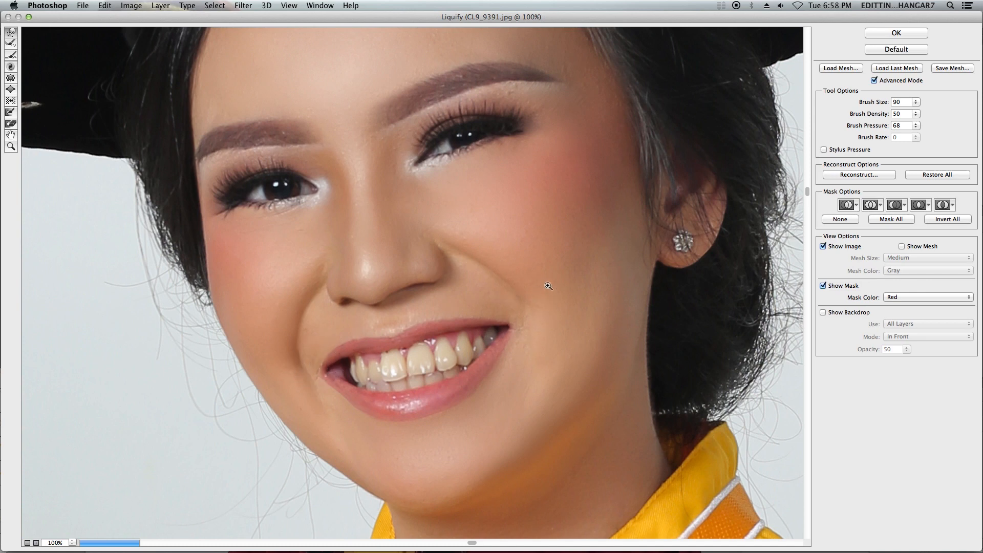
Enlarge the warp brush to about 300 to 400 and push the hair behind the subject's left ear inward
{"action": "key", "text": "super+minus"}
{"action": "key", "text": "super+minus"}
{"action": "key", "text": "super+minus"}
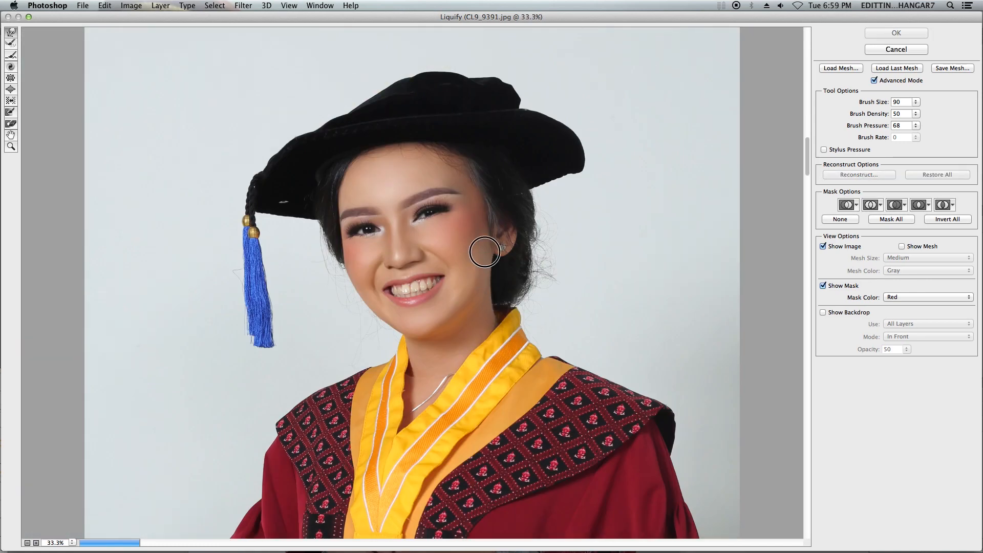
{"action": "key", "text": "super+plus"}
{"action": "key", "text": "bracketright"}
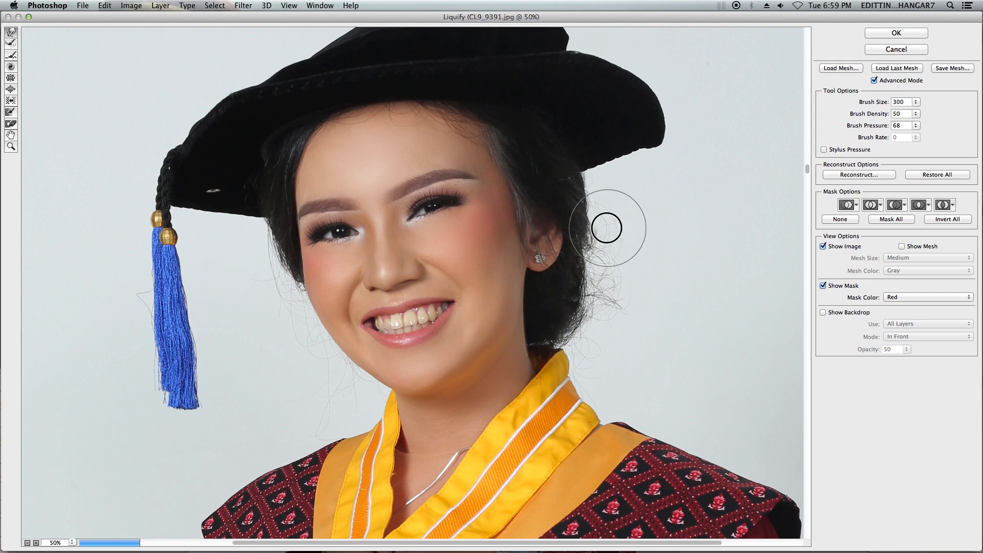
{"action": "key", "text": "bracketright"}
{"action": "key", "text": "bracketright"}
{"action": "key", "text": "bracketleft"}
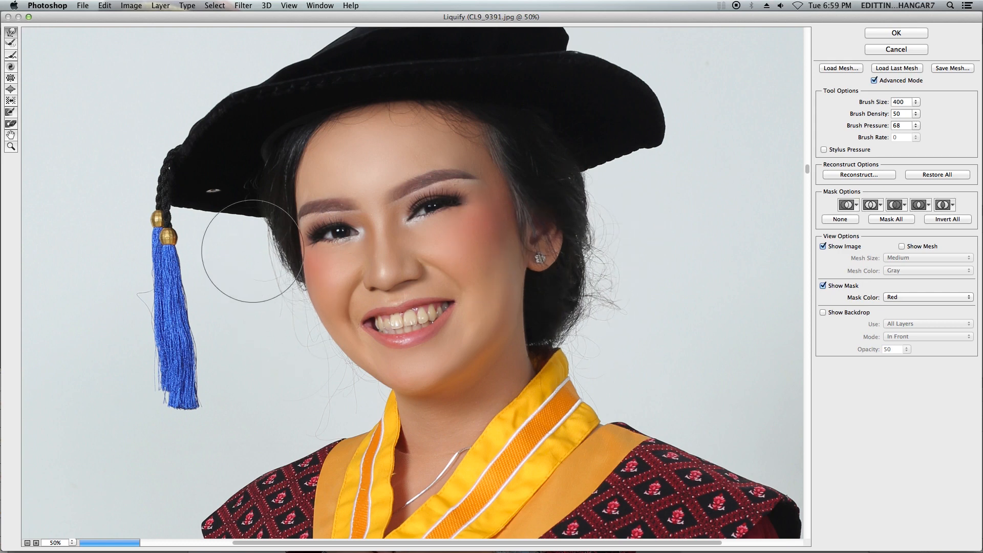
Examine the reshaped face up close and from further out
{"action": "key", "text": "super+minus"}
{"action": "key", "text": "super+plus"}
{"action": "key", "text": "super+plus"}
{"action": "key", "text": "super+plus"}
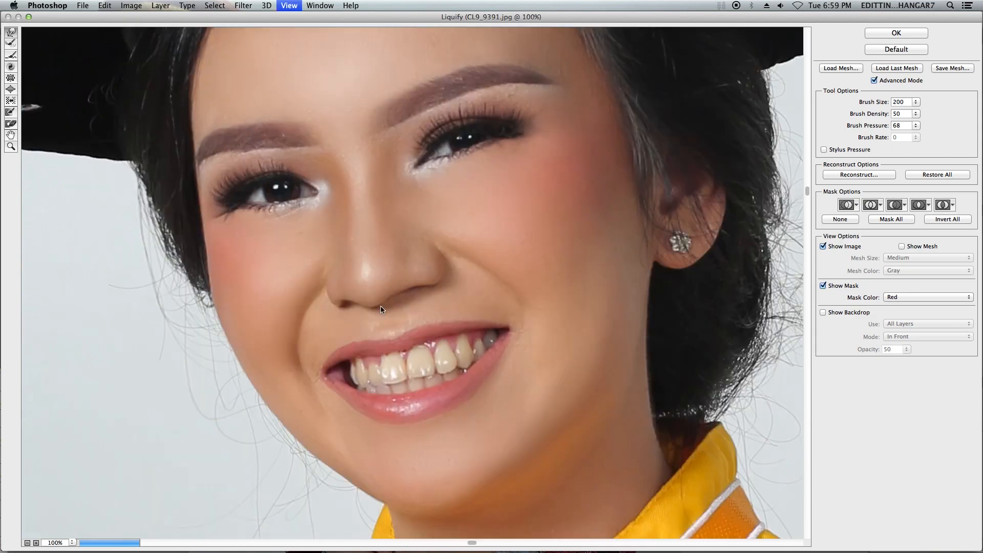
{"action": "key", "text": "bracketleft"}
{"action": "key", "text": "bracketleft"}
{"action": "key", "text": "bracketleft"}
{"action": "key", "text": "bracketleft"}
{"action": "key", "text": "bracketleft"}
{"action": "key", "text": "bracketleft"}
{"action": "key", "text": "super+minus"}
{"action": "key", "text": "super+minus"}
{"action": "key", "text": "super+minus"}
{"action": "scroll", "coordinate": [533, 347], "scroll_direction": "down", "scroll_amount": 1}
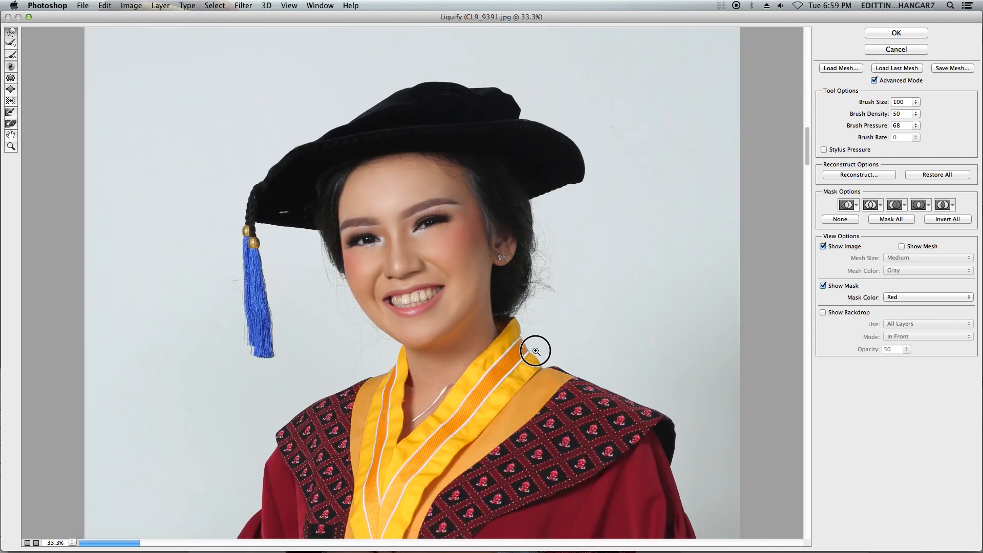
Slim the gown's sleeve on the subject's right arm with inward warp strokes at brush size 600
{"action": "key", "text": "super+minus"}
{"action": "key", "text": "super+minus"}
{"action": "key", "text": "super+minus"}
{"action": "key", "text": "super+plus"}
{"action": "key", "text": "super+plus"}
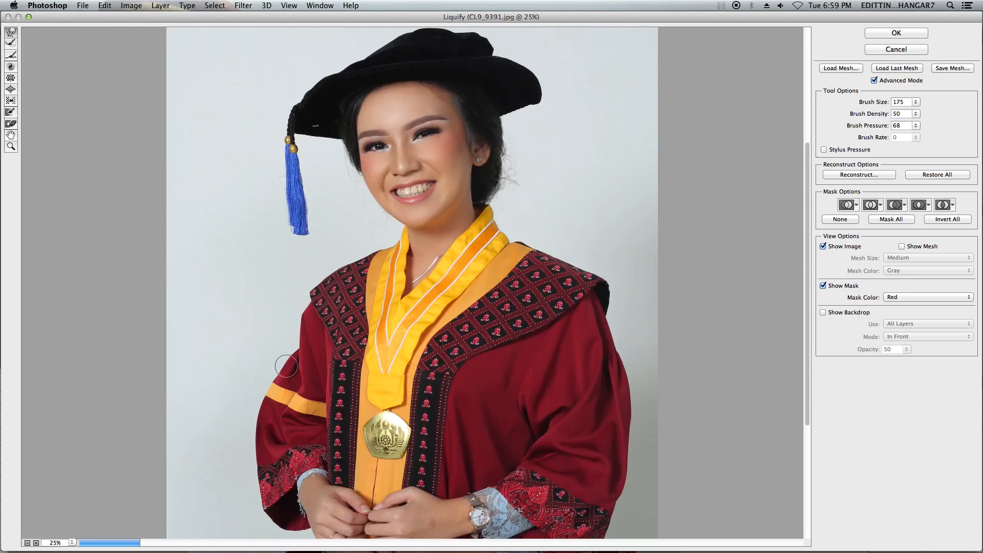
{"action": "key", "text": "bracketright"}
{"action": "left_click_drag", "start_coordinate": [302, 350], "coordinate": [291, 349]}
{"action": "left_click_drag", "start_coordinate": [255, 402], "coordinate": [260, 398]}
{"action": "left_click_drag", "start_coordinate": [237, 444], "coordinate": [254, 408]}
{"action": "left_click_drag", "start_coordinate": [265, 374], "coordinate": [270, 371]}
{"action": "left_click_drag", "start_coordinate": [242, 491], "coordinate": [244, 467]}
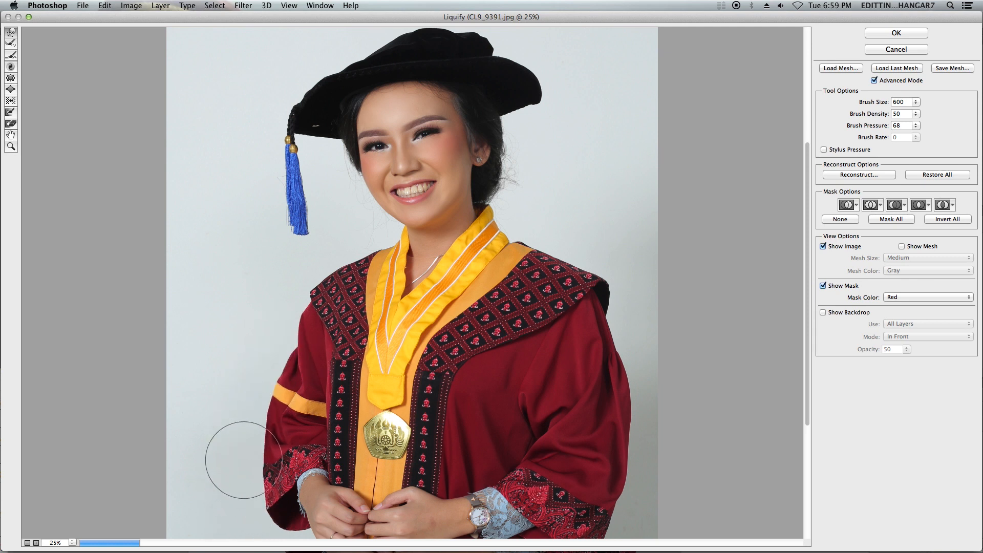
{"action": "left_click_drag", "start_coordinate": [243, 413], "coordinate": [247, 414]}
{"action": "left_click_drag", "start_coordinate": [257, 364], "coordinate": [294, 342]}
Touch up the gown with the warp brush at sizes 500 to 700 and apply the Liquify reshaping
{"action": "key", "text": "bracketleft"}
{"action": "scroll", "coordinate": [314, 392], "scroll_direction": "down", "scroll_amount": 1}
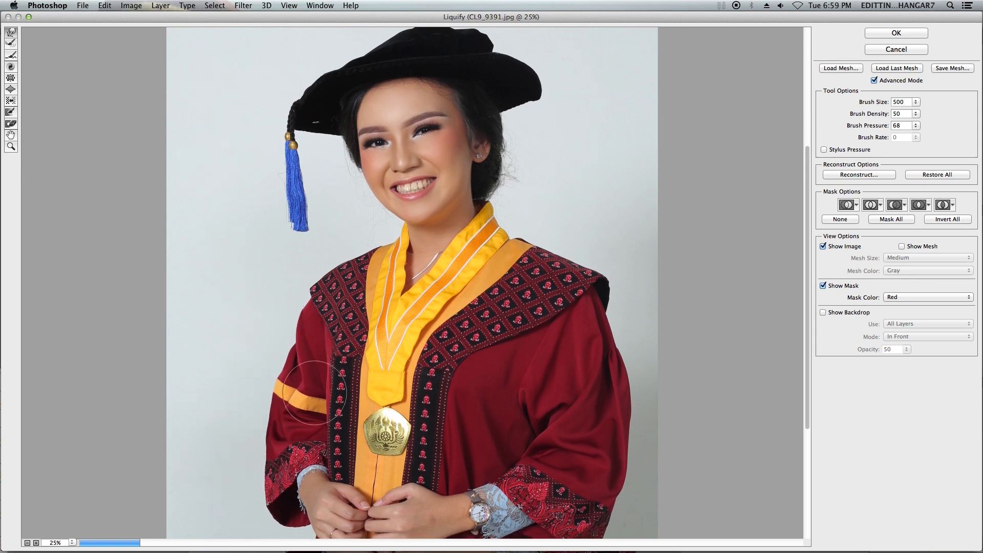
{"action": "key", "text": "bracketright"}
{"action": "key", "text": "bracketright"}
{"action": "key", "text": "super+minus"}
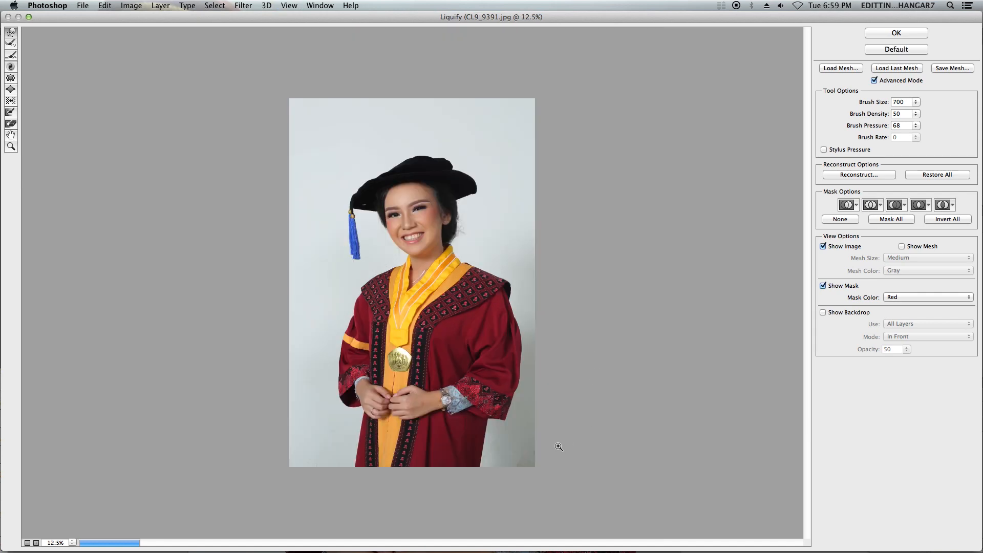
{"action": "key", "text": "super+equal"}
{"action": "scroll", "coordinate": [474, 269], "scroll_direction": "up", "scroll_amount": 2}
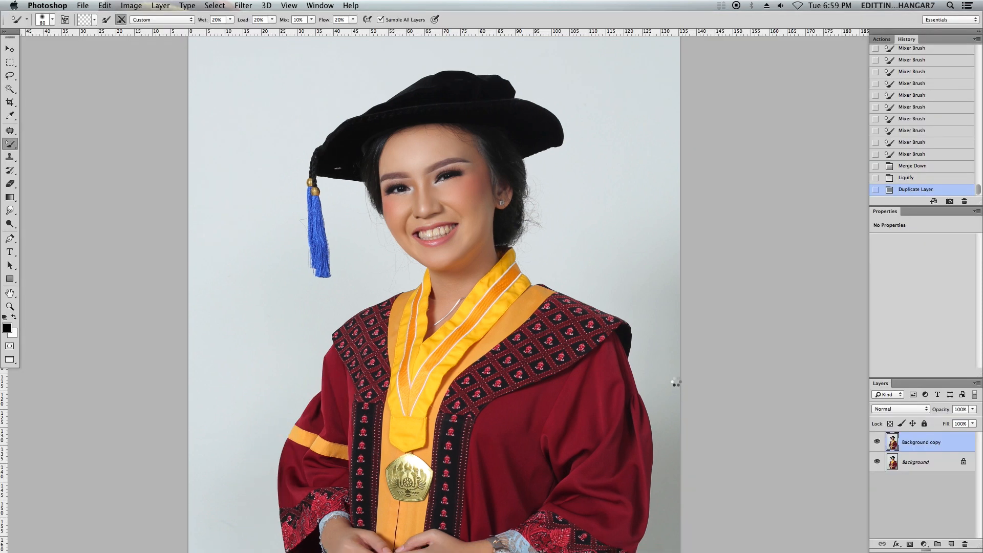
Check the reshaped portrait and merge all visible layers into the background
{"action": "key", "text": "super+minus"}
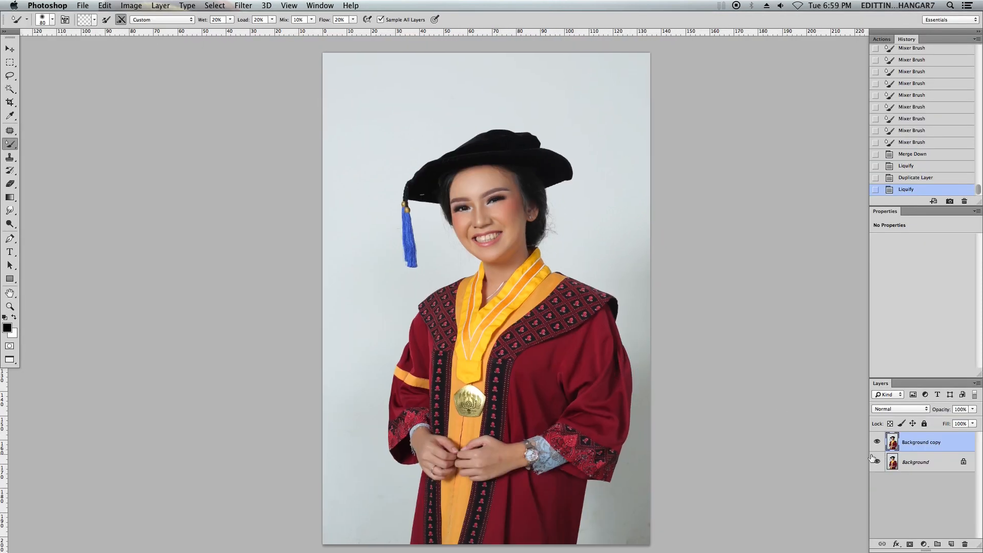
{"action": "mouse_move", "coordinate": [650, 414]}
{"action": "left_mouse_down"}
{"action": "mouse_move", "coordinate": [635, 416]}
{"action": "mouse_move", "coordinate": [639, 389]}
{"action": "left_mouse_up"}
{"action": "key", "text": "super+plus"}
{"action": "left_click_drag", "start_coordinate": [628, 228], "coordinate": [624, 243]}
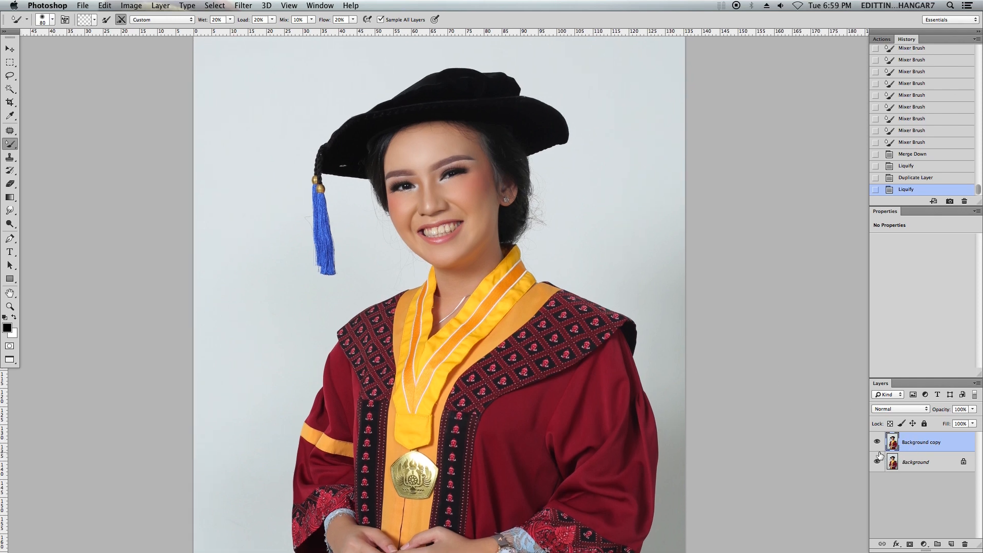
{"action": "key", "text": "super+shift+e"}
Add a Hue/Saturation adjustment layer above the background
{"action": "key", "text": "super+plus"}
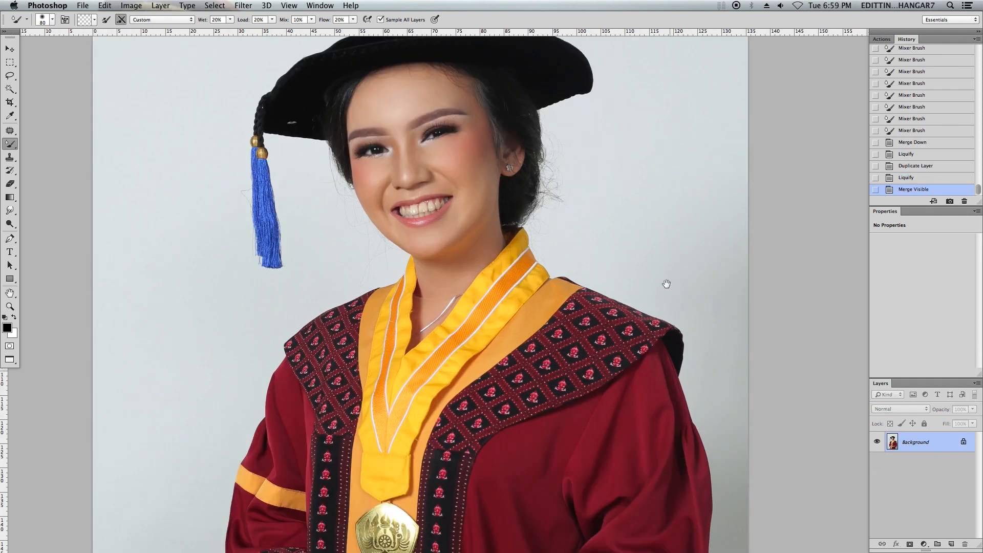
{"action": "key", "text": "super+plus"}
{"action": "left_click_drag", "start_coordinate": [533, 182], "coordinate": [571, 263]}
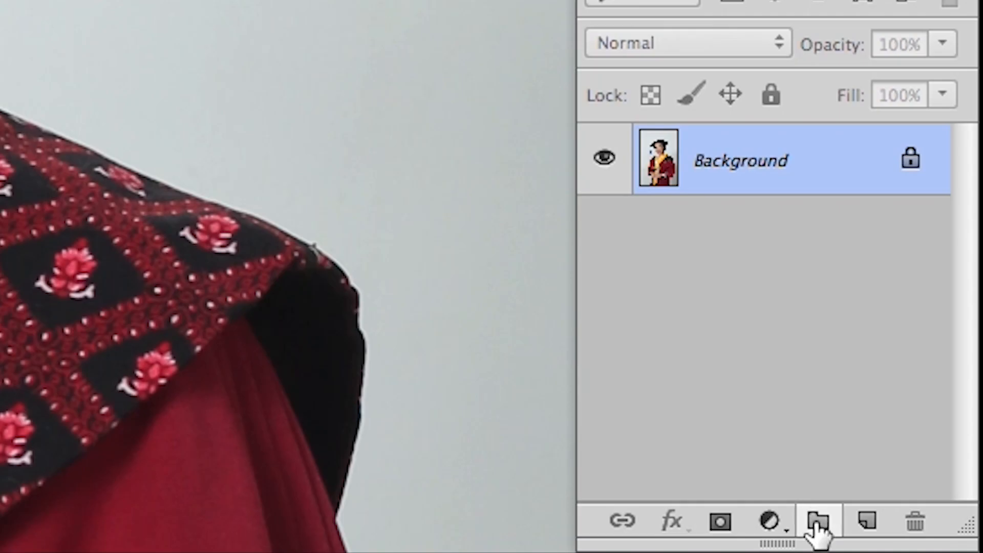
{"action": "left_click", "coordinate": [924, 544]}
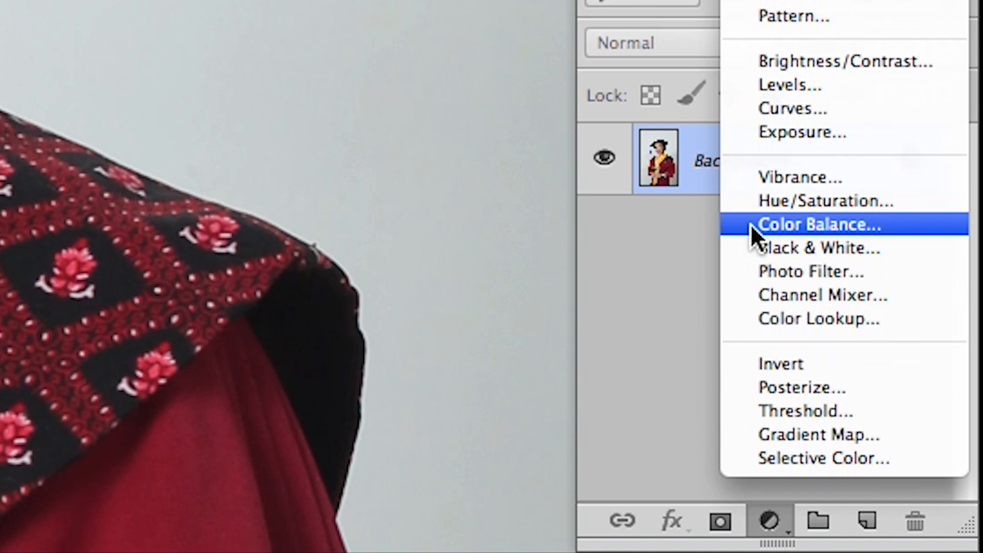
{"action": "left_click", "coordinate": [789, 202]}
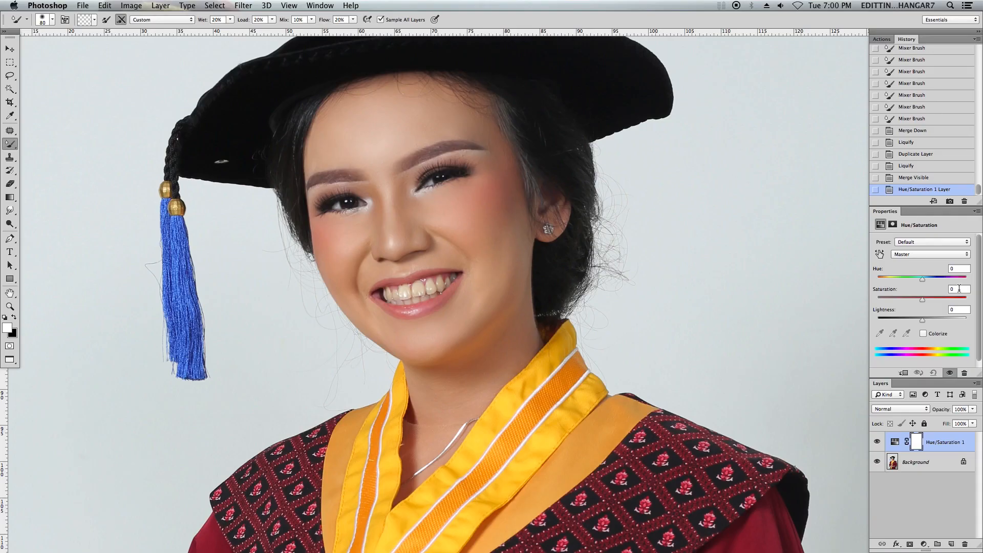
Set the adjustment's saturation to -60 and lightness to 20, and fill its layer mask with black
{"action": "double_click", "coordinate": [959, 289]}
{"action": "type", "text": "-"}
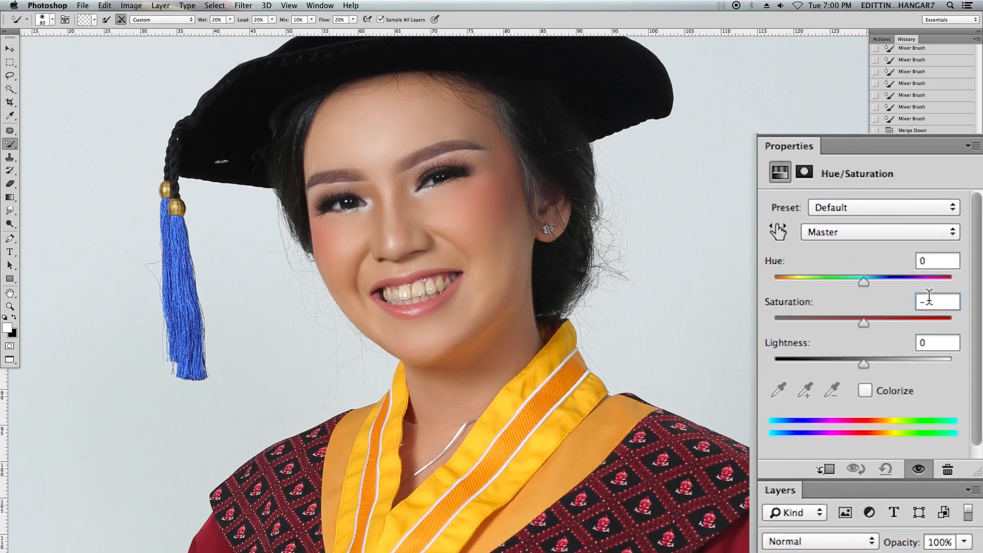
{"action": "type", "text": "60"}
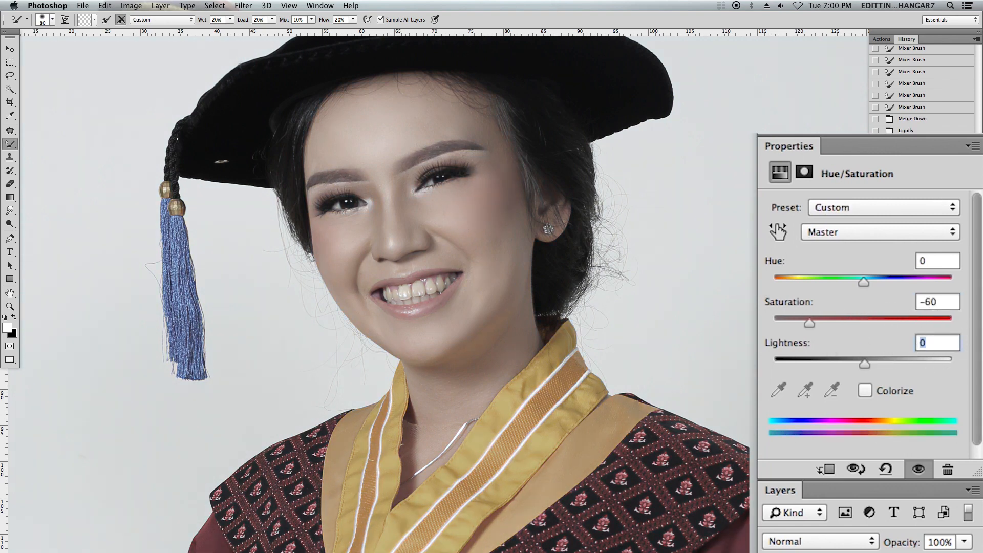
{"action": "type", "text": "20"}
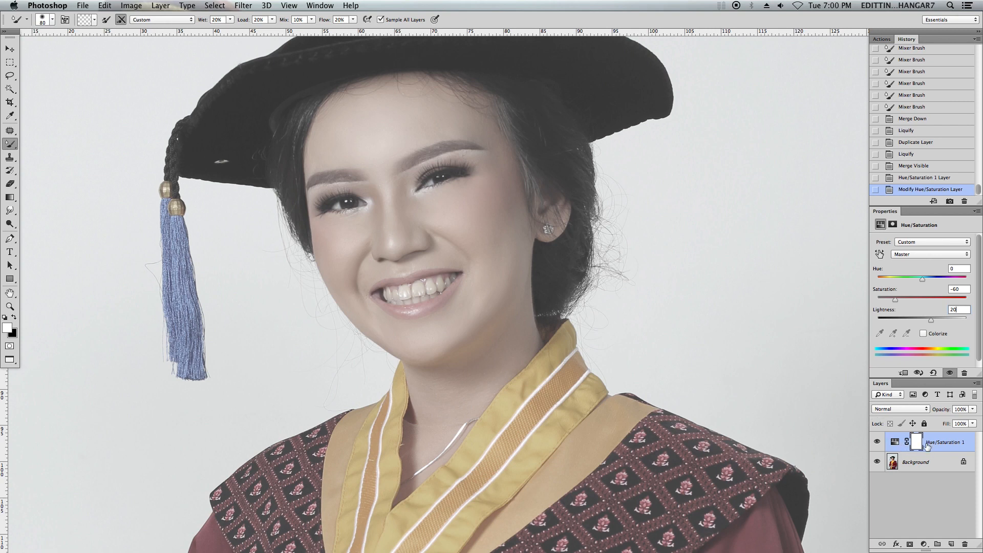
{"action": "key", "text": "BackSpace"}
{"action": "key", "text": "BackSpace"}
{"action": "type", "text": "20"}
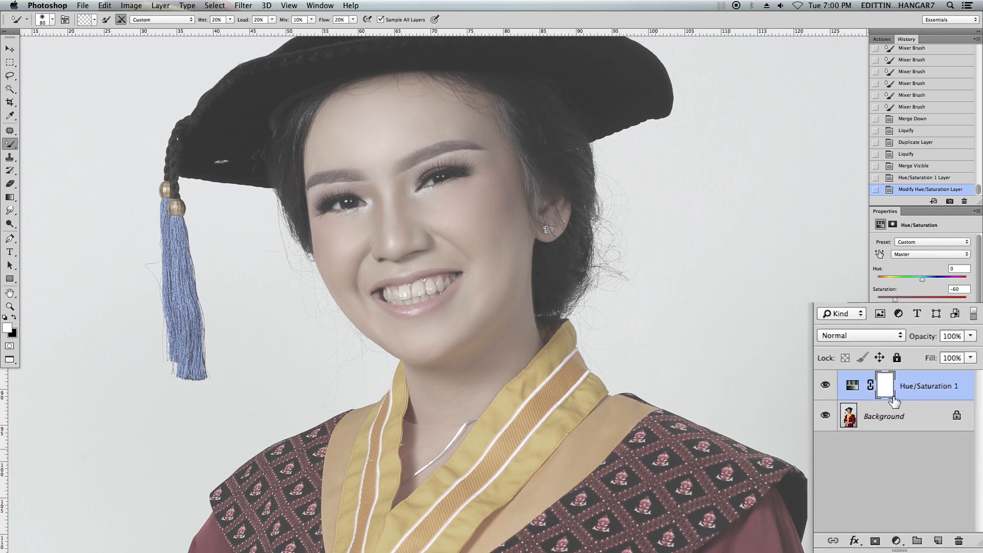
{"action": "key", "text": "super+BackSpace"}
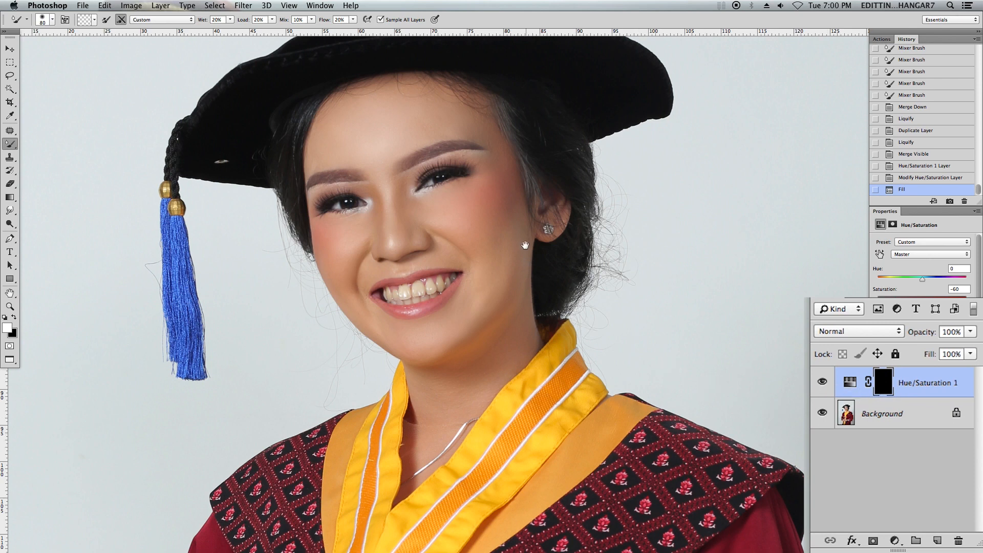
Whiten the teeth at the subject's right mouth corner by painting white on the mask with the Brush tool at 60% opacity
{"action": "left_click_drag", "start_coordinate": [512, 235], "coordinate": [520, 244]}
{"action": "key", "text": "super+equal"}
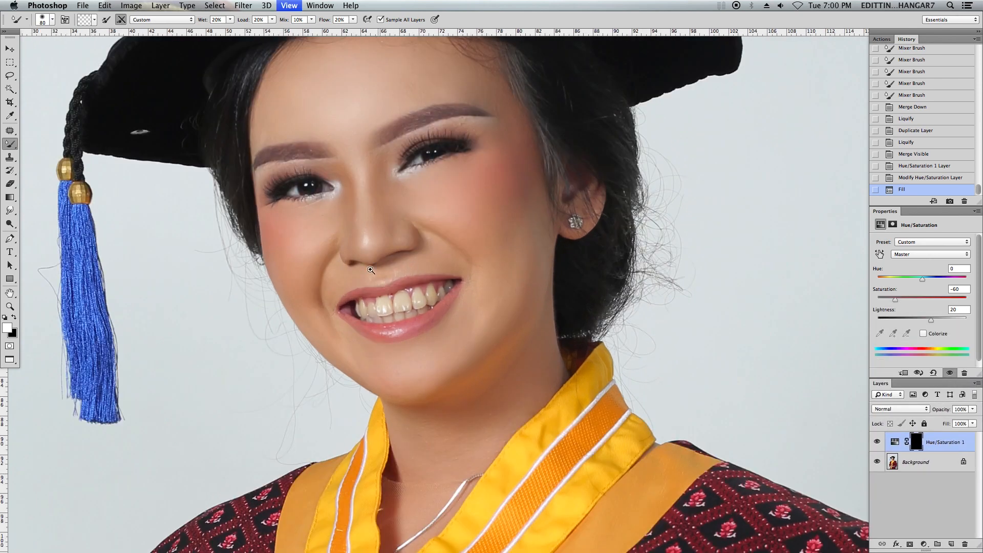
{"action": "key", "text": "super+equal"}
{"action": "key", "text": "super+equal"}
{"action": "key", "text": "super+equal"}
{"action": "left_click_drag", "start_coordinate": [230, 249], "coordinate": [314, 247]}
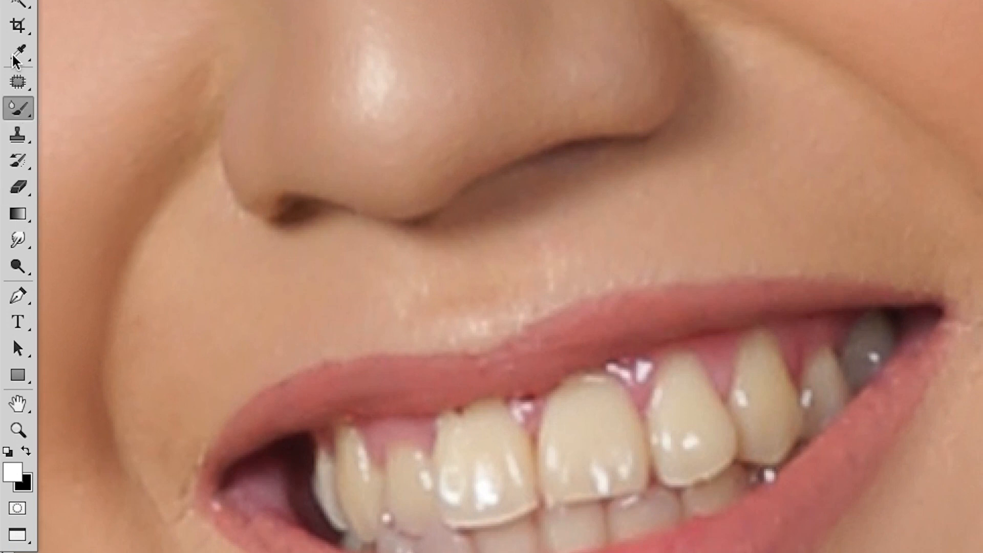
{"action": "left_click", "coordinate": [24, 116]}
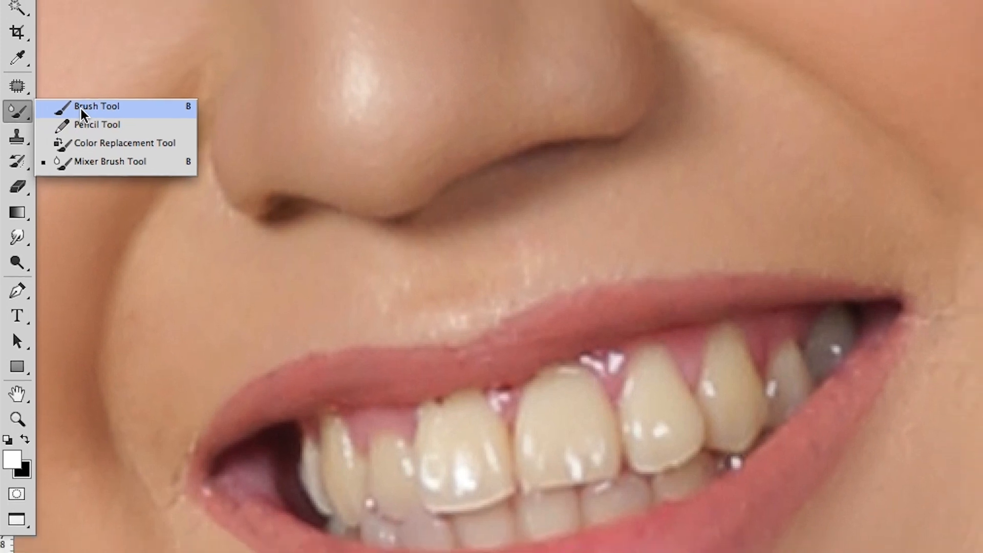
{"action": "left_click", "coordinate": [84, 104]}
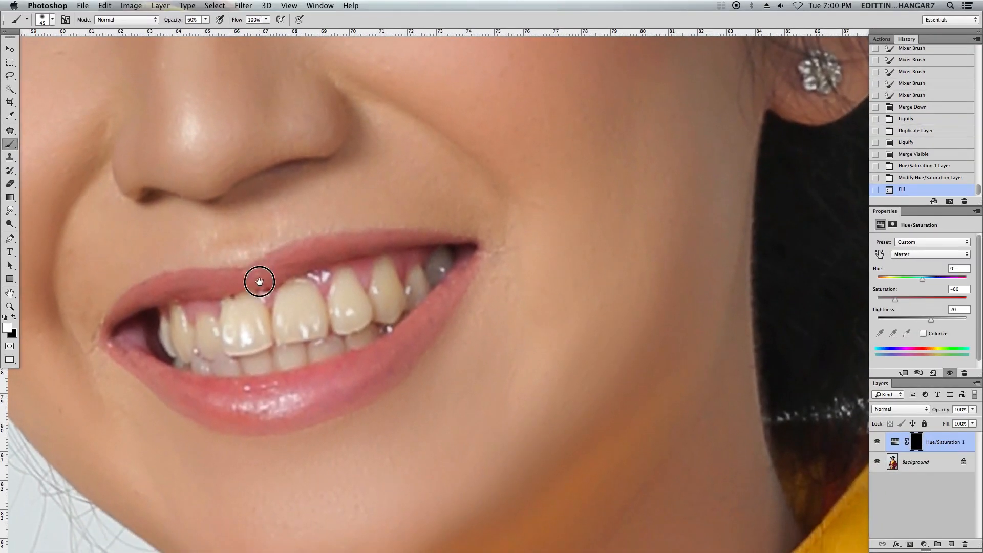
{"action": "left_click_drag", "start_coordinate": [271, 285], "coordinate": [311, 280]}
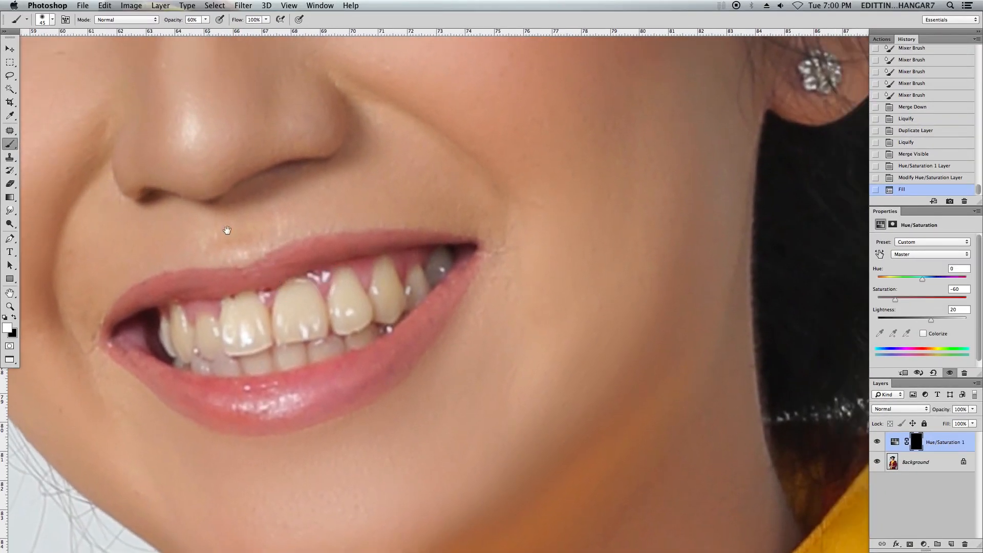
{"action": "left_click_drag", "start_coordinate": [273, 283], "coordinate": [223, 264]}
{"action": "key", "text": "super+equal"}
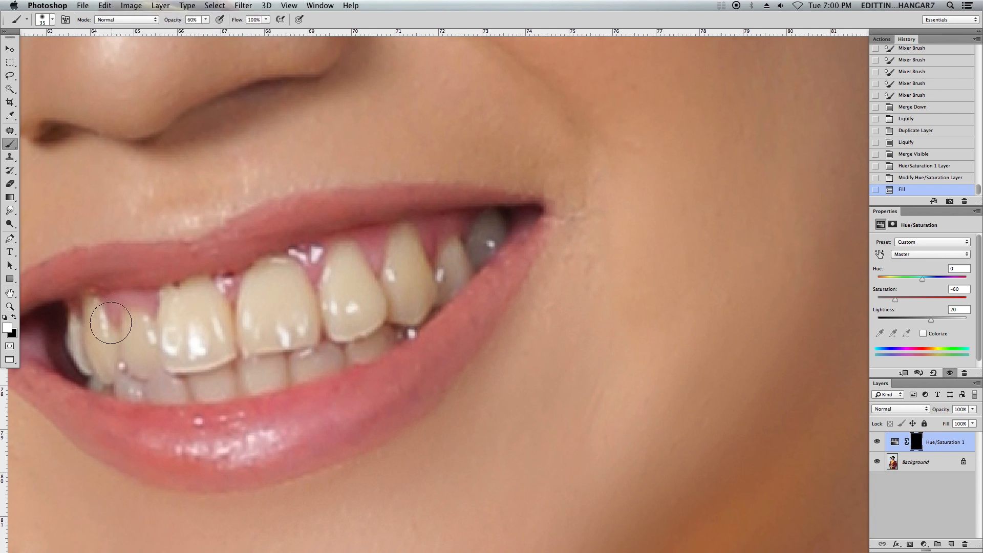
{"action": "mouse_move", "coordinate": [106, 360]}
{"action": "left_mouse_down"}
{"action": "mouse_move", "coordinate": [99, 312]}
{"action": "mouse_move", "coordinate": [102, 357]}
{"action": "mouse_move", "coordinate": [134, 353]}
{"action": "mouse_move", "coordinate": [142, 339]}
{"action": "mouse_move", "coordinate": [129, 335]}
{"action": "mouse_move", "coordinate": [155, 353]}
{"action": "mouse_move", "coordinate": [178, 287]}
{"action": "left_mouse_up"}
{"action": "key", "text": "bracketright"}
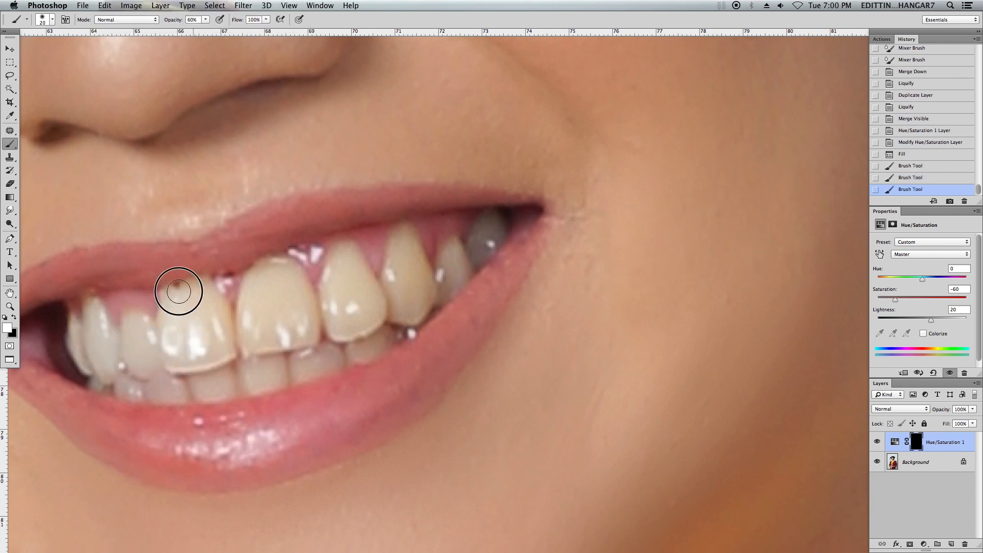
Paint the mask over the front teeth and those on the subject's left at brush size 20, and compare with the layer hidden
{"action": "mouse_move", "coordinate": [253, 323]}
{"action": "left_mouse_down"}
{"action": "mouse_move", "coordinate": [268, 266]}
{"action": "mouse_move", "coordinate": [269, 340]}
{"action": "mouse_move", "coordinate": [300, 323]}
{"action": "mouse_move", "coordinate": [145, 336]}
{"action": "mouse_move", "coordinate": [175, 338]}
{"action": "left_mouse_up"}
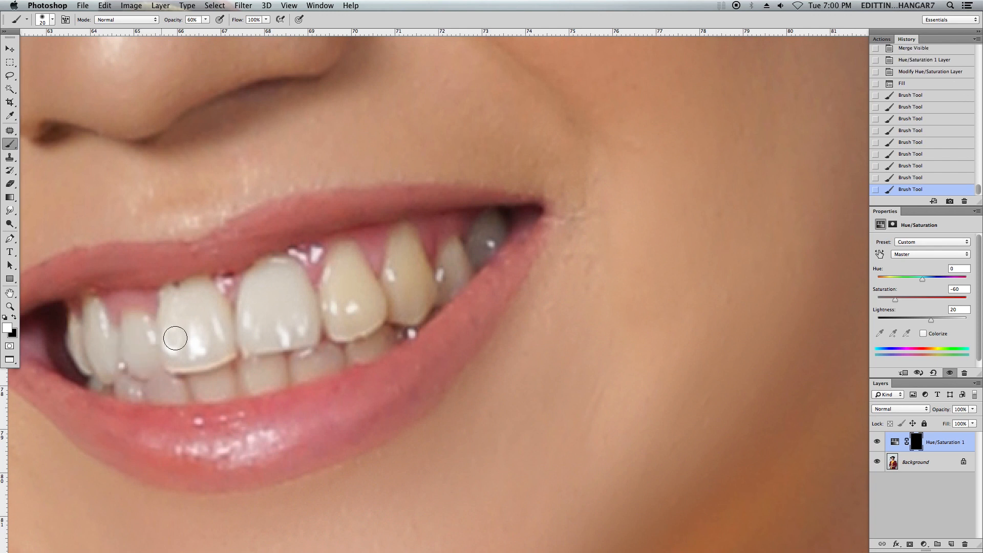
{"action": "mouse_move", "coordinate": [333, 309]}
{"action": "left_mouse_down"}
{"action": "mouse_move", "coordinate": [362, 295]}
{"action": "mouse_move", "coordinate": [350, 281]}
{"action": "mouse_move", "coordinate": [364, 299]}
{"action": "mouse_move", "coordinate": [340, 264]}
{"action": "left_mouse_up"}
{"action": "mouse_move", "coordinate": [399, 278]}
{"action": "left_mouse_down"}
{"action": "mouse_move", "coordinate": [399, 314]}
{"action": "mouse_move", "coordinate": [423, 278]}
{"action": "mouse_move", "coordinate": [402, 257]}
{"action": "mouse_move", "coordinate": [397, 288]}
{"action": "mouse_move", "coordinate": [409, 299]}
{"action": "mouse_move", "coordinate": [450, 268]}
{"action": "left_mouse_up"}
{"action": "left_click_drag", "start_coordinate": [430, 281], "coordinate": [451, 267]}
{"action": "key", "text": "super+minus"}
{"action": "key", "text": "super+minus"}
{"action": "key", "text": "super+minus"}
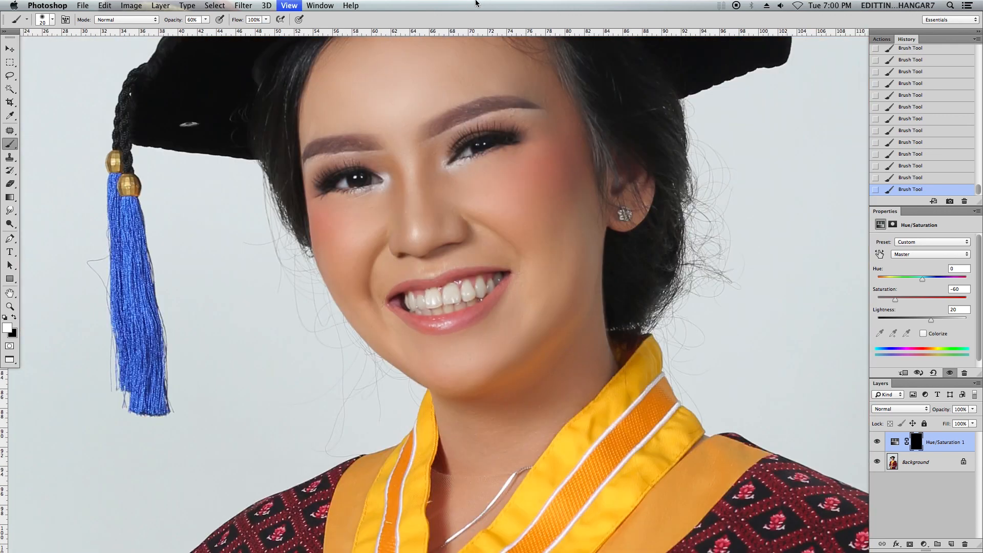
{"action": "left_click", "coordinate": [877, 442]}
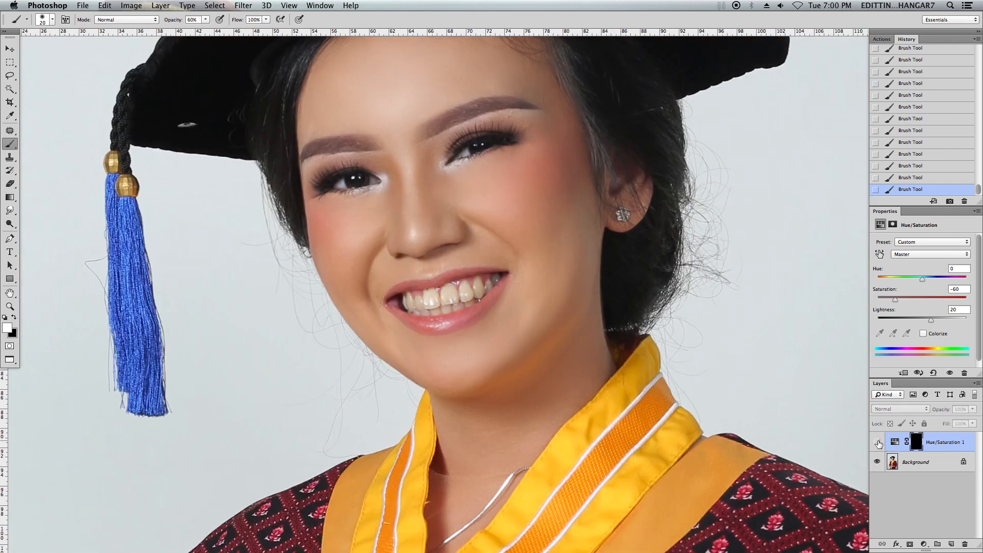
Show the adjustment layer and brighten the whites of both eyes by painting its mask with a size 10 brush
{"action": "left_click_drag", "start_coordinate": [469, 203], "coordinate": [450, 326]}
{"action": "key", "text": "super+plus"}
{"action": "key", "text": "super+plus"}
{"action": "key", "text": "super+plus"}
{"action": "left_click_drag", "start_coordinate": [482, 219], "coordinate": [463, 241]}
{"action": "key", "text": "bracketleft"}
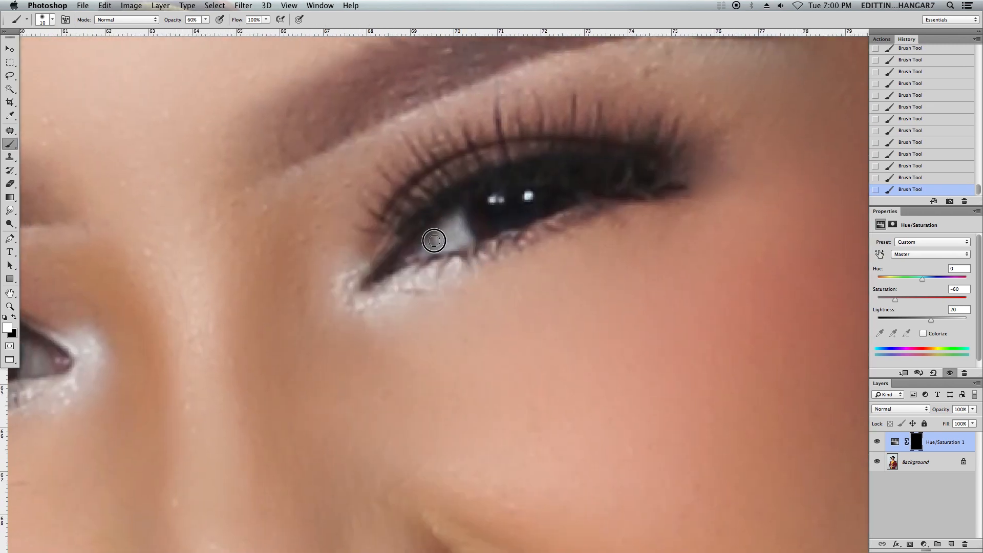
{"action": "scroll", "coordinate": [388, 248], "scroll_direction": "left", "scroll_amount": 10}
{"action": "scroll", "coordinate": [388, 247], "scroll_direction": "down", "scroll_amount": 3}
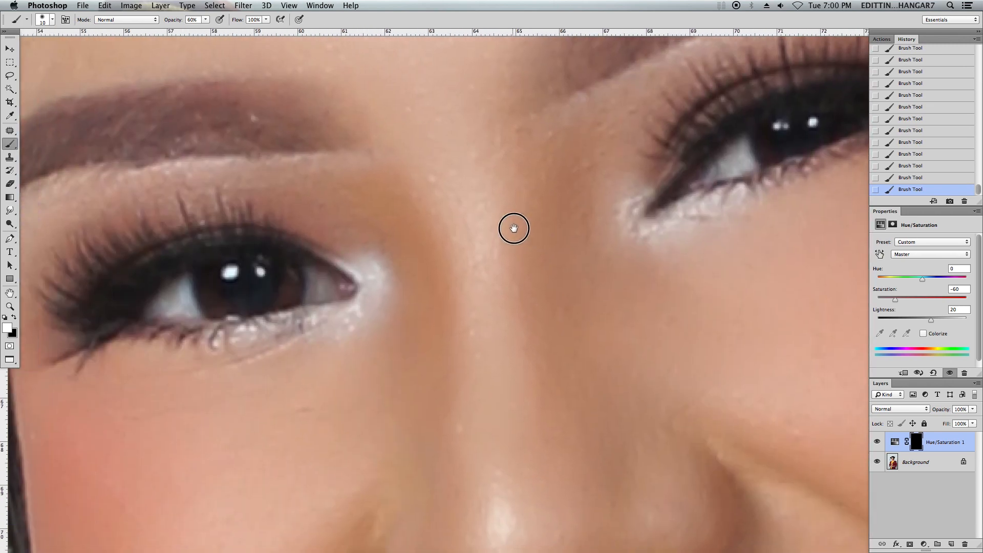
{"action": "scroll", "coordinate": [330, 288], "scroll_direction": "left", "scroll_amount": 4}
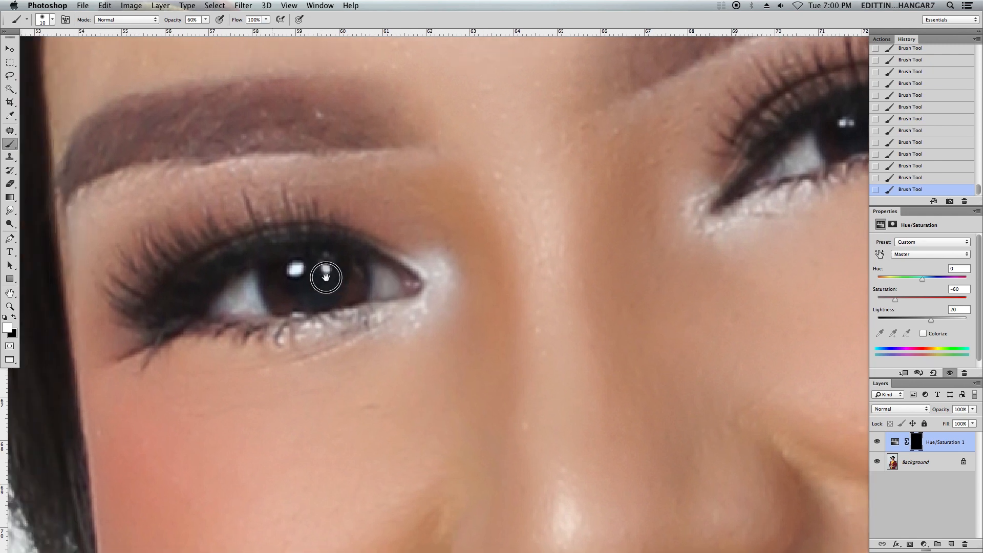
Review the whitened teeth and eyes, and merge the Hue/Saturation layer down into the background
{"action": "key", "text": "super+minus"}
{"action": "key", "text": "super+minus"}
{"action": "key", "text": "super+minus"}
{"action": "key", "text": "super+minus"}
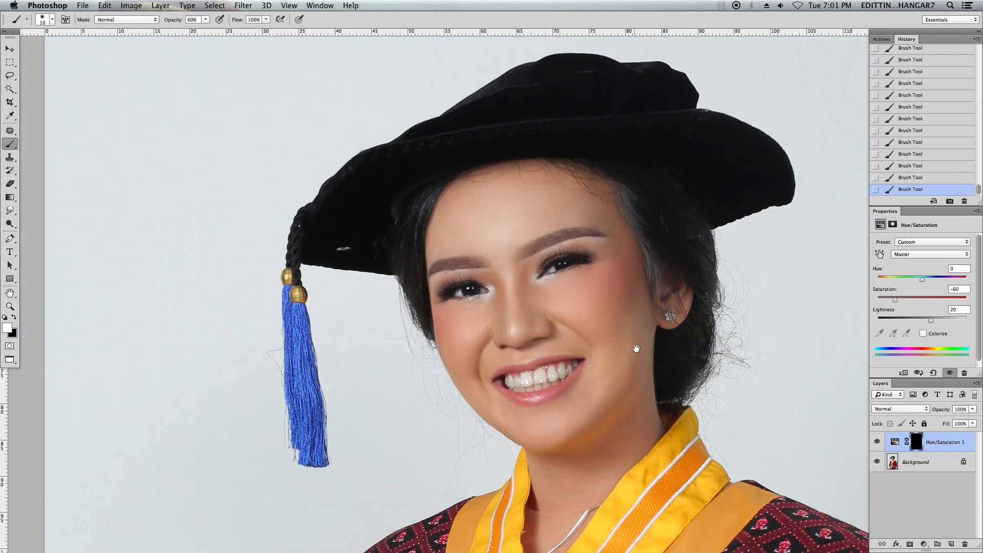
{"action": "left_click_drag", "start_coordinate": [636, 346], "coordinate": [599, 342]}
{"action": "key", "text": "super+minus"}
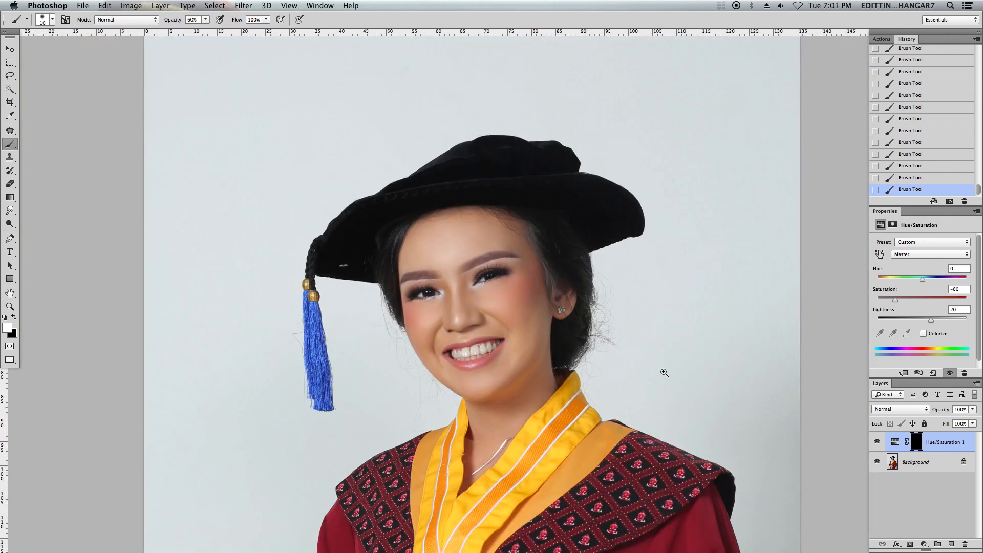
{"action": "key", "text": "super+plus"}
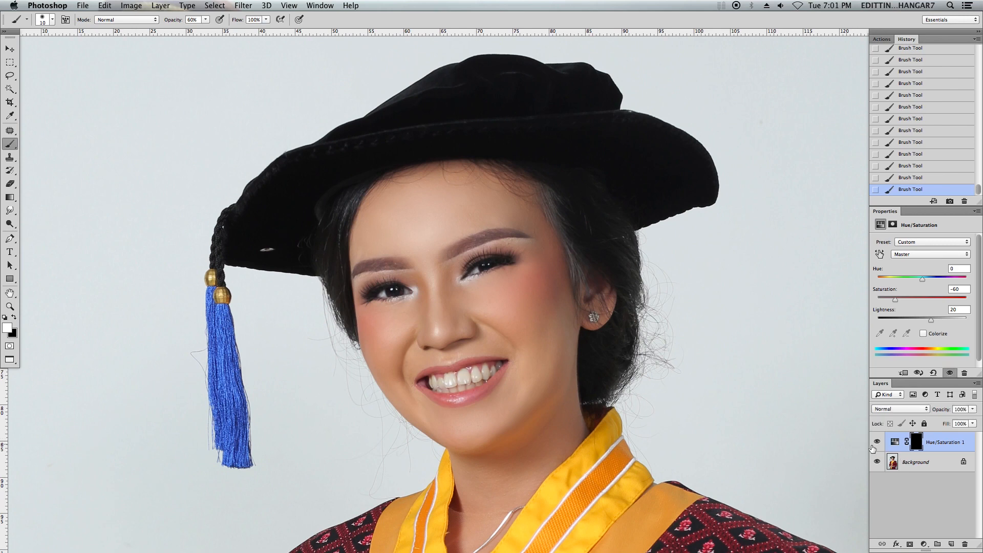
{"action": "key", "text": "super+minus"}
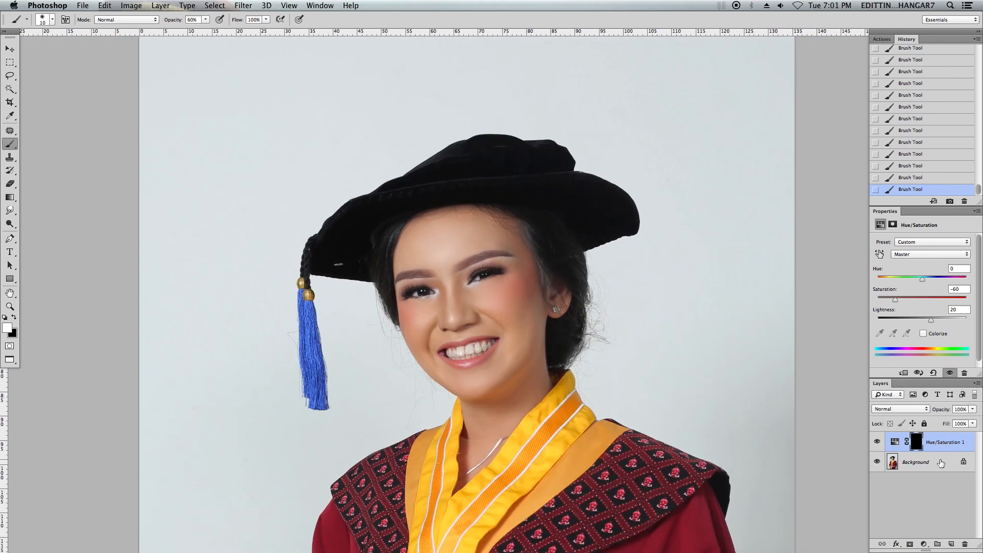
{"action": "left_click", "coordinate": [976, 383]}
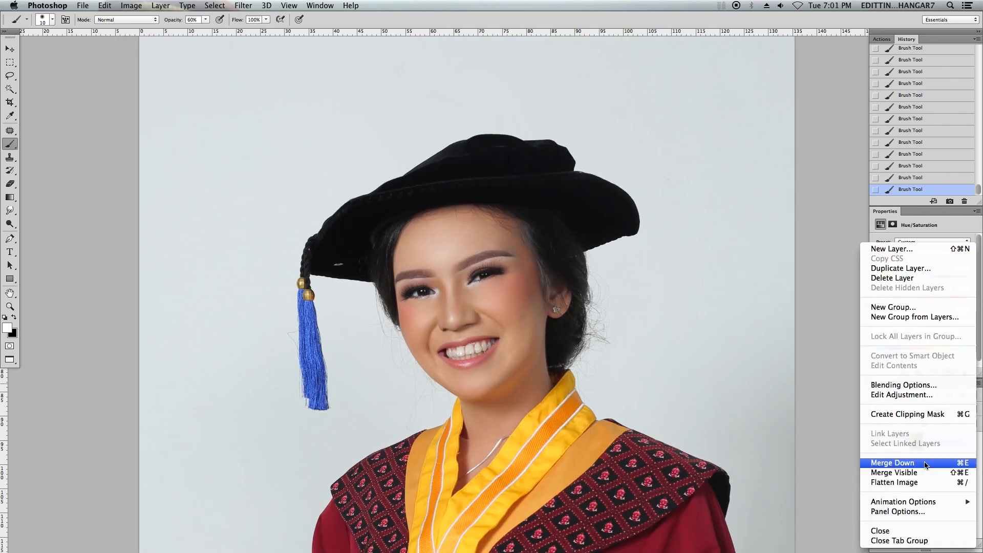
{"action": "left_click", "coordinate": [962, 466]}
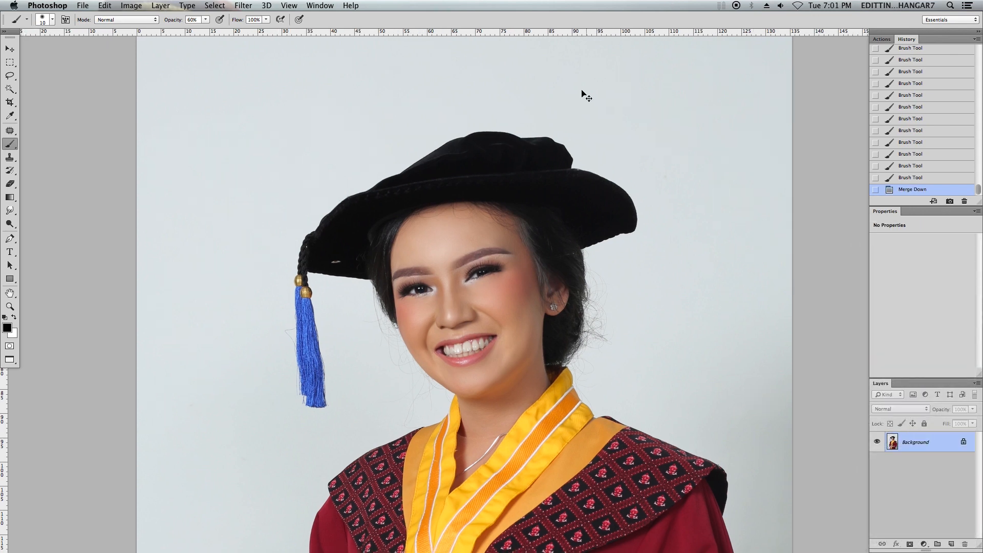
Examine the merged portrait from further out and closer around the face
{"action": "key", "text": "super+minus"}
{"action": "key", "text": "super+minus"}
{"action": "left_click_drag", "start_coordinate": [662, 278], "coordinate": [559, 374]}
{"action": "key", "text": "super+plus"}
{"action": "key", "text": "super+plus"}
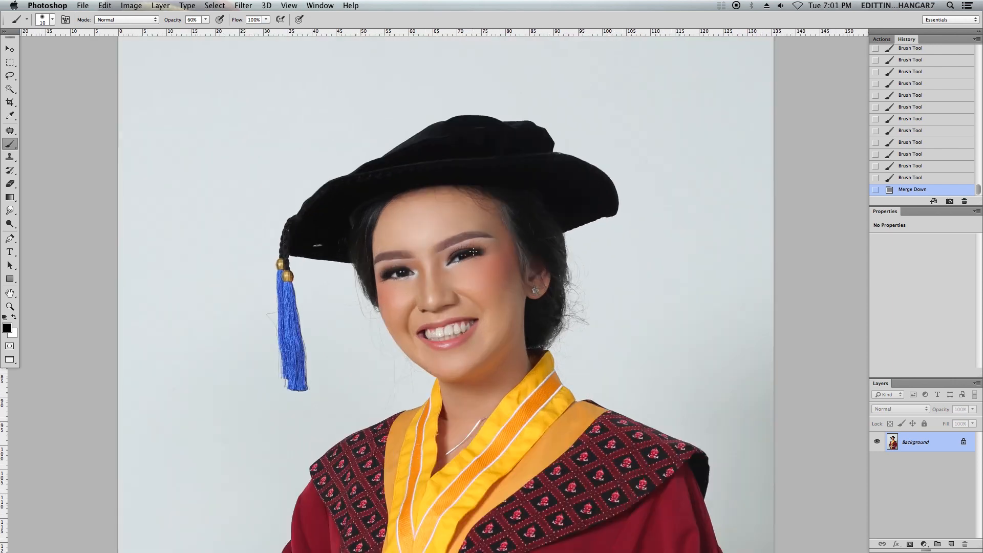
{"action": "key", "text": "super+plus"}
{"action": "left_click_drag", "start_coordinate": [722, 335], "coordinate": [722, 346]}
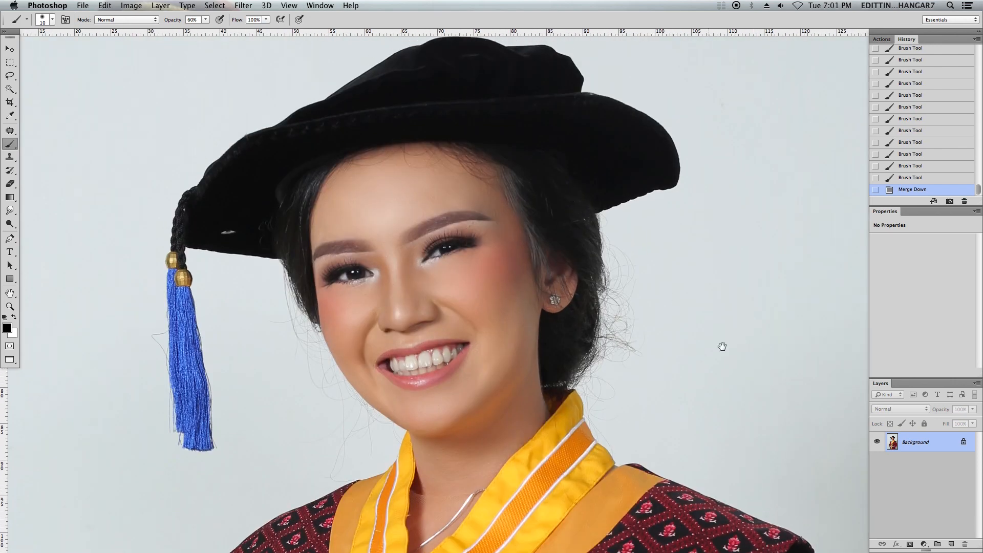
Duplicate the background layer and sharpen the copy with Unsharp Mask at amount 115% and radius 1.6 pixels
{"action": "left_click_drag", "start_coordinate": [922, 452], "coordinate": [951, 543]}
{"action": "key", "text": "super+plus"}
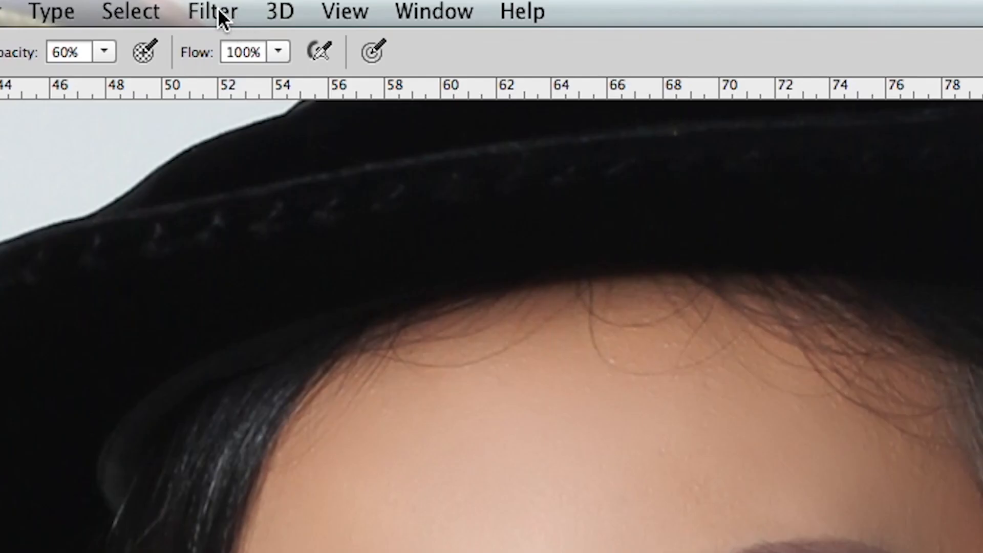
{"action": "left_click", "coordinate": [243, 6]}
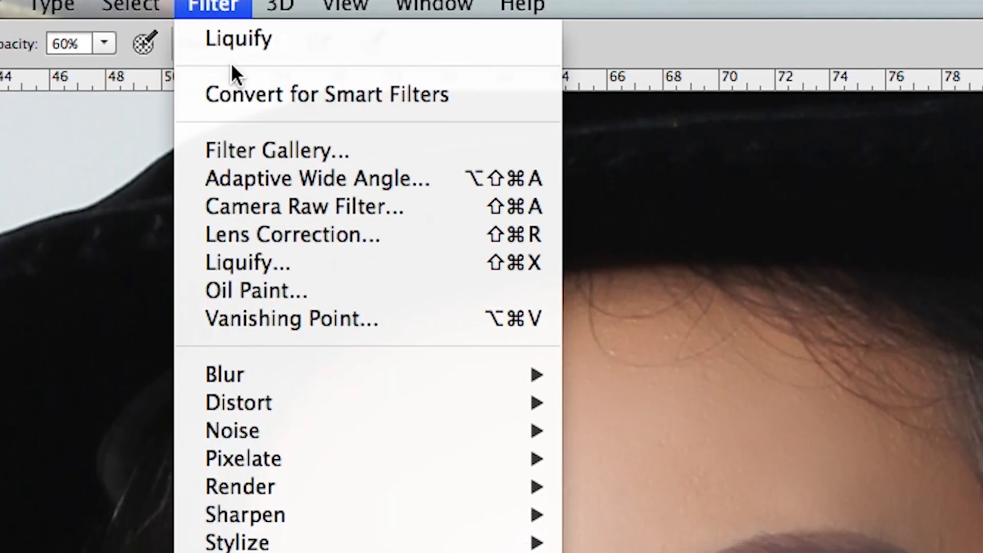
{"action": "mouse_move", "coordinate": [222, 504]}
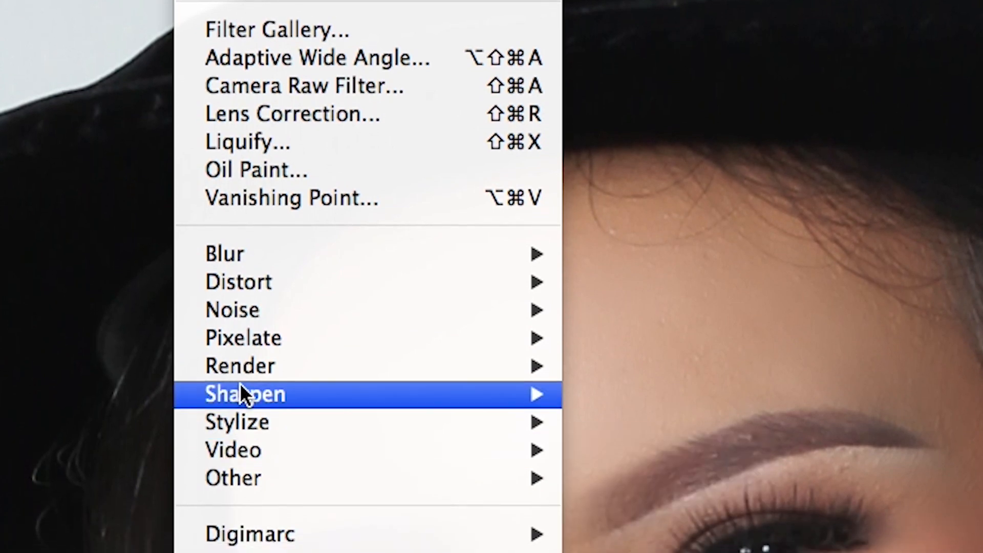
{"action": "mouse_move", "coordinate": [267, 379]}
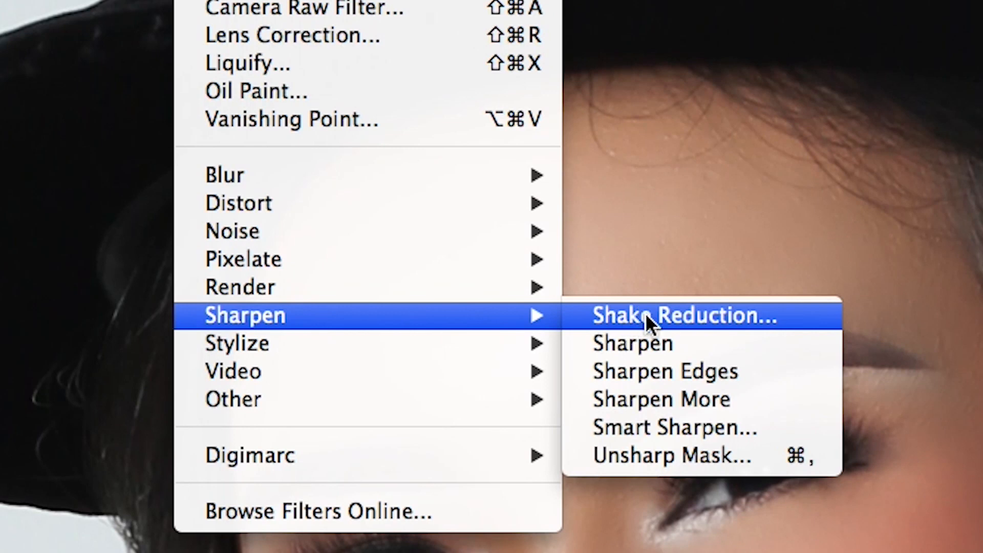
{"action": "left_click", "coordinate": [652, 455]}
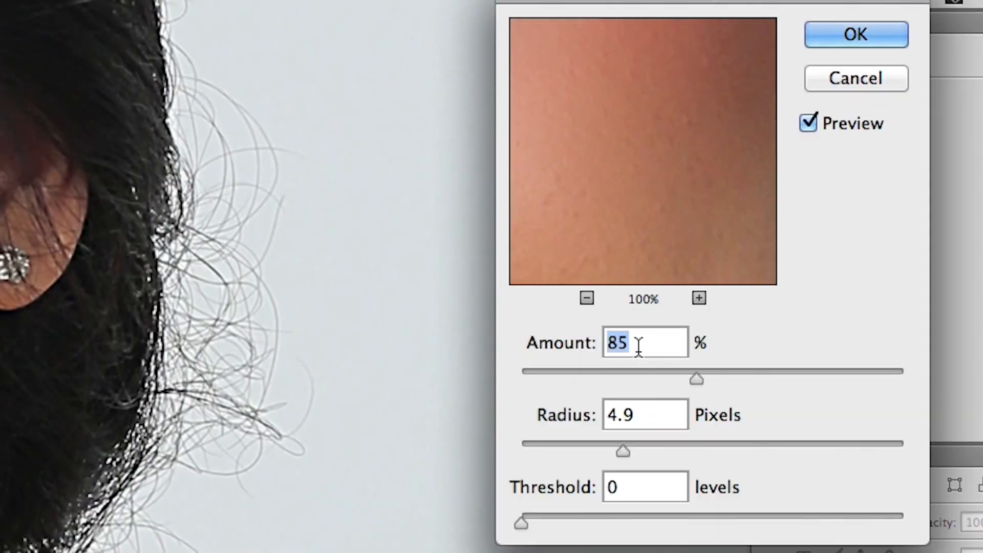
{"action": "type", "text": "11"}
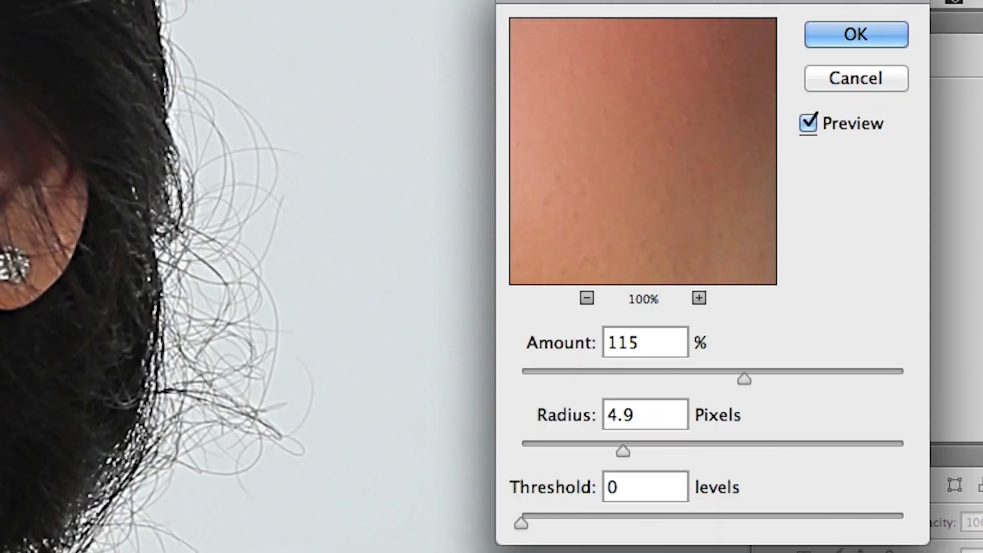
{"action": "left_click_drag", "start_coordinate": [626, 434], "coordinate": [539, 440]}
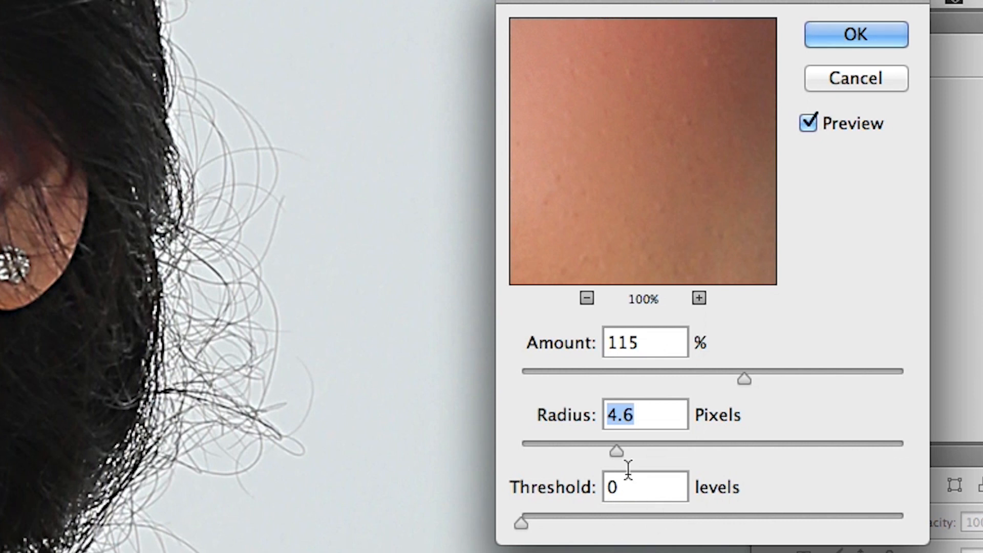
{"action": "left_click_drag", "start_coordinate": [615, 451], "coordinate": [553, 450]}
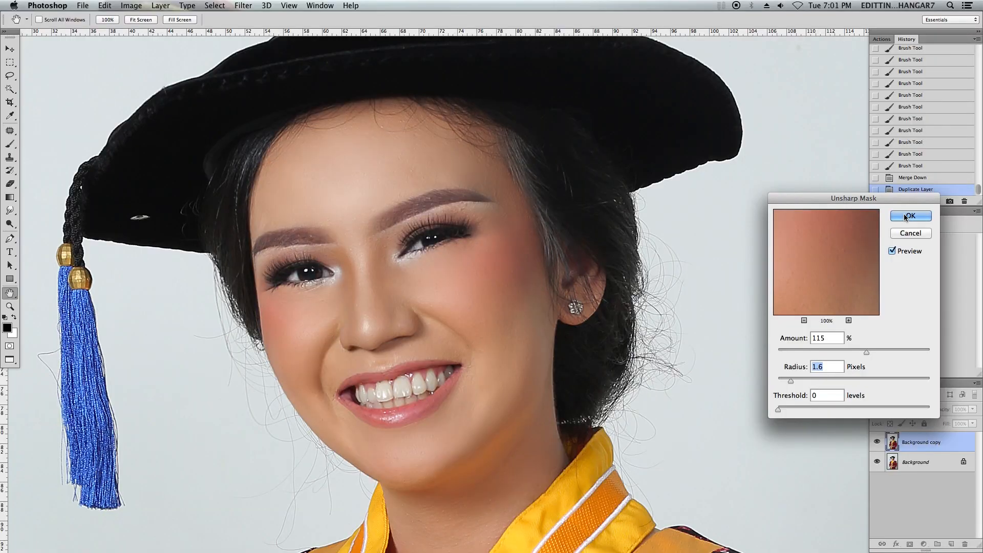
{"action": "left_click", "coordinate": [857, 34]}
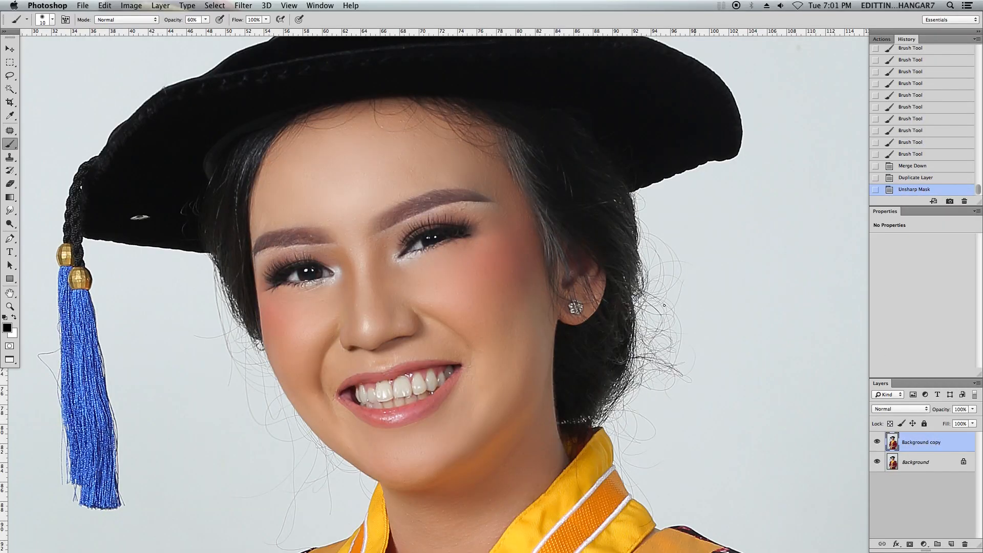
Compare the portrait with the sharpened copy hidden and shown
{"action": "left_click", "coordinate": [877, 441]}
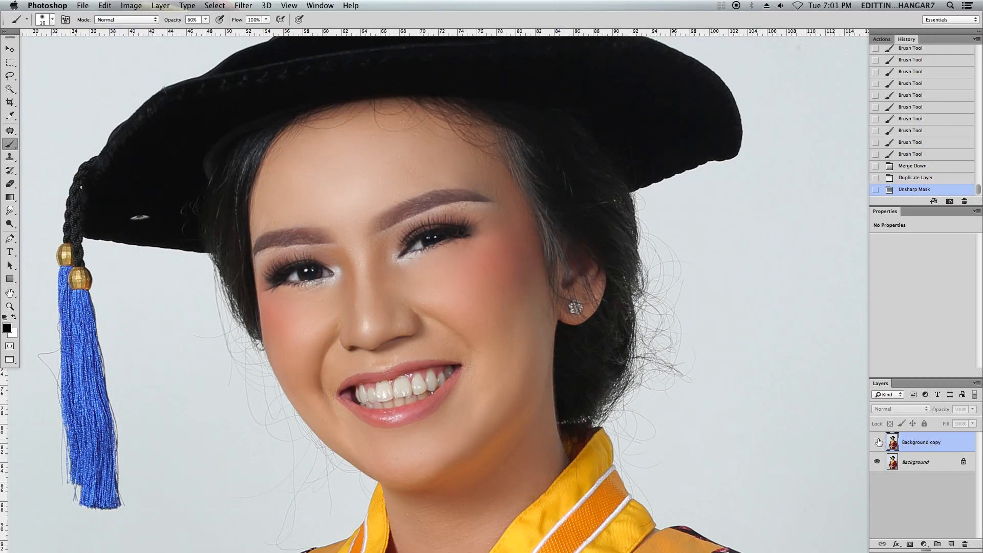
{"action": "left_click", "coordinate": [877, 441]}
{"action": "left_click", "coordinate": [877, 442]}
{"action": "left_click", "coordinate": [877, 442]}
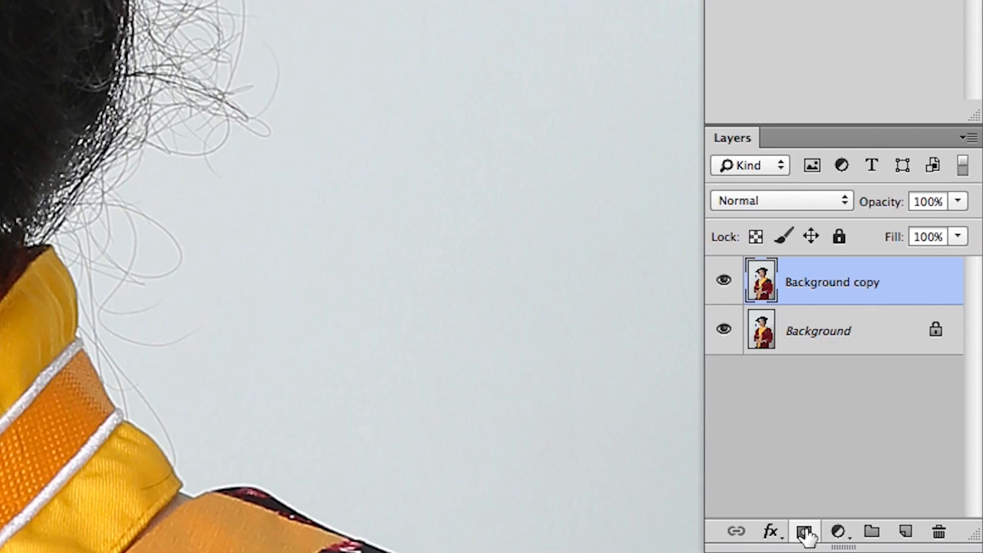
Add a layer mask to the sharpened copy and invert it to black
{"action": "left_click", "coordinate": [804, 532]}
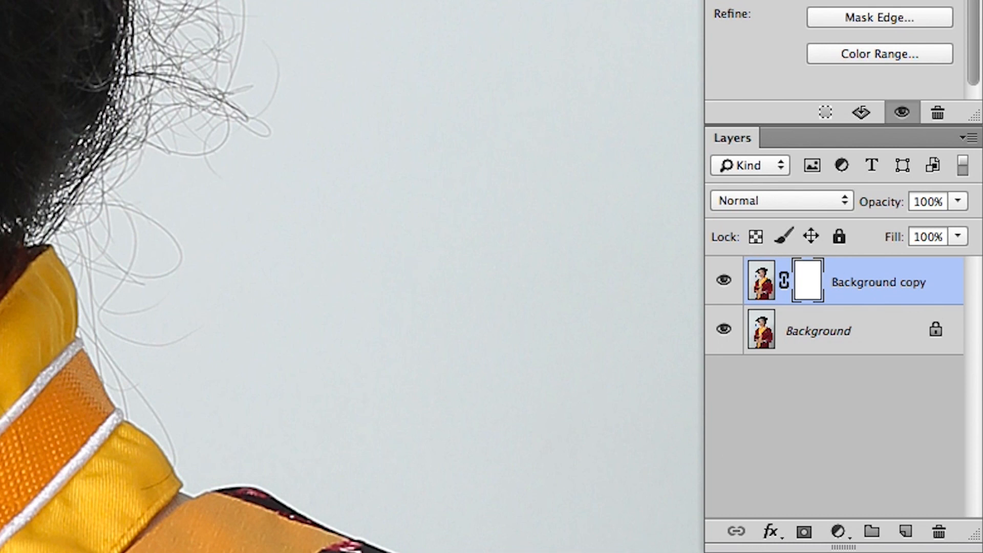
{"action": "scroll", "coordinate": [353, 276], "scroll_direction": "down", "scroll_amount": 1}
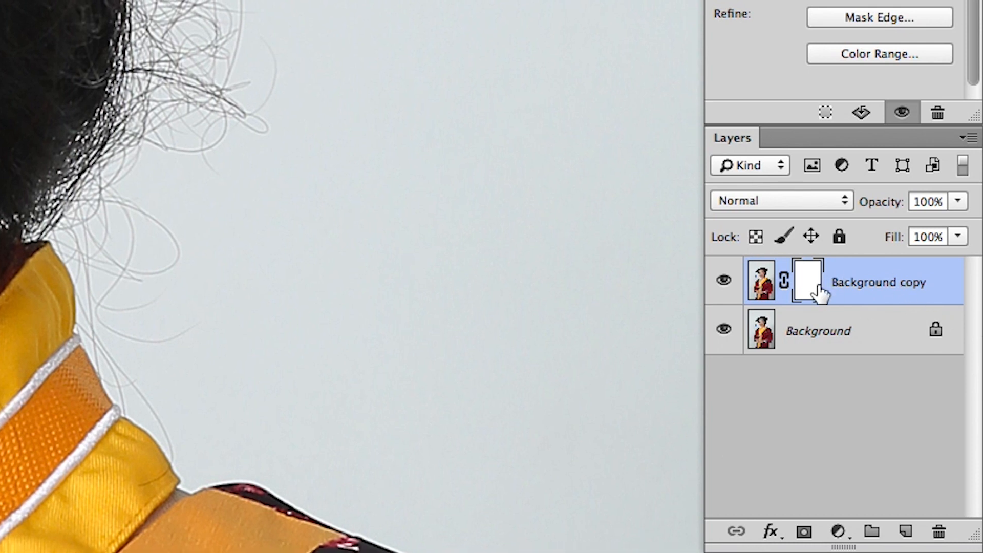
{"action": "key", "text": "super+i"}
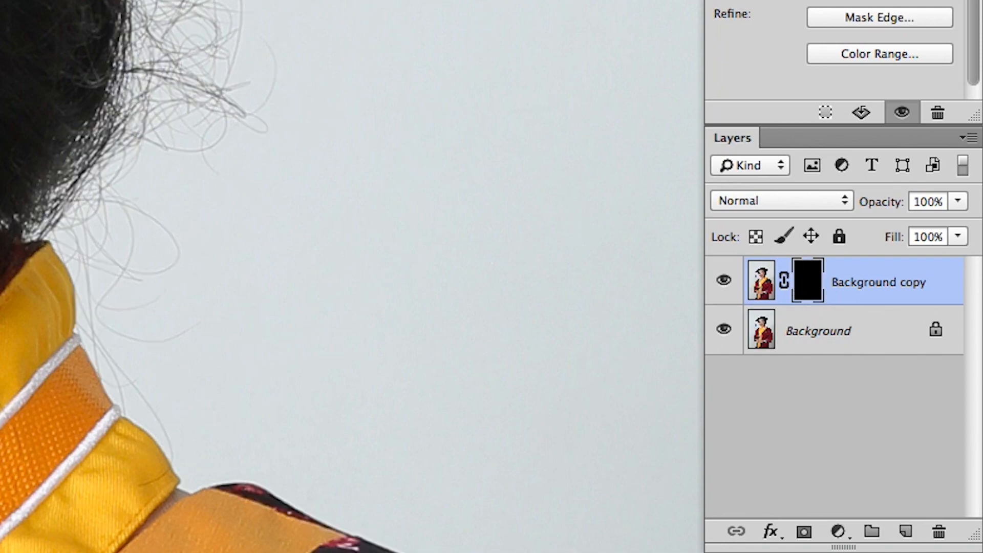
Reveal the sharpening on both eyes by painting the mask white at 100% opacity with a size 100 brush
{"action": "key", "text": "super+plus"}
{"action": "left_click_drag", "start_coordinate": [447, 203], "coordinate": [450, 207]}
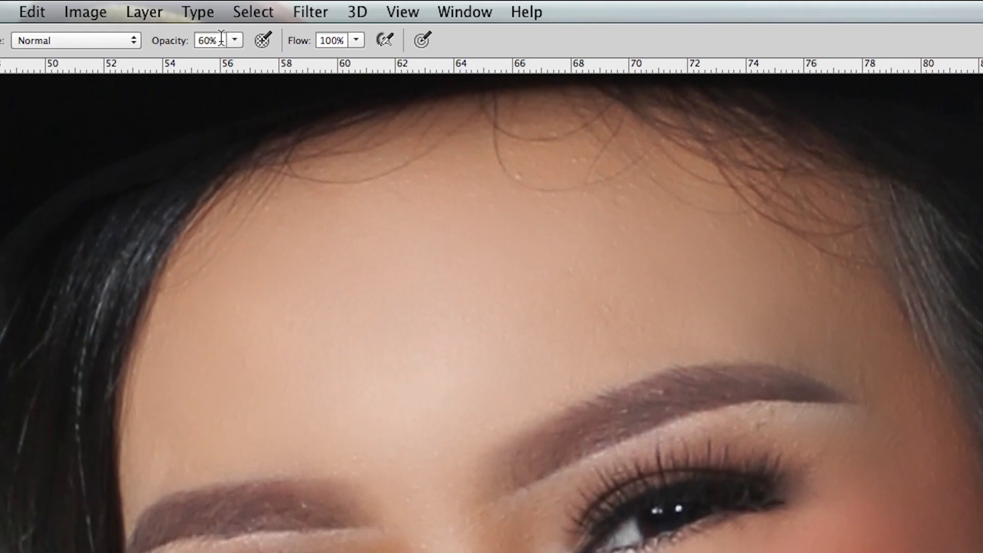
{"action": "left_click", "coordinate": [221, 40]}
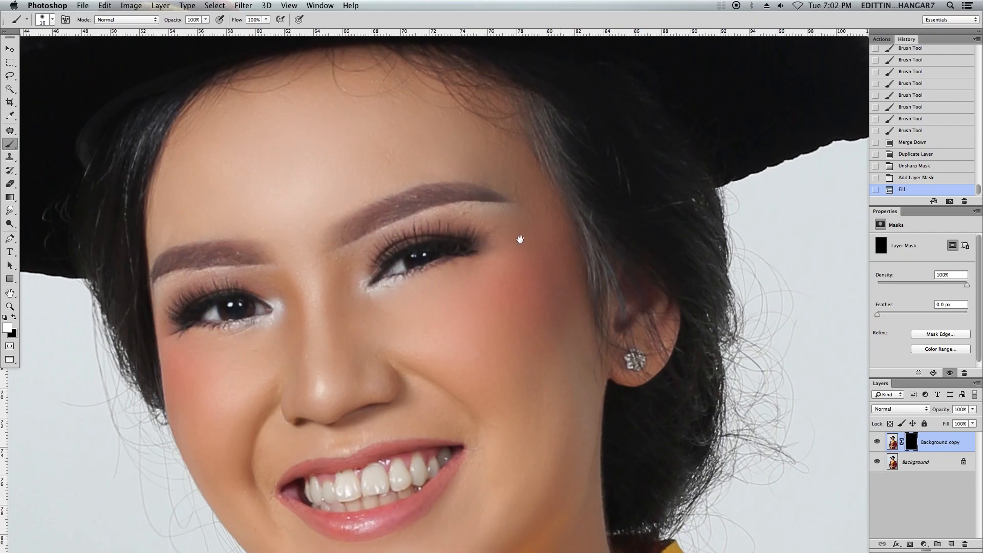
{"action": "left_click", "coordinate": [500, 278], "text": "super"}
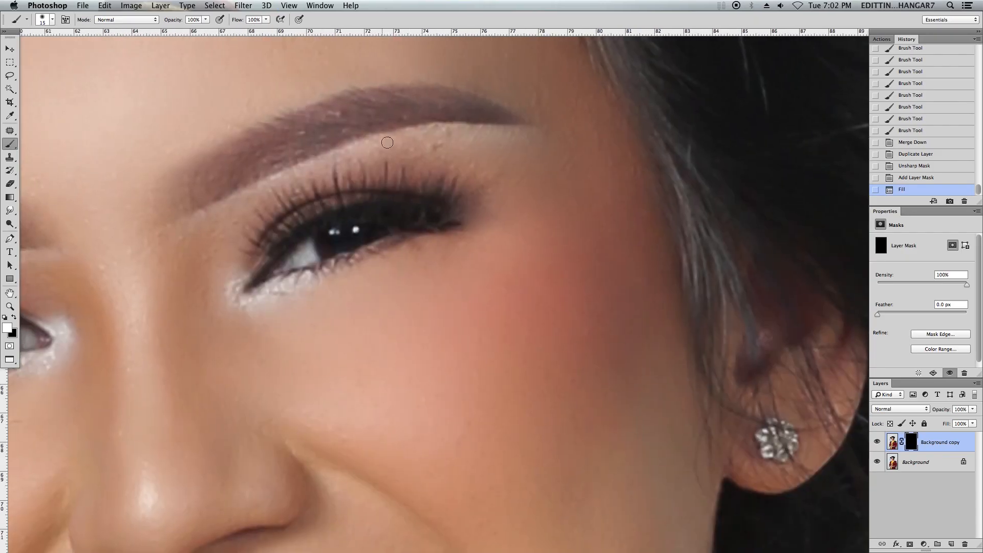
{"action": "key", "text": "bracketright"}
{"action": "key", "text": "bracketright"}
{"action": "key", "text": "bracketright"}
{"action": "key", "text": "bracketright"}
{"action": "key", "text": "bracketright"}
{"action": "key", "text": "bracketright"}
{"action": "key", "text": "bracketright"}
{"action": "key", "text": "bracketright"}
{"action": "mouse_move", "coordinate": [264, 255]}
{"action": "left_mouse_down"}
{"action": "mouse_move", "coordinate": [256, 251]}
{"action": "mouse_move", "coordinate": [379, 228]}
{"action": "mouse_move", "coordinate": [328, 246]}
{"action": "left_mouse_up"}
{"action": "left_click_drag", "start_coordinate": [230, 263], "coordinate": [552, 193]}
{"action": "mouse_move", "coordinate": [311, 248]}
{"action": "left_mouse_down"}
{"action": "mouse_move", "coordinate": [346, 255]}
{"action": "mouse_move", "coordinate": [216, 269]}
{"action": "mouse_move", "coordinate": [316, 251]}
{"action": "left_mouse_up"}
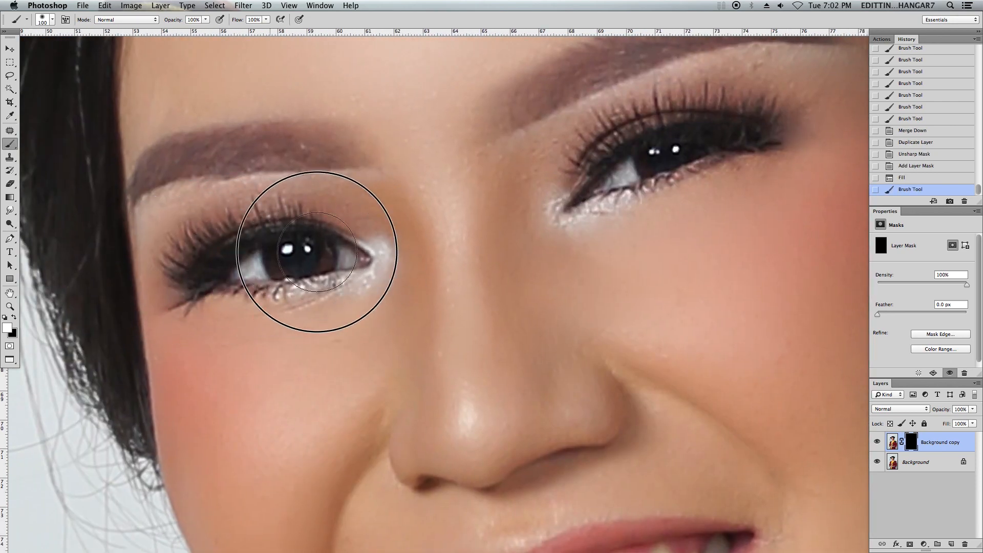
Paint the mask over the nose, lips and teeth to reveal the sharpening, enlarging the brush to 150 for the mouth
{"action": "key", "text": "super+minus"}
{"action": "left_click_drag", "start_coordinate": [492, 341], "coordinate": [400, 287]}
{"action": "left_click", "coordinate": [432, 321]}
{"action": "left_click_drag", "start_coordinate": [434, 348], "coordinate": [431, 334]}
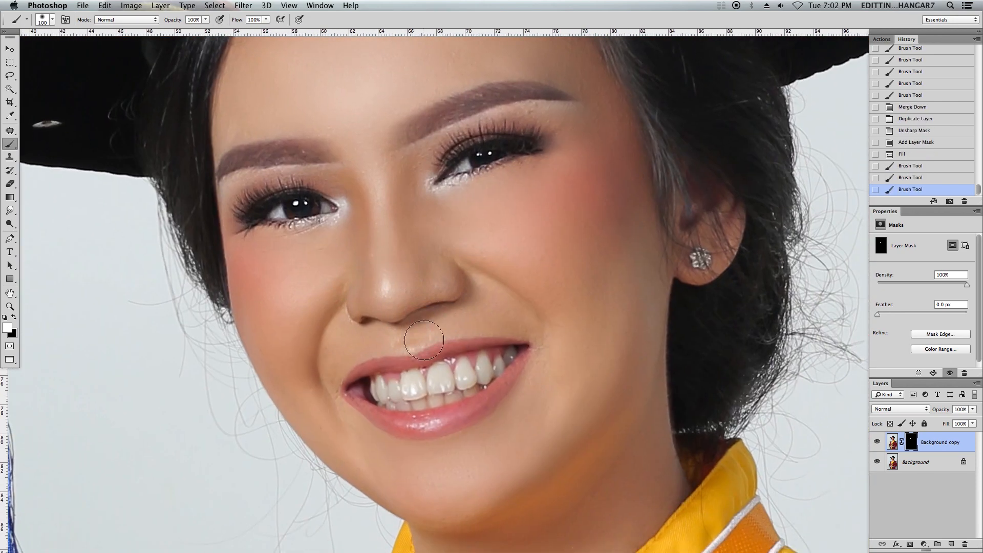
{"action": "key", "text": "bracketright"}
{"action": "key", "text": "bracketright"}
{"action": "mouse_move", "coordinate": [417, 375]}
{"action": "left_mouse_down"}
{"action": "mouse_move", "coordinate": [470, 386]}
{"action": "mouse_move", "coordinate": [494, 356]}
{"action": "left_mouse_up"}
{"action": "left_click_drag", "start_coordinate": [553, 335], "coordinate": [547, 340]}
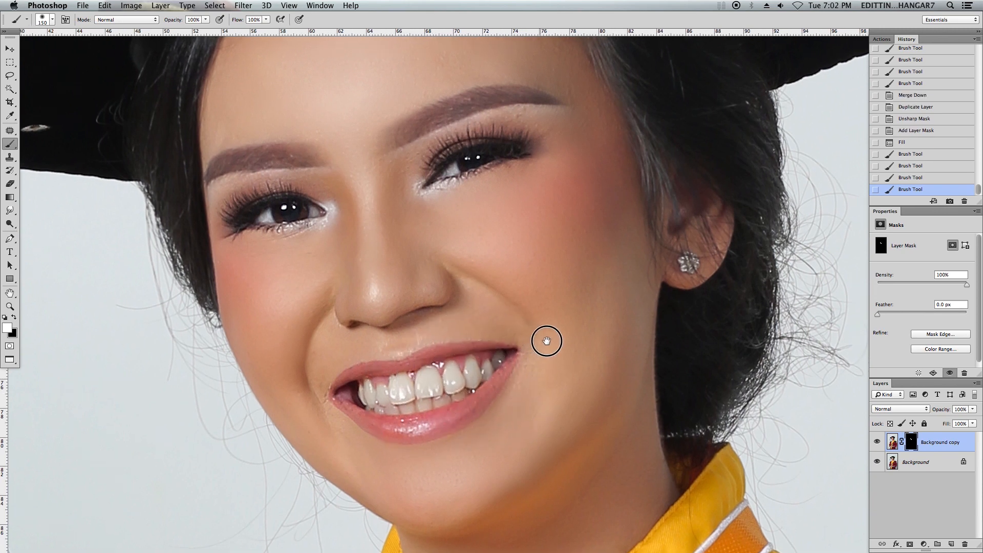
{"action": "key", "text": "super+minus"}
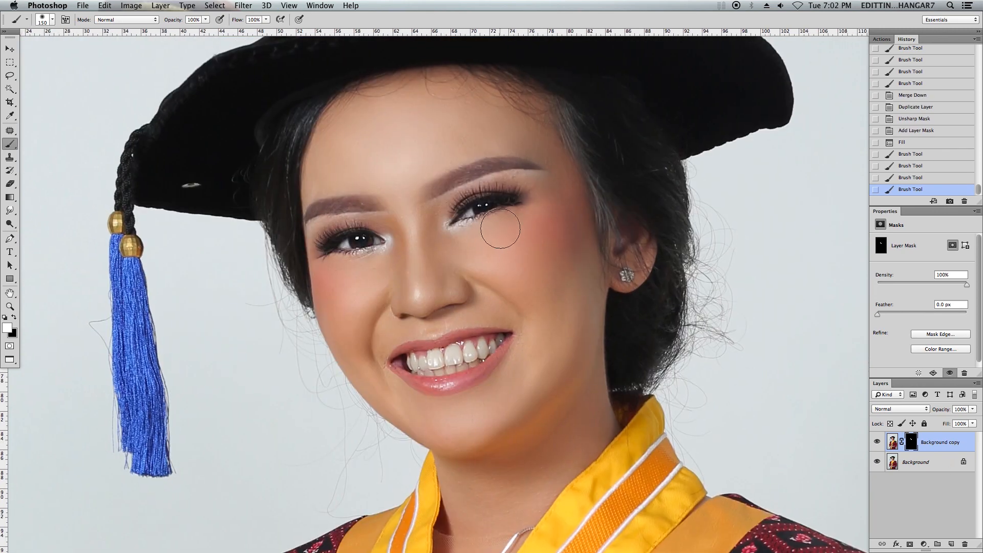
{"action": "mouse_move", "coordinate": [442, 303]}
{"action": "left_mouse_down"}
{"action": "mouse_move", "coordinate": [401, 309]}
{"action": "mouse_move", "coordinate": [409, 299]}
{"action": "left_mouse_up"}
{"action": "key", "text": "bracketright"}
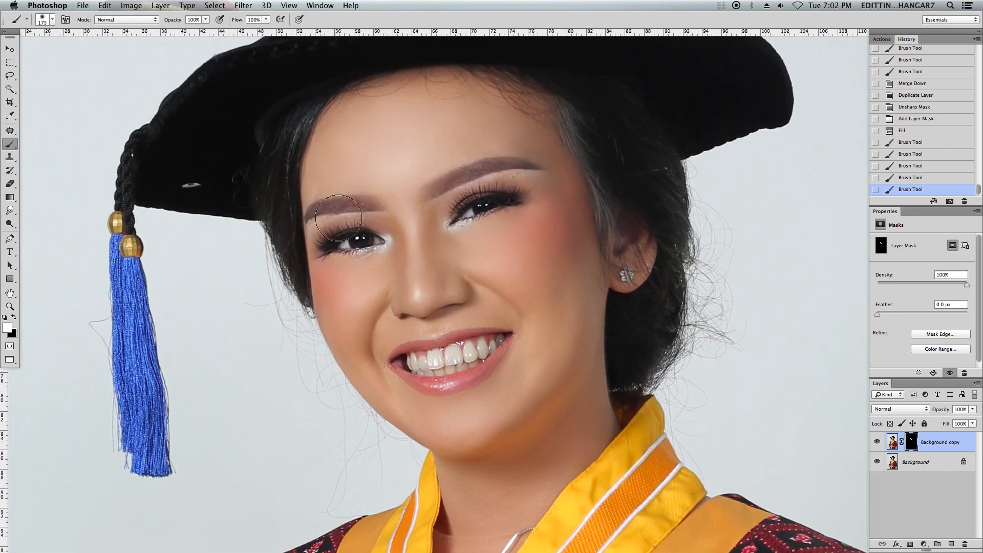
Compare the face with the masked sharpening layer hidden and shown
{"action": "left_click", "coordinate": [877, 442]}
{"action": "key", "text": "bracketleft"}
{"action": "key", "text": "bracketleft"}
{"action": "left_click", "coordinate": [878, 442]}
{"action": "left_click", "coordinate": [877, 441]}
Merge the visible layers into a single background
{"action": "left_click_drag", "start_coordinate": [658, 331], "coordinate": [611, 336]}
{"action": "key", "text": "super+minus"}
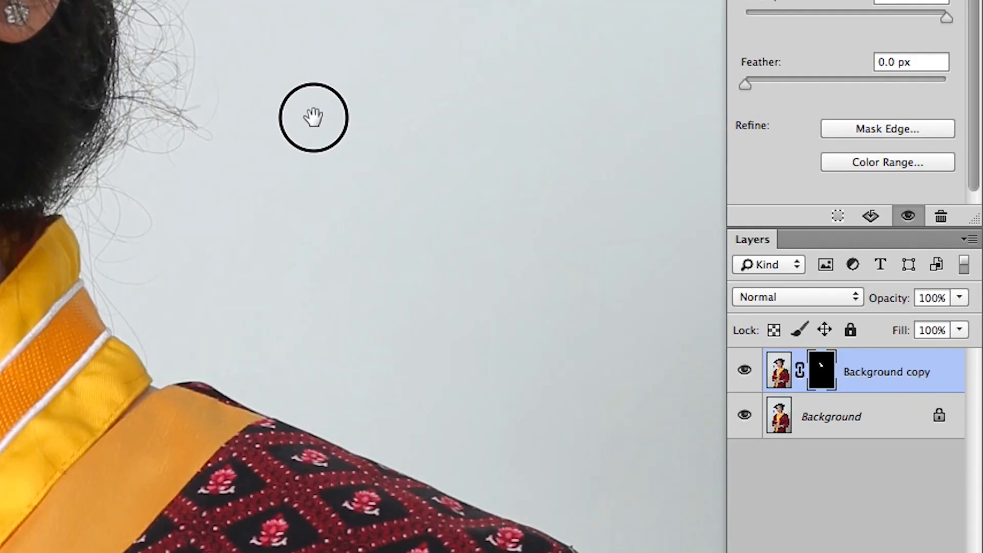
{"action": "key", "text": "Delete"}
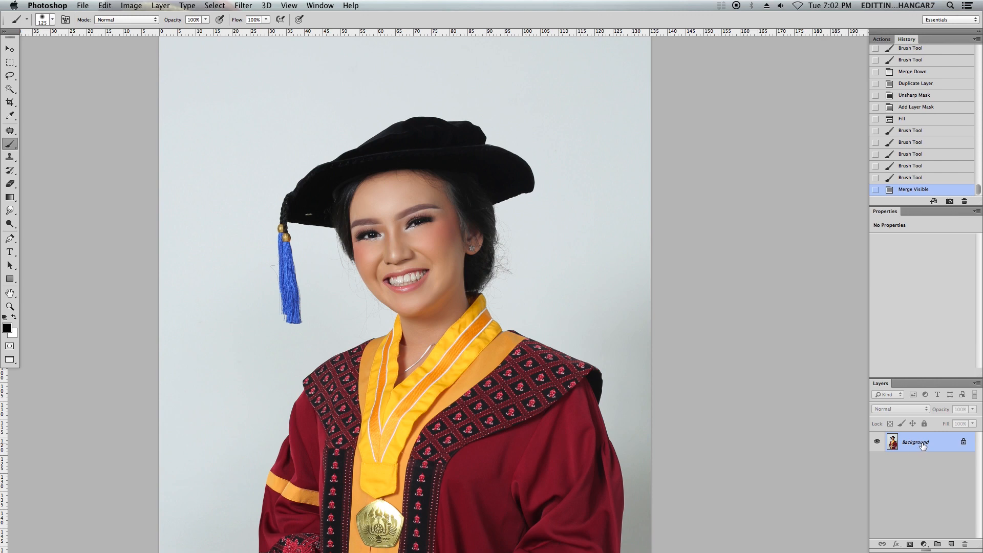
Duplicate the merged background layer and add a Levels adjustment layer above the copy
{"action": "left_click_drag", "start_coordinate": [923, 447], "coordinate": [951, 544]}
{"action": "key", "text": "super+plus"}
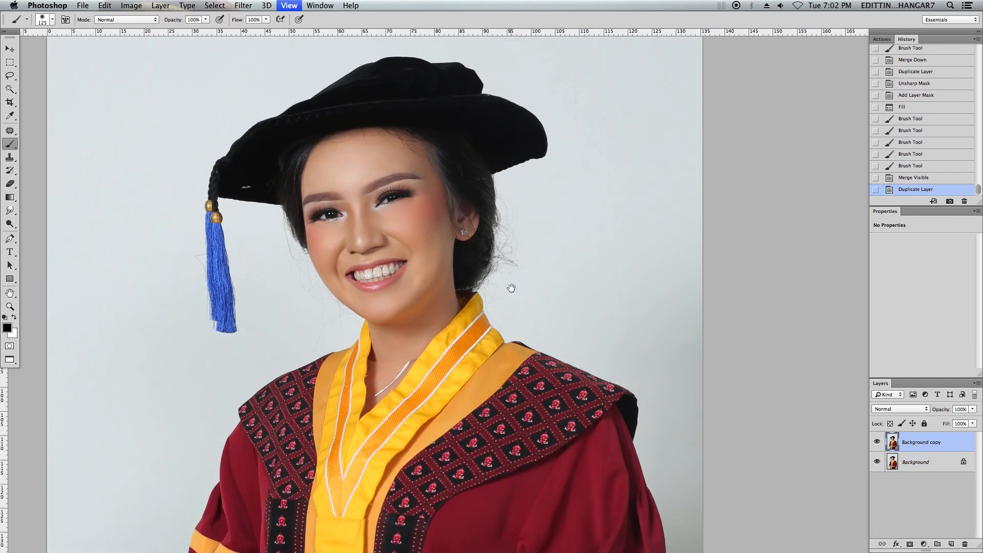
{"action": "left_click_drag", "start_coordinate": [514, 236], "coordinate": [537, 248]}
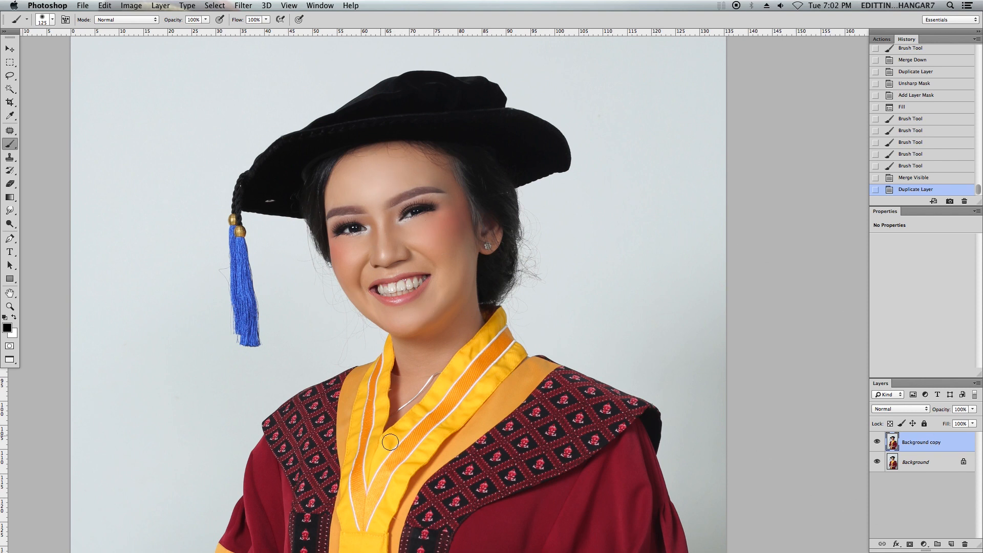
{"action": "left_click", "coordinate": [923, 544]}
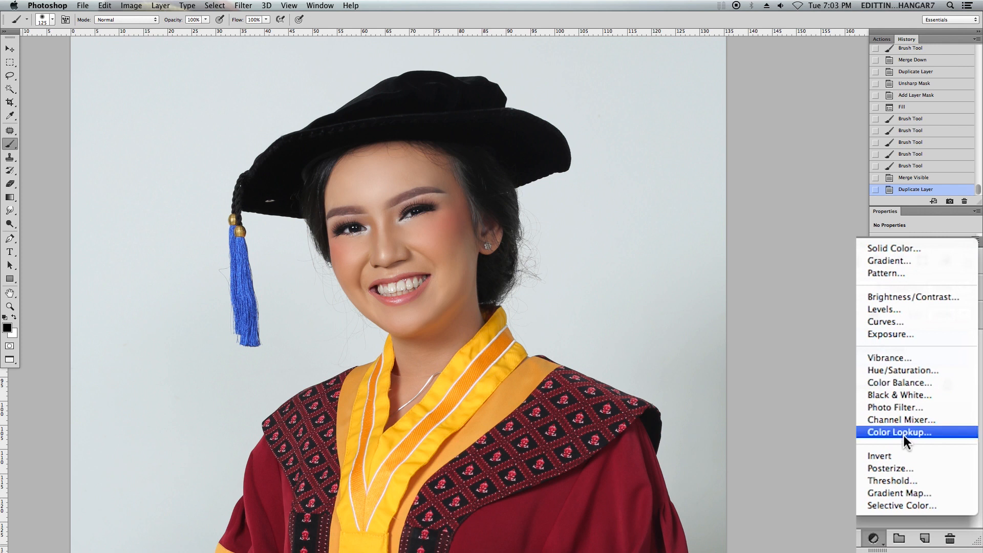
{"action": "left_click", "coordinate": [903, 310]}
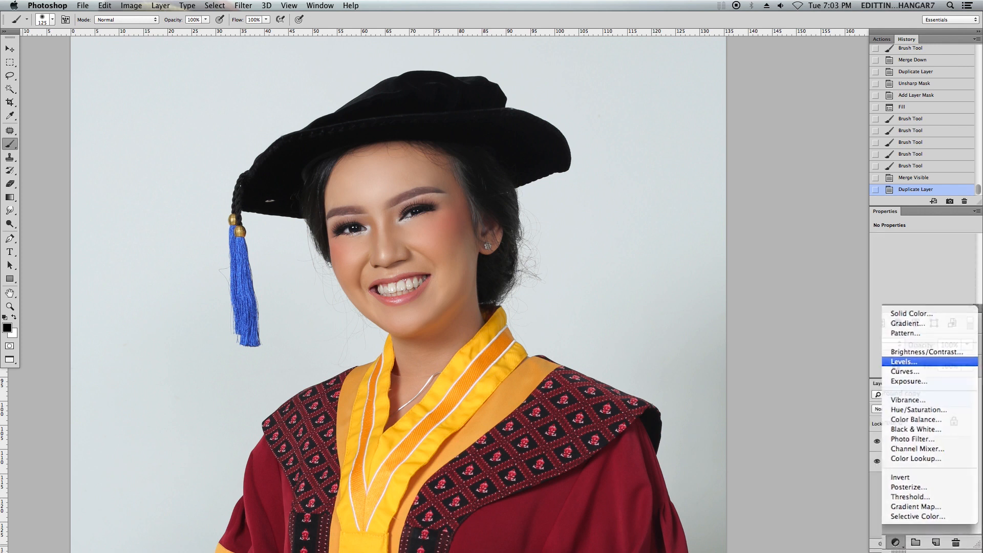
Brighten the portrait by setting the Levels midtone input to 1.41
{"action": "key", "text": "super+plus"}
{"action": "scroll", "coordinate": [553, 224], "scroll_direction": "left", "scroll_amount": 2}
{"action": "scroll", "coordinate": [553, 224], "scroll_direction": "up", "scroll_amount": 2}
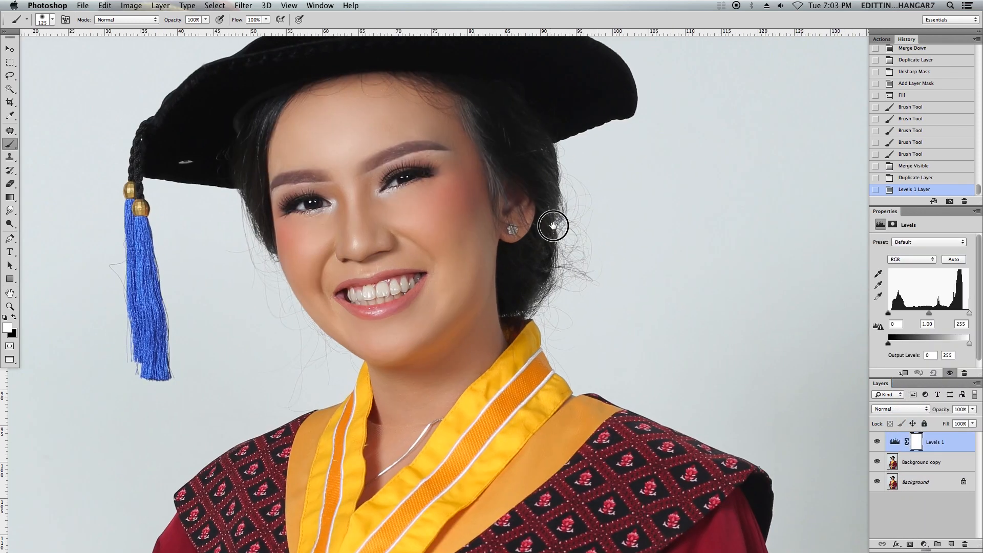
{"action": "left_click_drag", "start_coordinate": [929, 313], "coordinate": [922, 313]}
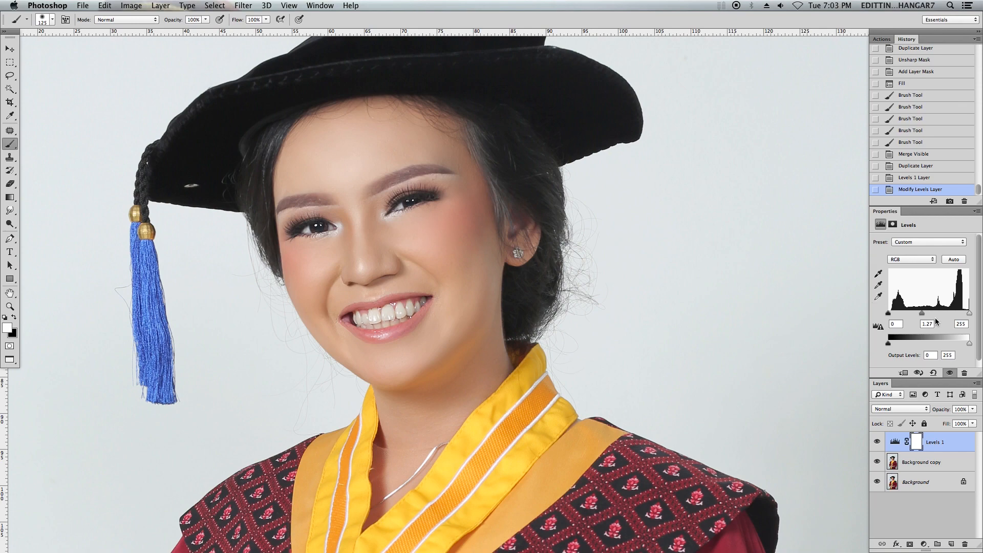
{"action": "left_click_drag", "start_coordinate": [922, 315], "coordinate": [846, 341]}
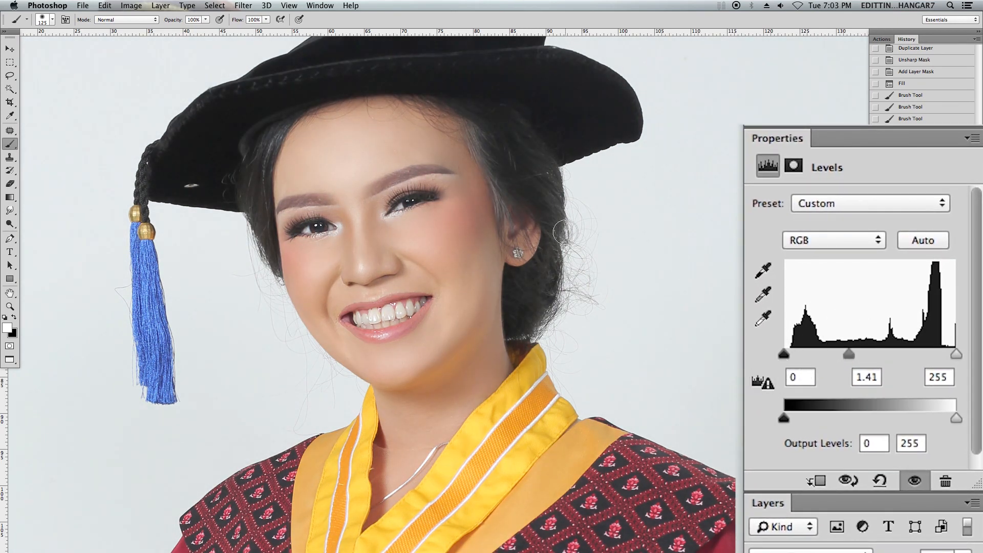
Increase the contrast by setting the Levels black input to 18 and the white input to 237
{"action": "left_click_drag", "start_coordinate": [532, 126], "coordinate": [530, 161]}
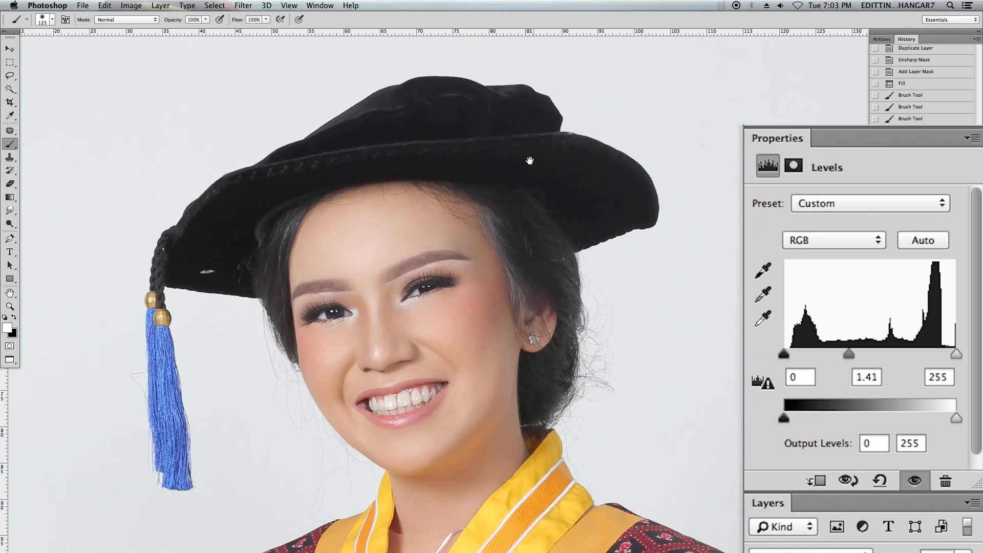
{"action": "left_click_drag", "start_coordinate": [630, 311], "coordinate": [508, 187]}
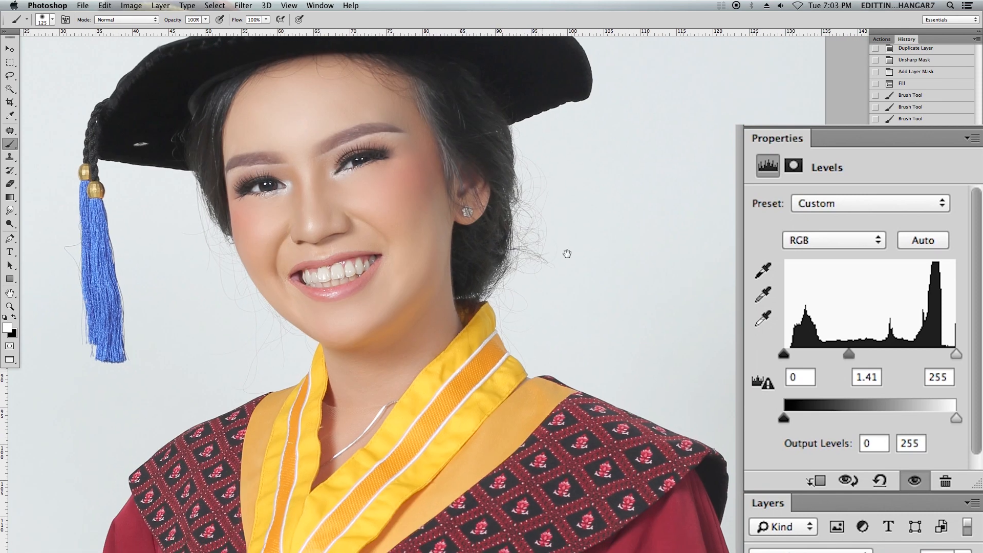
{"action": "left_click_drag", "start_coordinate": [567, 253], "coordinate": [593, 296]}
{"action": "left_click_drag", "start_coordinate": [787, 352], "coordinate": [794, 346]}
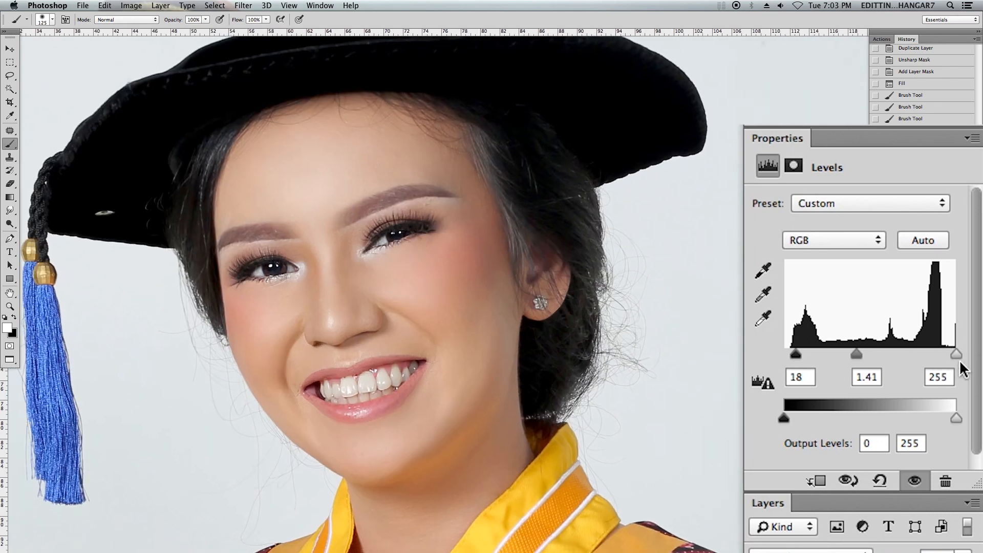
{"action": "left_click_drag", "start_coordinate": [955, 360], "coordinate": [944, 342]}
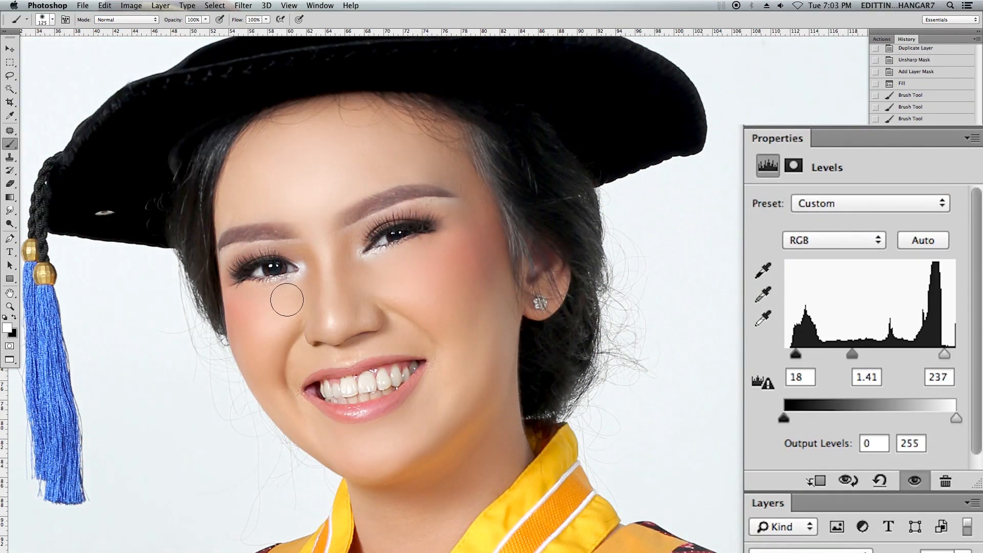
Compare the whole portrait with and without the Levels adjustment
{"action": "key", "text": "super+minus"}
{"action": "key", "text": "super+minus"}
{"action": "key", "text": "super+minus"}
{"action": "key", "text": "super+minus"}
{"action": "key", "text": "super+minus"}
{"action": "left_click_drag", "start_coordinate": [662, 360], "coordinate": [628, 367]}
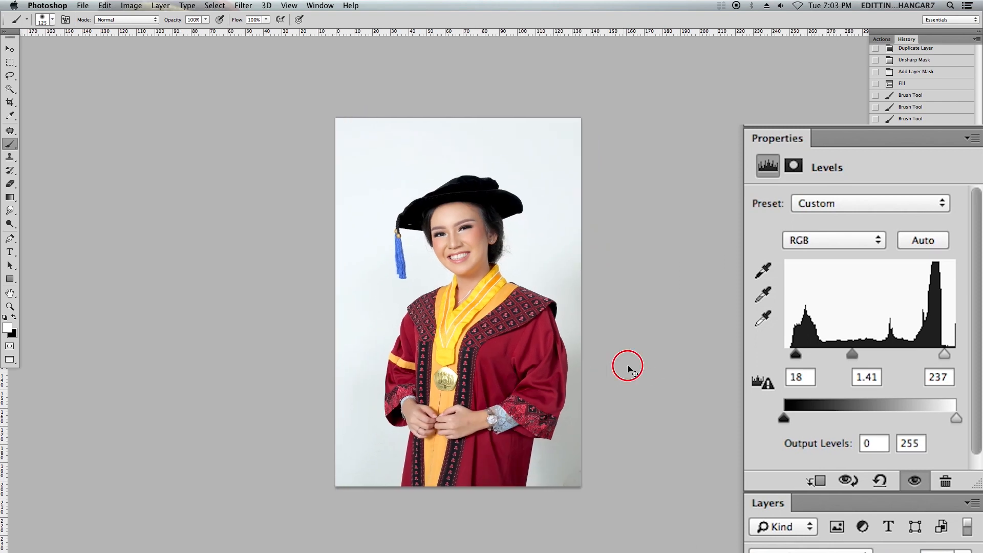
{"action": "key", "text": "super+plus"}
{"action": "left_click_drag", "start_coordinate": [674, 310], "coordinate": [675, 314]}
{"action": "left_click", "coordinate": [914, 481]}
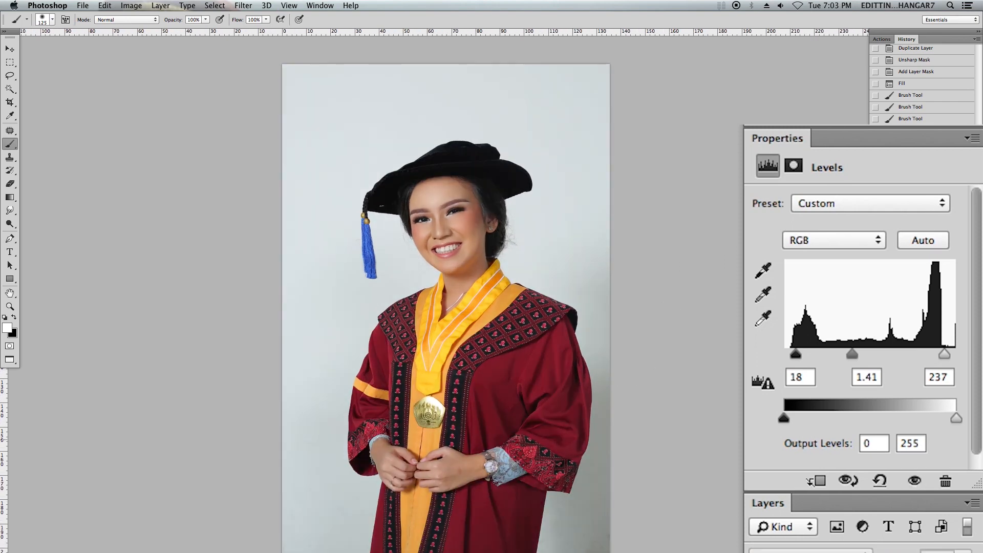
{"action": "left_click", "coordinate": [915, 480]}
Set the Levels midtone input to 1.15
{"action": "key", "text": "super+plus"}
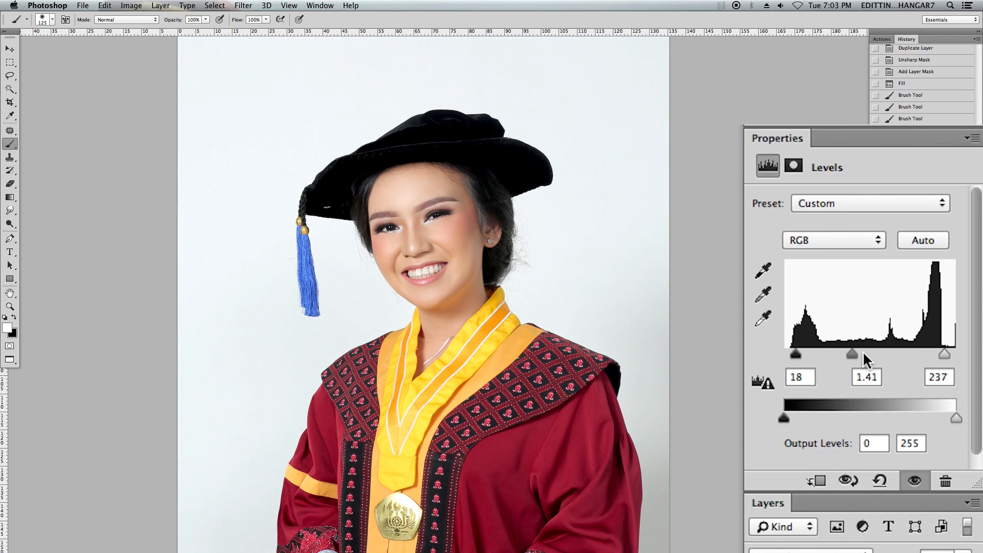
{"action": "left_click_drag", "start_coordinate": [849, 352], "coordinate": [886, 331]}
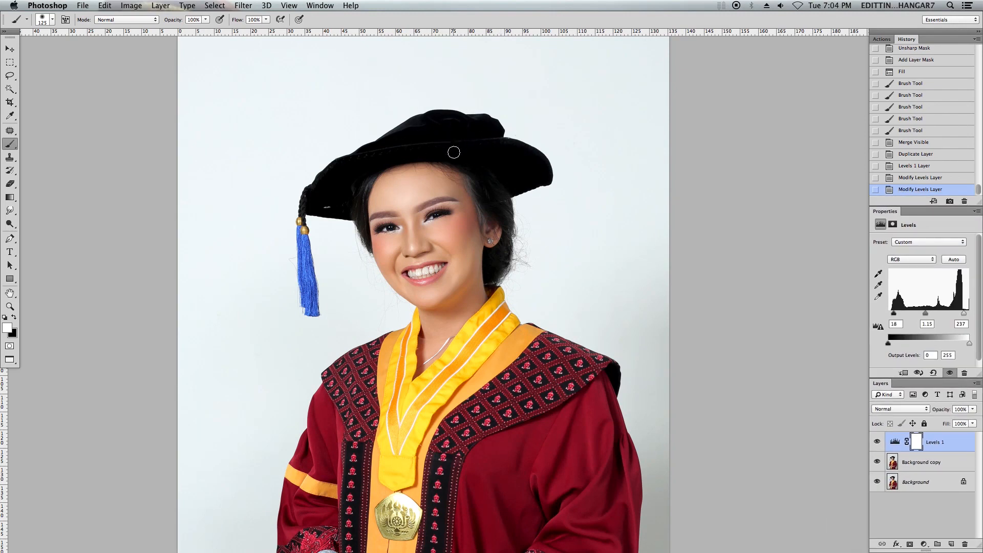
Add a Hue/Saturation adjustment layer above the Levels layer and set its master saturation to 15
{"action": "left_click", "coordinate": [926, 544]}
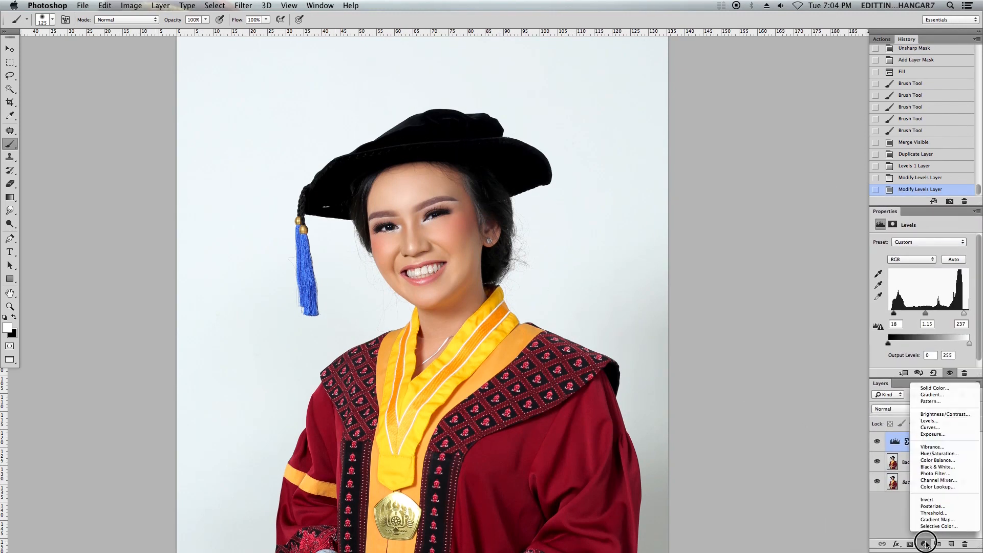
{"action": "left_click", "coordinate": [936, 453]}
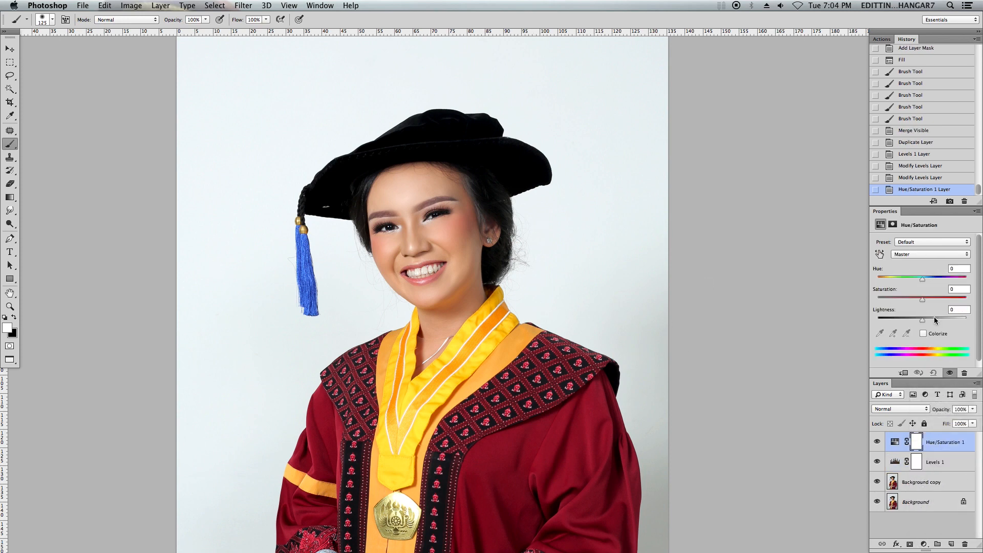
{"action": "left_click_drag", "start_coordinate": [929, 302], "coordinate": [935, 300]}
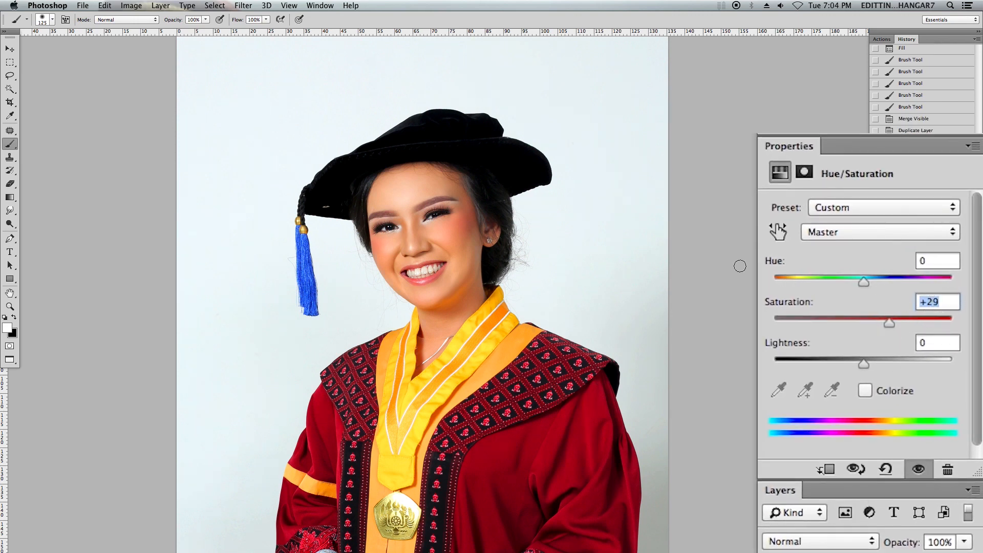
{"action": "type", "text": "15"}
{"action": "scroll", "coordinate": [727, 219], "scroll_direction": "right", "scroll_amount": 1}
{"action": "key", "text": "Return"}
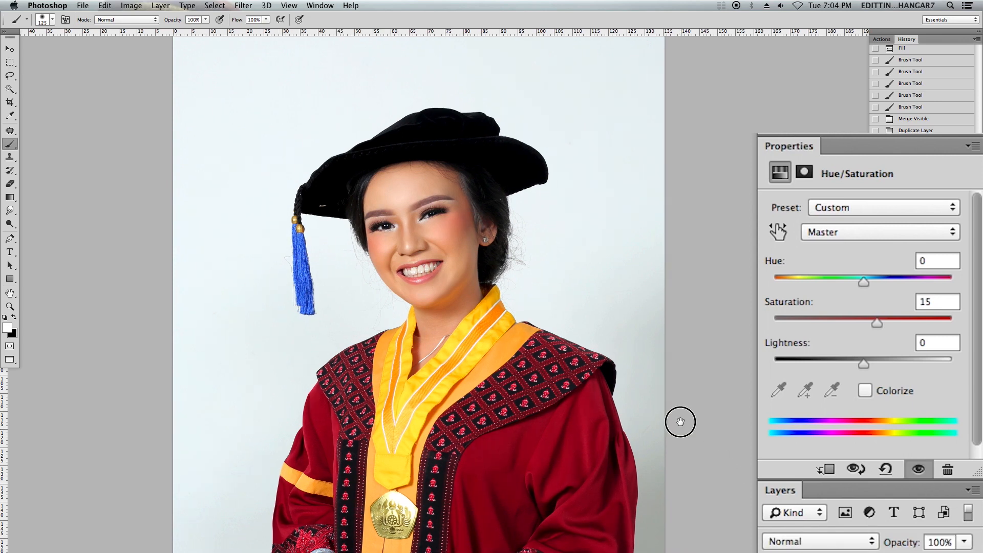
{"action": "left_click_drag", "start_coordinate": [677, 420], "coordinate": [679, 270]}
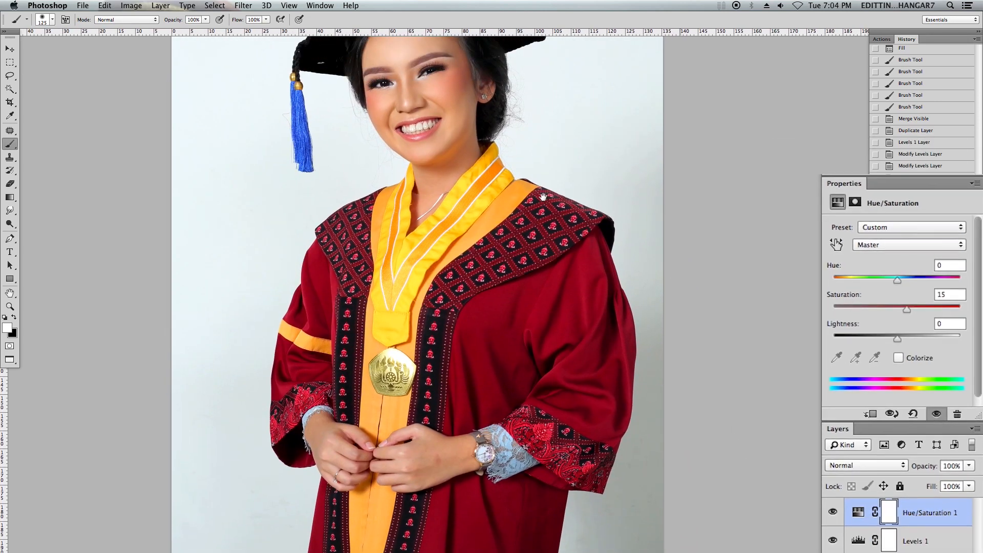
{"action": "left_click_drag", "start_coordinate": [543, 194], "coordinate": [537, 373]}
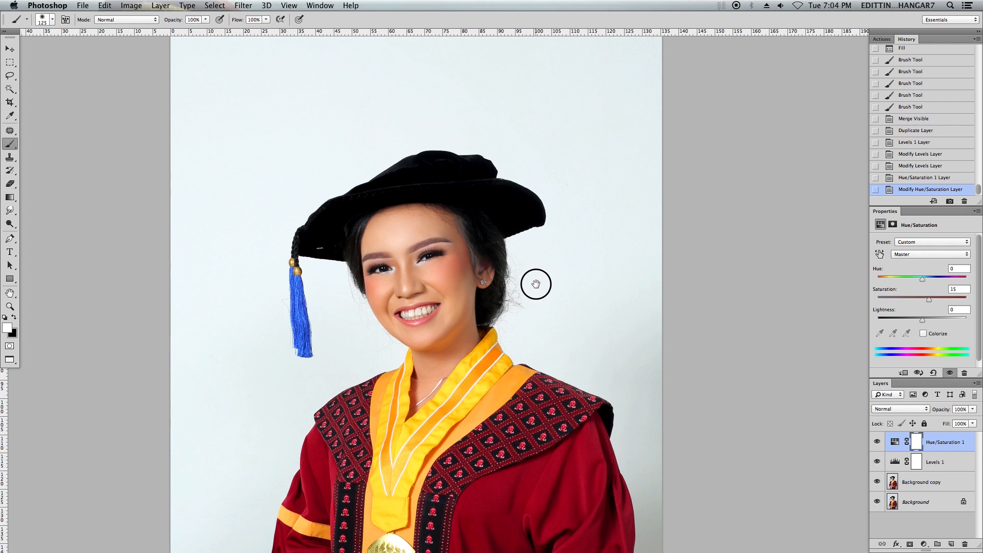
Add a Curves adjustment layer with a brightening point at input 147, output 167 and a shadow point at input 63, output 65
{"action": "left_click", "coordinate": [926, 545]}
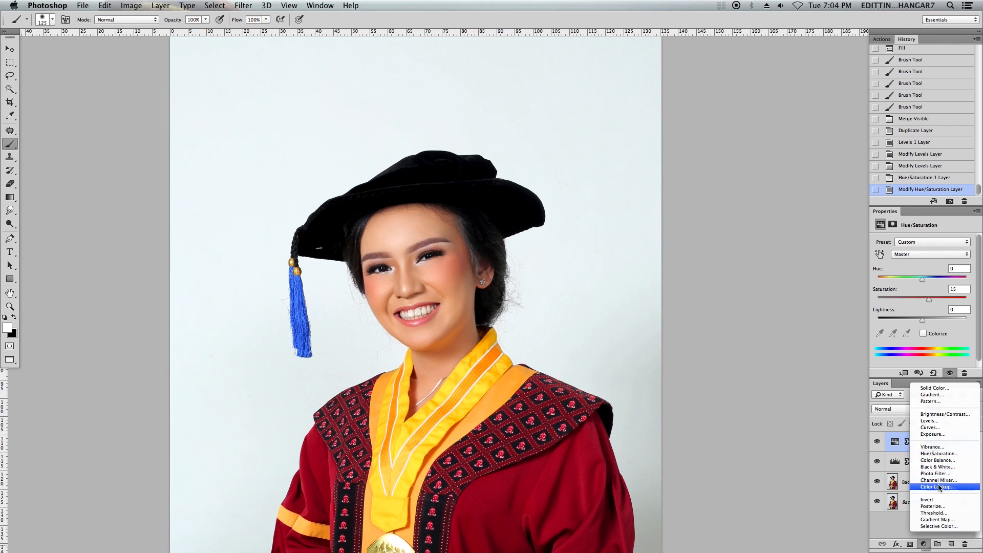
{"action": "left_click", "coordinate": [937, 428]}
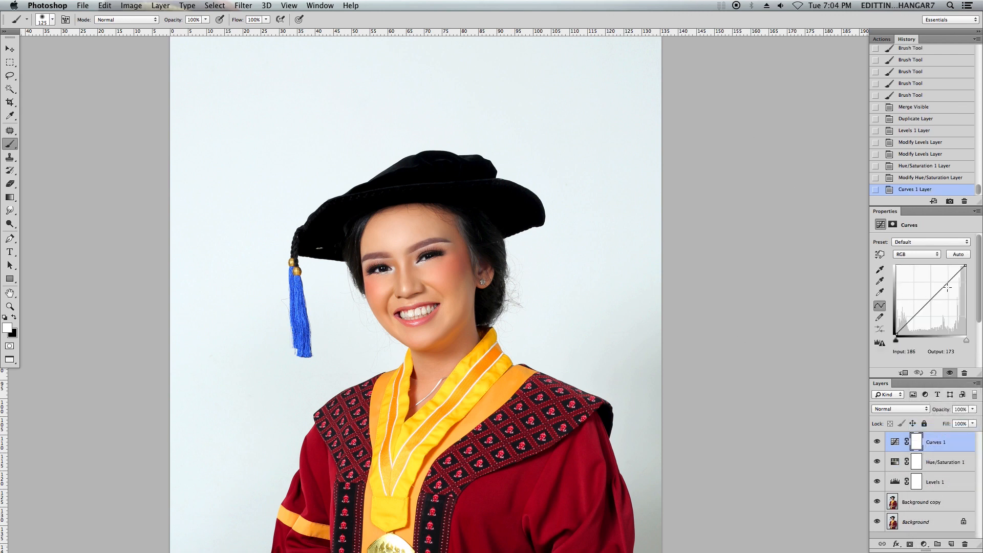
{"action": "left_click_drag", "start_coordinate": [947, 288], "coordinate": [884, 314]}
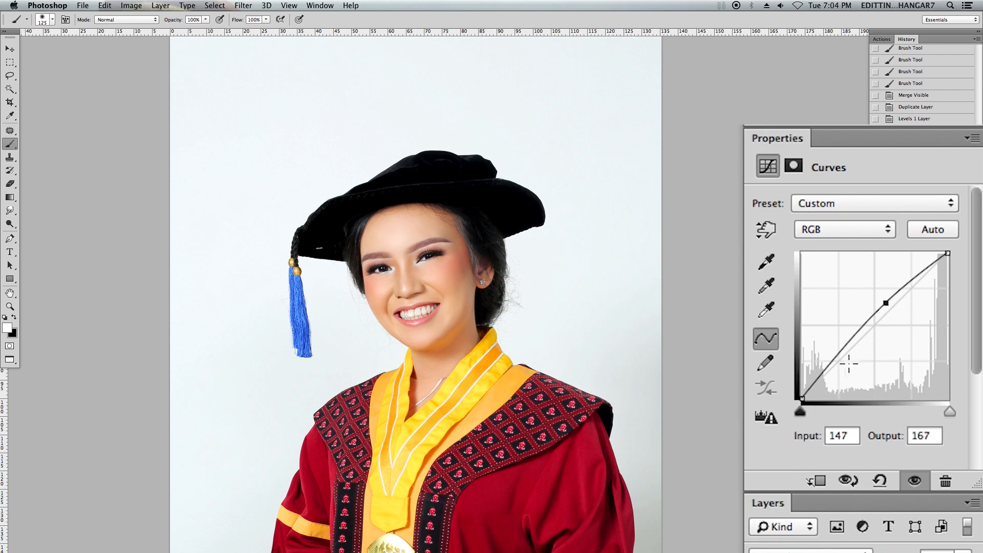
{"action": "left_click_drag", "start_coordinate": [835, 360], "coordinate": [827, 364]}
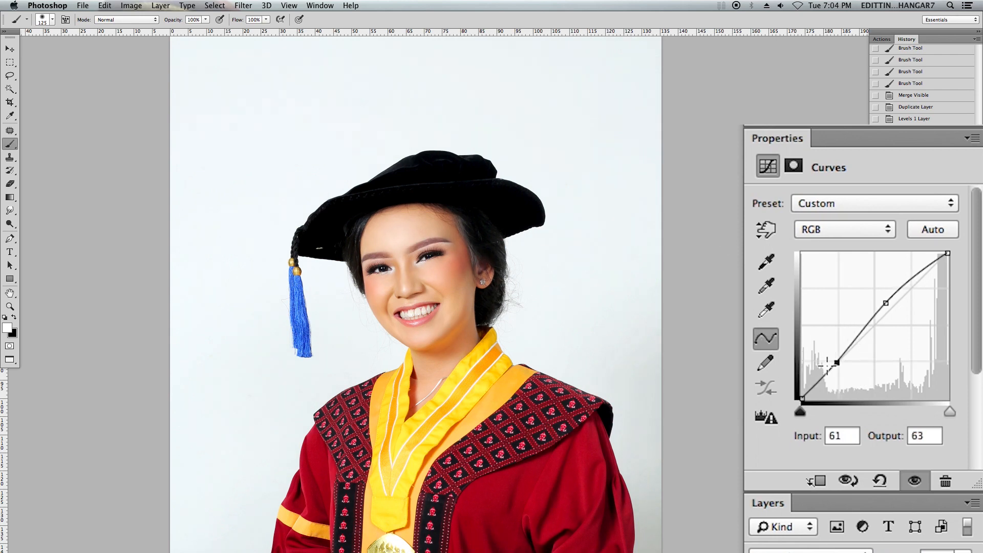
Soften the curve by lowering the upper point's output to about 157 and moving the shadow point to input 55, output 50
{"action": "key", "text": "super+minus"}
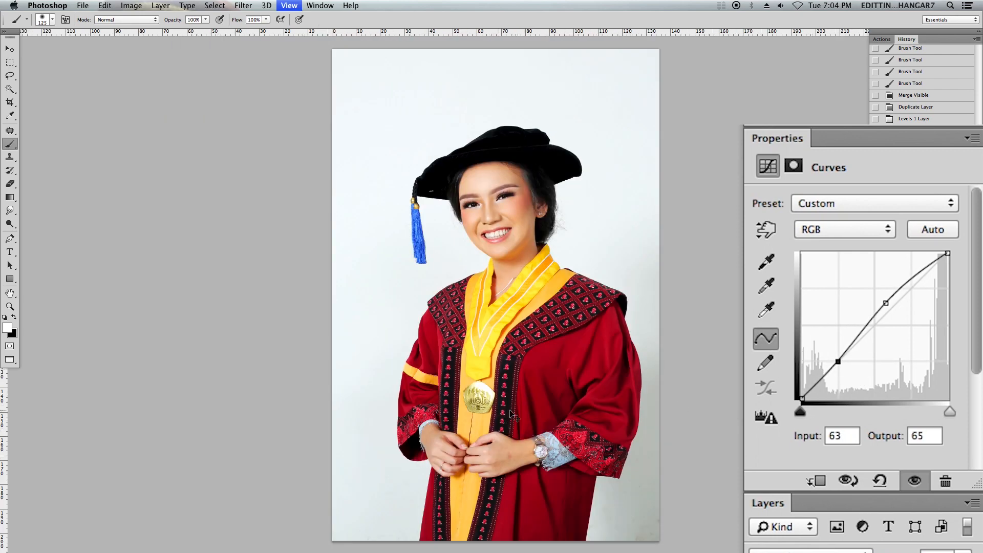
{"action": "key", "text": "super+equal"}
{"action": "key", "text": "super+equal"}
{"action": "left_click_drag", "start_coordinate": [590, 206], "coordinate": [587, 283]}
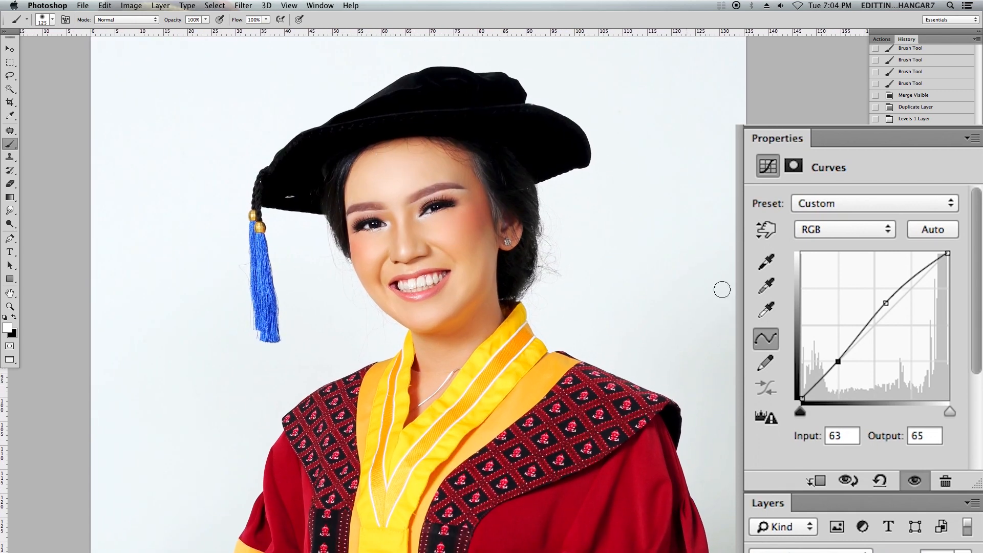
{"action": "left_click_drag", "start_coordinate": [882, 302], "coordinate": [885, 308]}
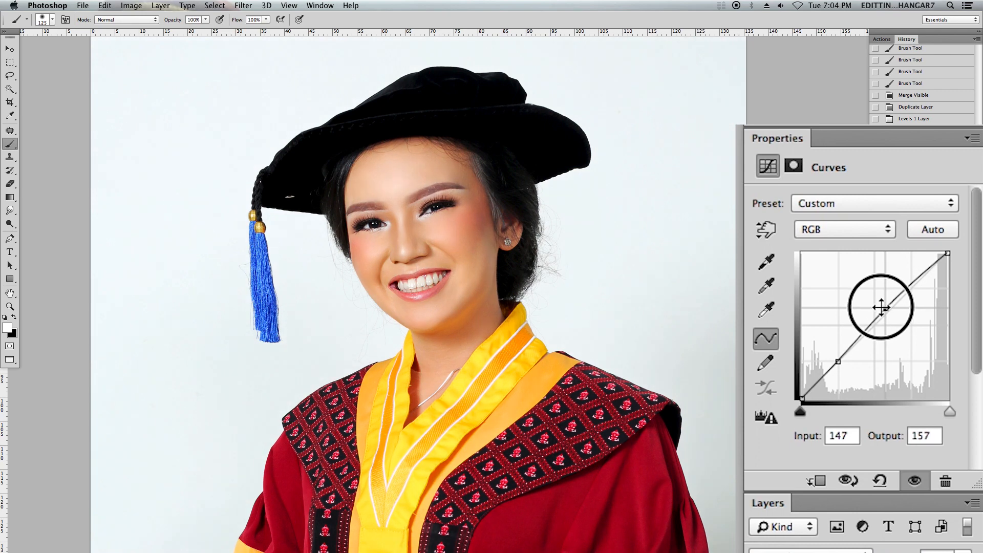
{"action": "mouse_move", "coordinate": [841, 358]}
{"action": "left_mouse_down"}
{"action": "mouse_move", "coordinate": [850, 398]}
{"action": "mouse_move", "coordinate": [838, 397]}
{"action": "mouse_move", "coordinate": [834, 370]}
{"action": "left_mouse_up"}
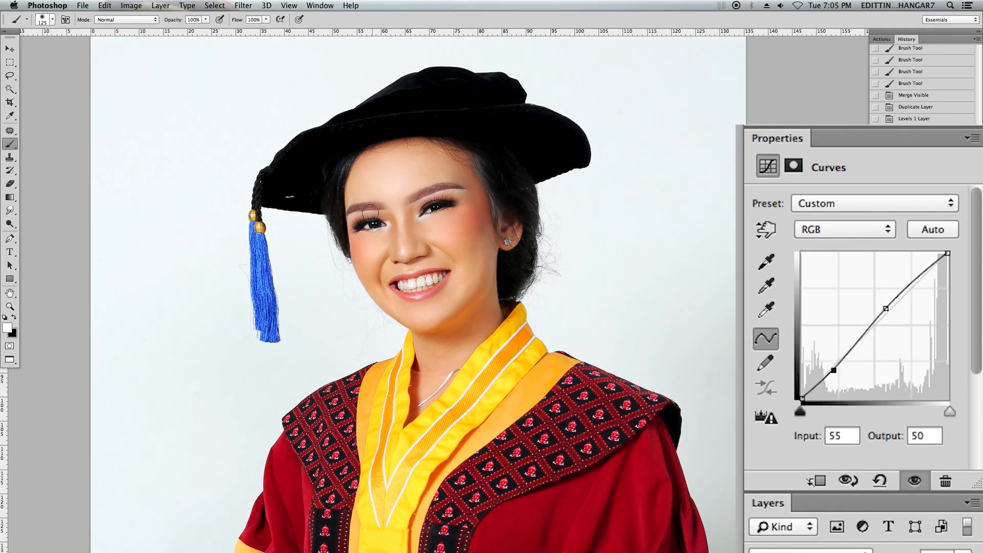
Examine the full portrait and the face, and compare them with and without the Curves adjustment
{"action": "key", "text": "super+minus"}
{"action": "key", "text": "super+minus"}
{"action": "left_click_drag", "start_coordinate": [651, 389], "coordinate": [636, 393]}
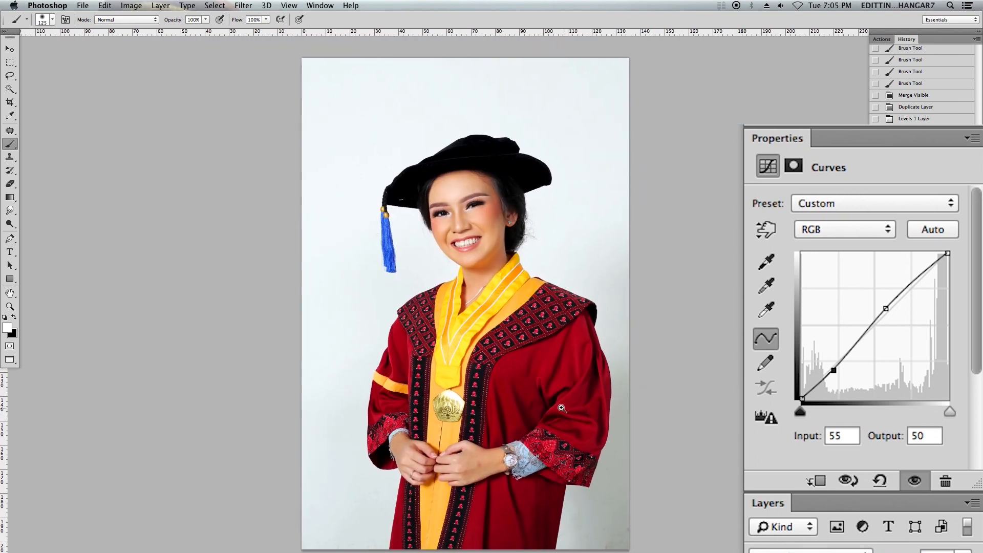
{"action": "key", "text": "super+plus"}
{"action": "key", "text": "super+plus"}
{"action": "left_click_drag", "start_coordinate": [528, 196], "coordinate": [520, 324]}
{"action": "key", "text": "super+plus"}
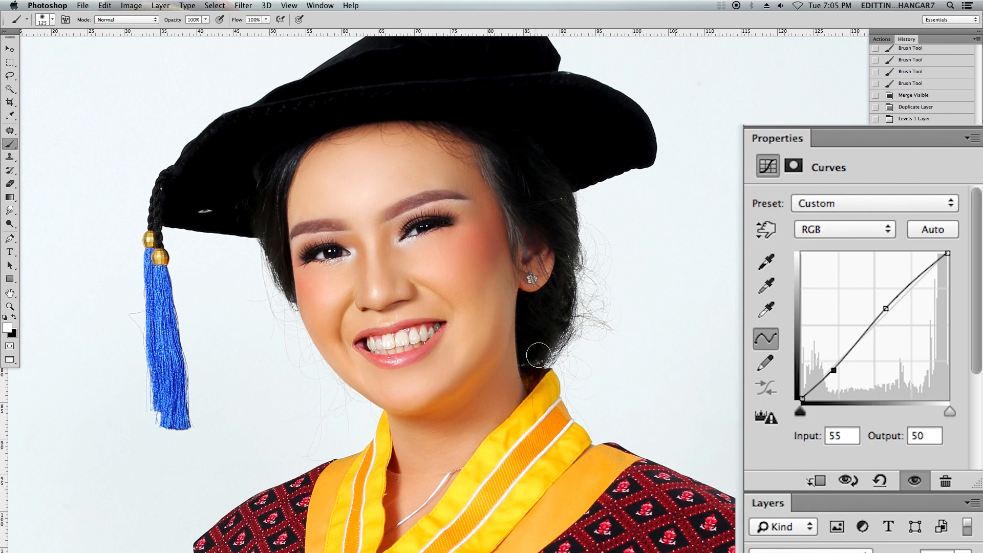
{"action": "left_click_drag", "start_coordinate": [557, 342], "coordinate": [551, 351]}
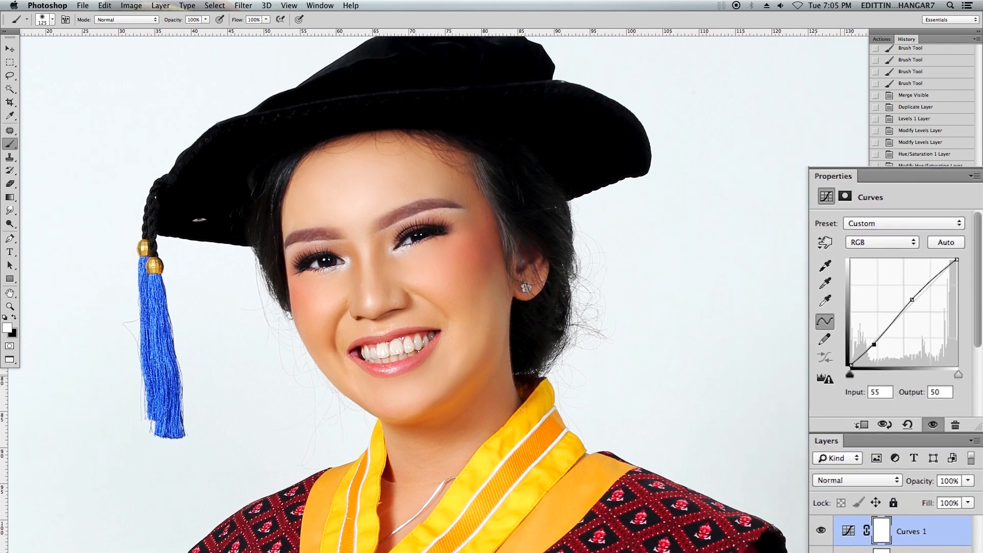
{"action": "left_click", "coordinate": [876, 441]}
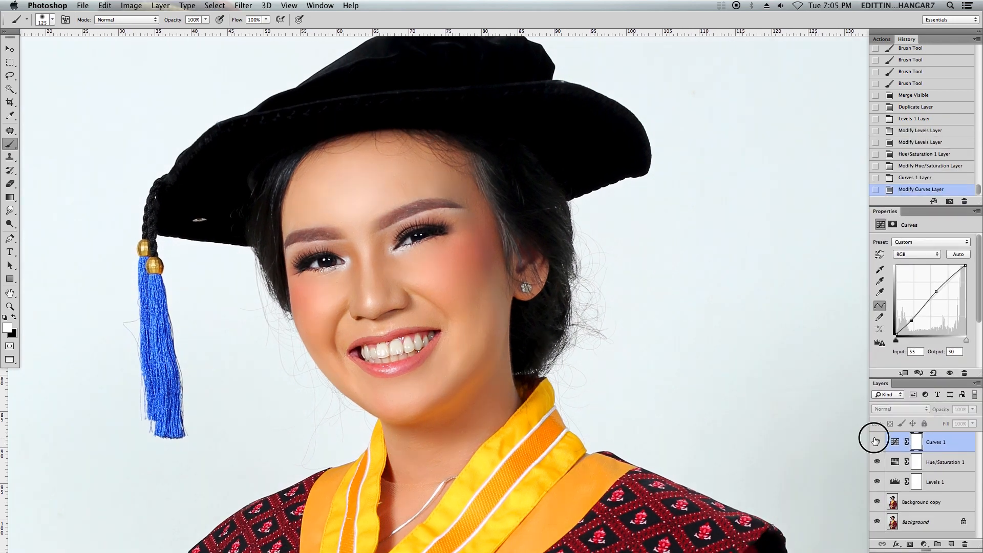
{"action": "left_click", "coordinate": [876, 441]}
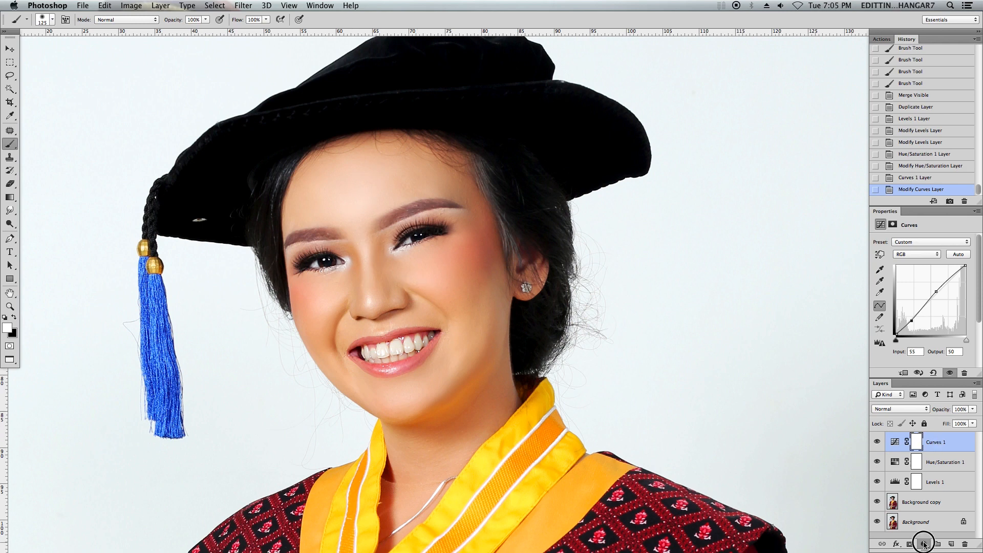
Add a Color Balance adjustment layer and set the midtones' yellow-blue balance to +5
{"action": "left_click", "coordinate": [923, 545]}
{"action": "left_click", "coordinate": [922, 462]}
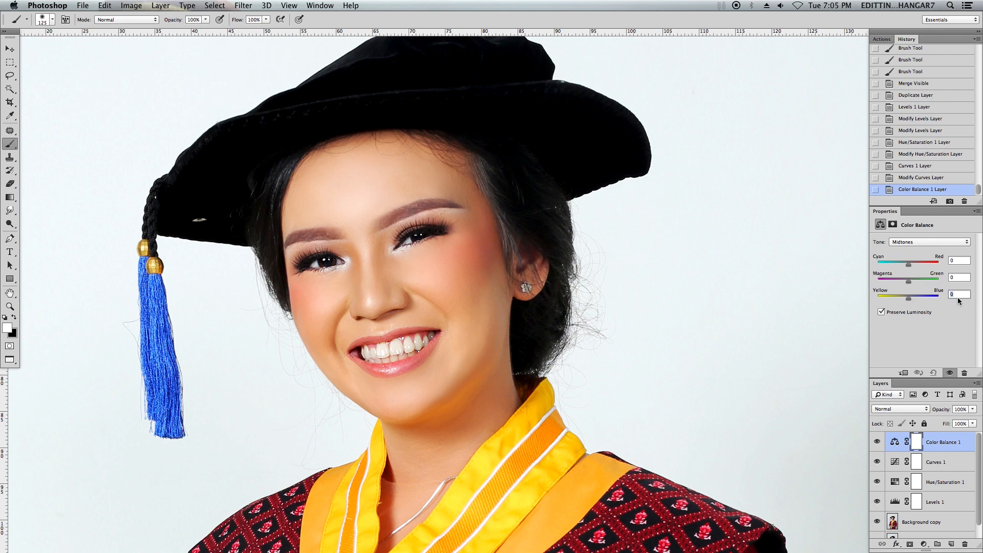
{"action": "key", "text": "Up"}
{"action": "key", "text": "Up"}
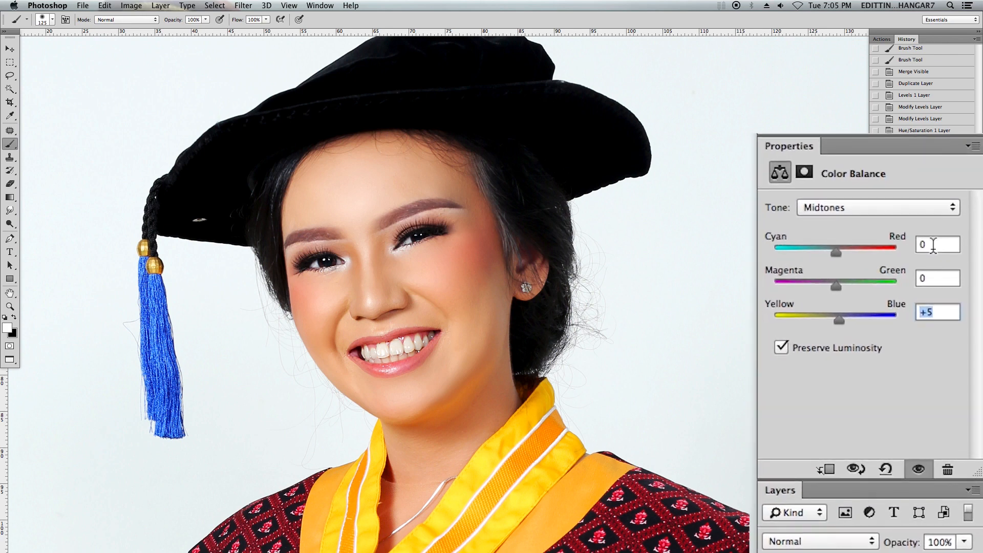
Set the midtones' cyan-red balance to -4 in the Color Balance layer
{"action": "double_click", "coordinate": [960, 259]}
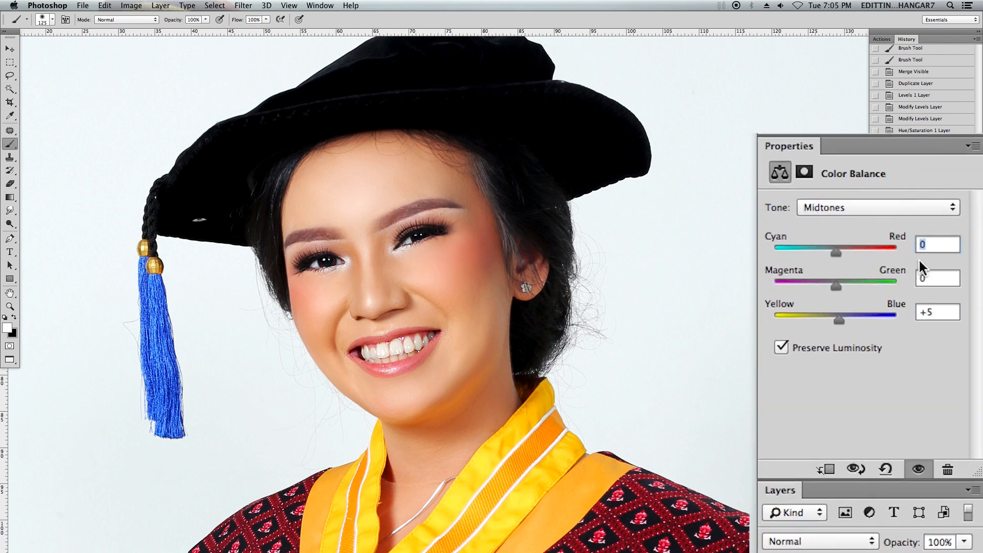
{"action": "key", "text": "Down"}
{"action": "key", "text": "Down"}
{"action": "key", "text": "Down"}
{"action": "key", "text": "Down"}
{"action": "left_click_drag", "start_coordinate": [726, 394], "coordinate": [724, 394]}
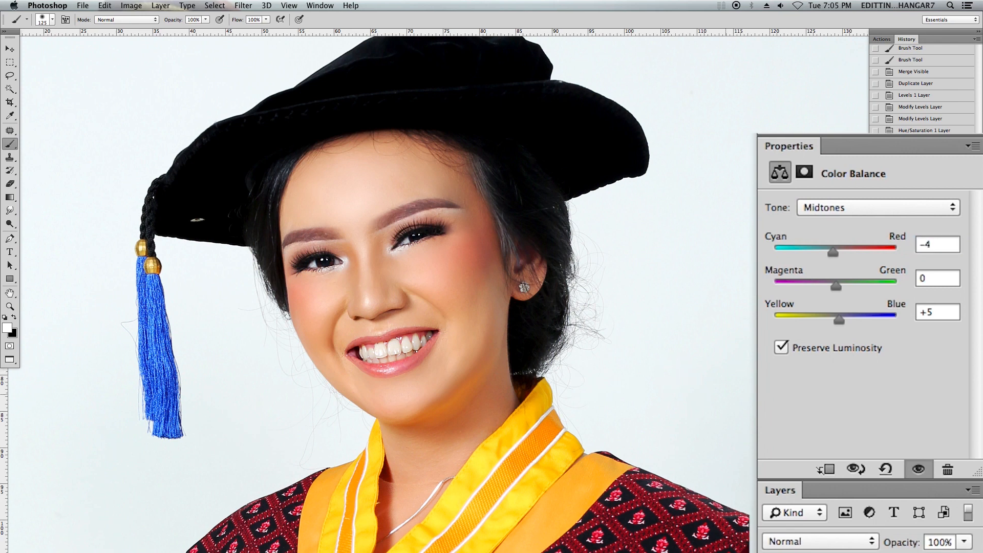
{"action": "key", "text": "super+minus"}
{"action": "key", "text": "super+minus"}
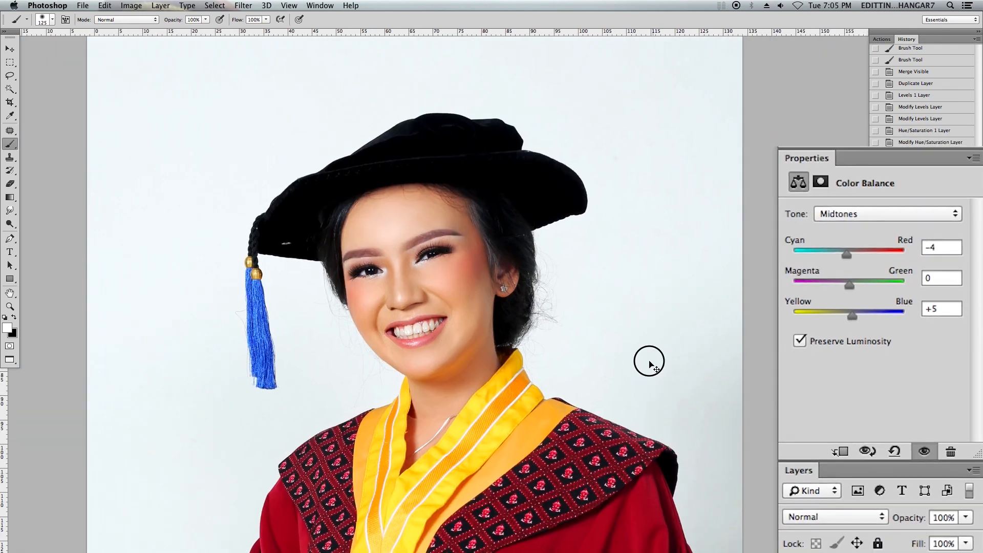
{"action": "key", "text": "super+minus"}
{"action": "left_click_drag", "start_coordinate": [698, 361], "coordinate": [676, 365]}
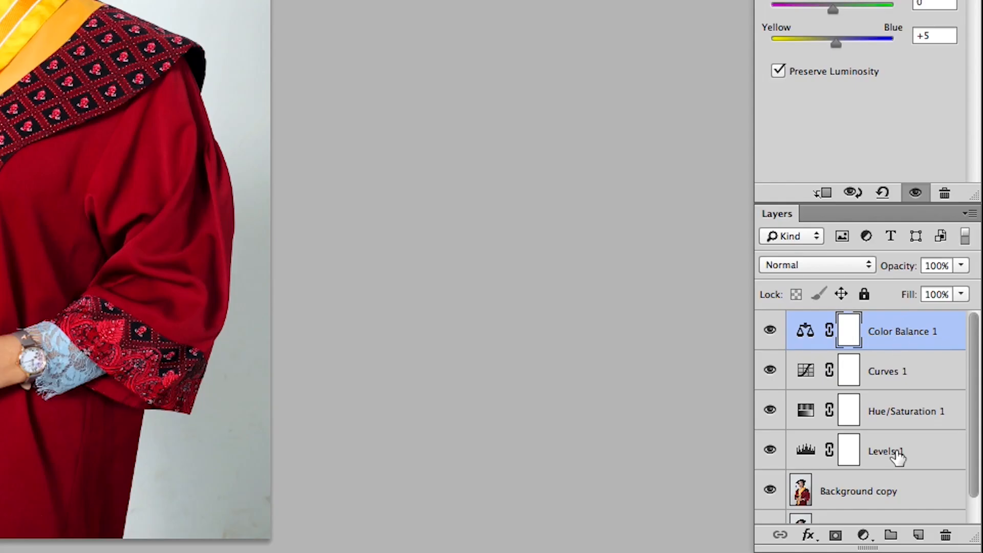
Group the Color Balance, Curves, Hue/Saturation and Levels adjustment layers, keeping the default group settings
{"action": "left_click", "coordinate": [949, 503], "text": "shift"}
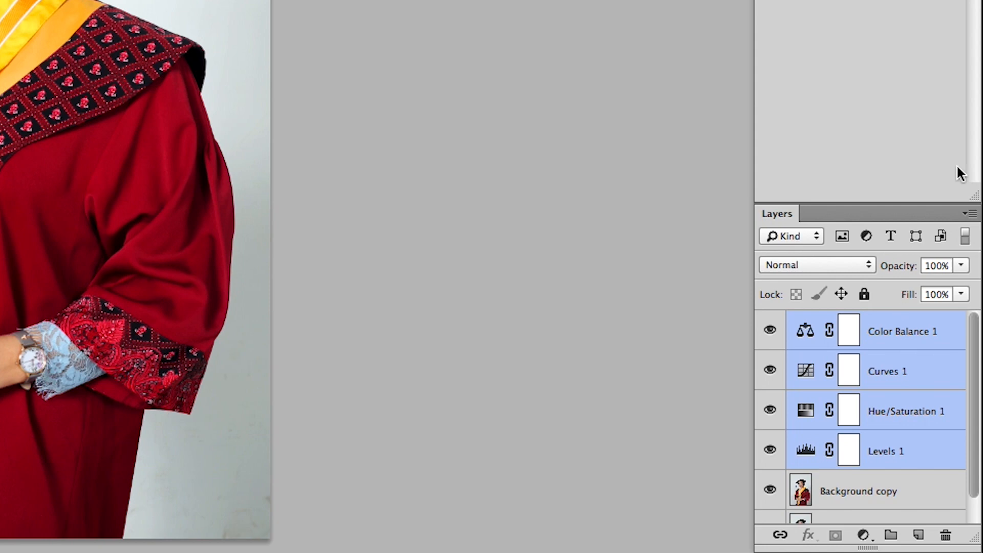
{"action": "right_click", "coordinate": [911, 337]}
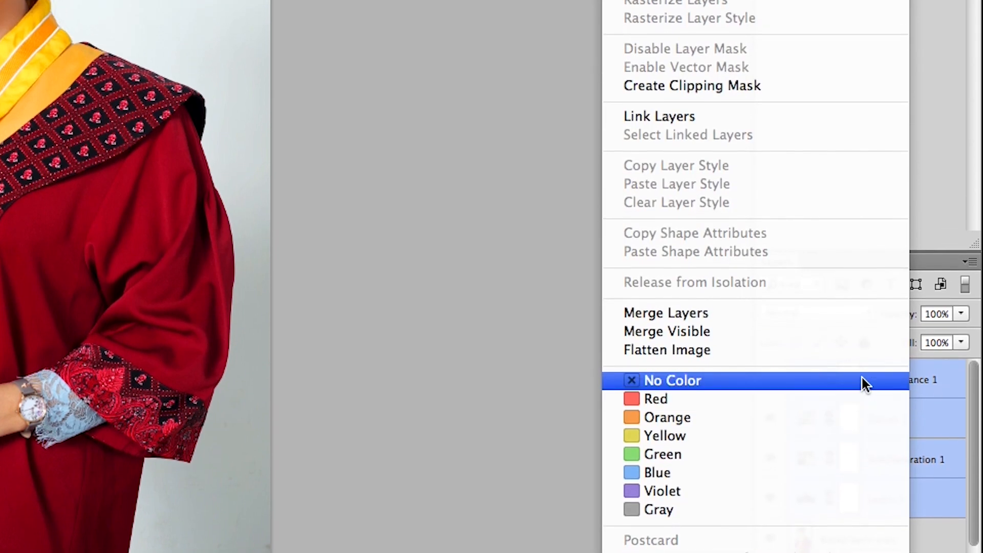
{"action": "left_click", "coordinate": [714, 50]}
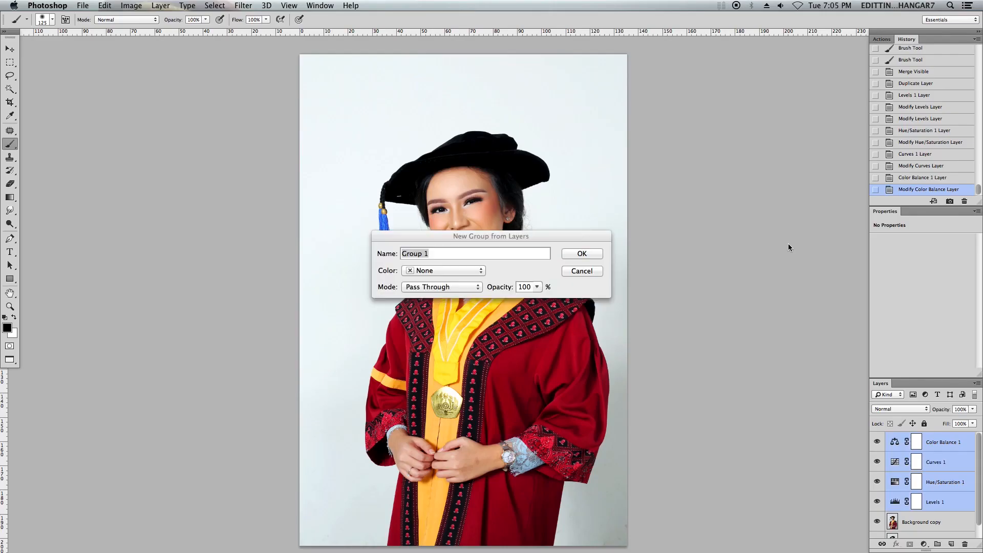
{"action": "key", "text": "Return"}
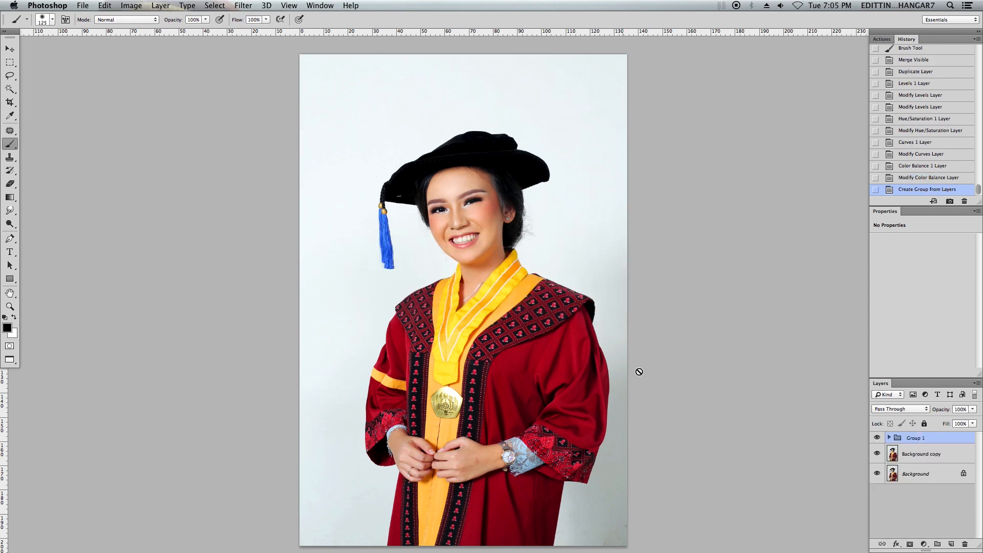
Compare the portrait with and without the group of adjustment layers
{"action": "left_click", "coordinate": [876, 438]}
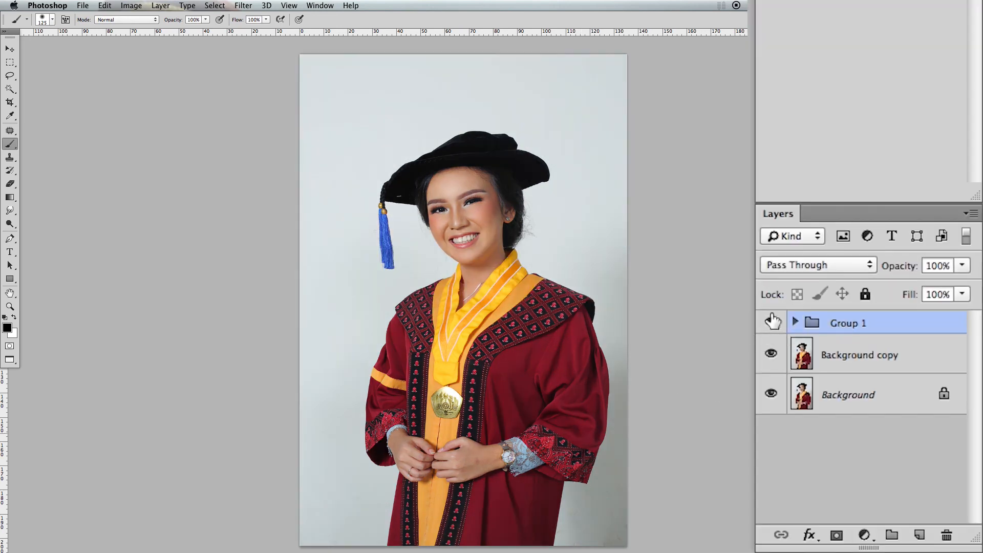
{"action": "left_click", "coordinate": [876, 437]}
{"action": "key", "text": "super+plus"}
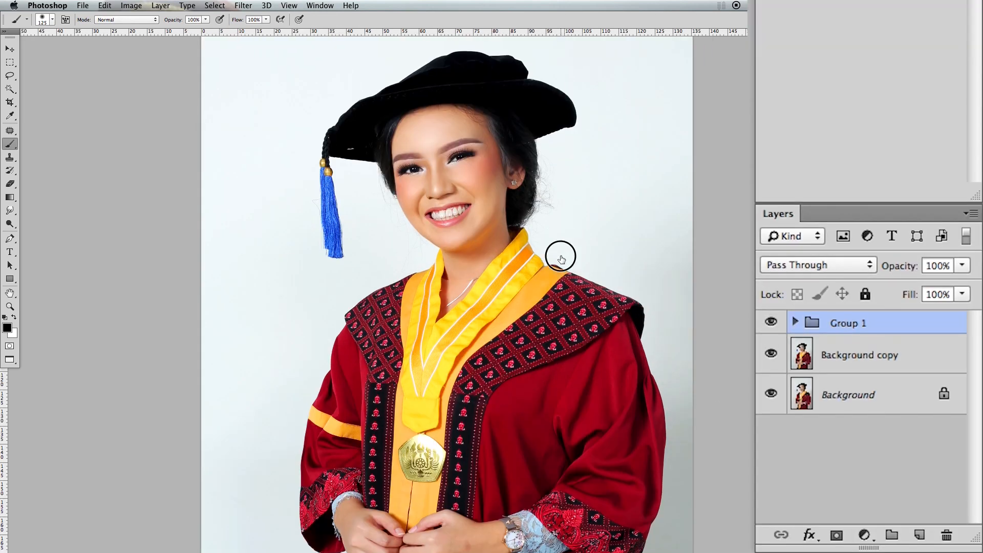
Hide and show Group 1 once more to check the grading across the upper part of the portrait
{"action": "left_click_drag", "start_coordinate": [560, 257], "coordinate": [555, 345]}
{"action": "key", "text": "super+plus"}
{"action": "left_click_drag", "start_coordinate": [581, 227], "coordinate": [579, 238]}
{"action": "key", "text": "super+minus"}
{"action": "left_click", "coordinate": [771, 321]}
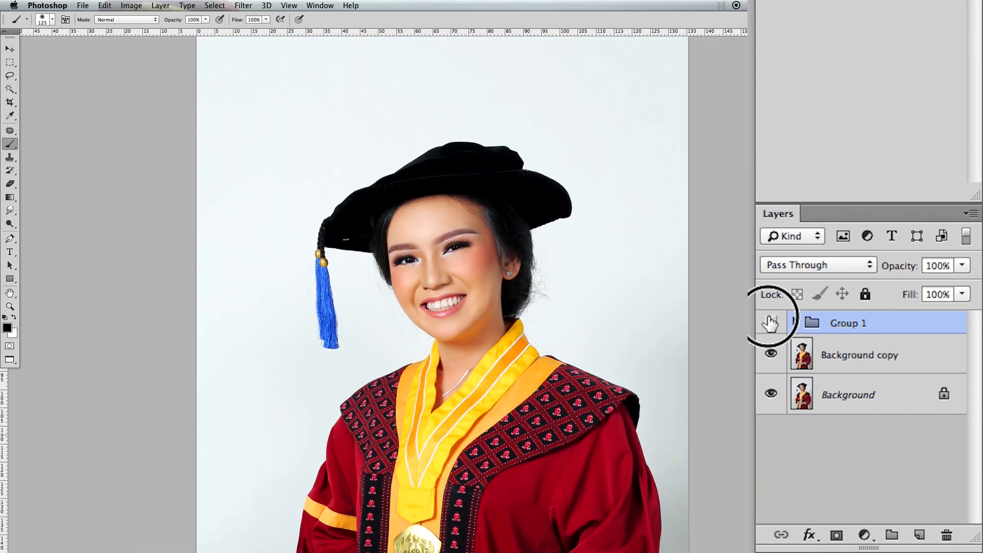
{"action": "left_click", "coordinate": [771, 323]}
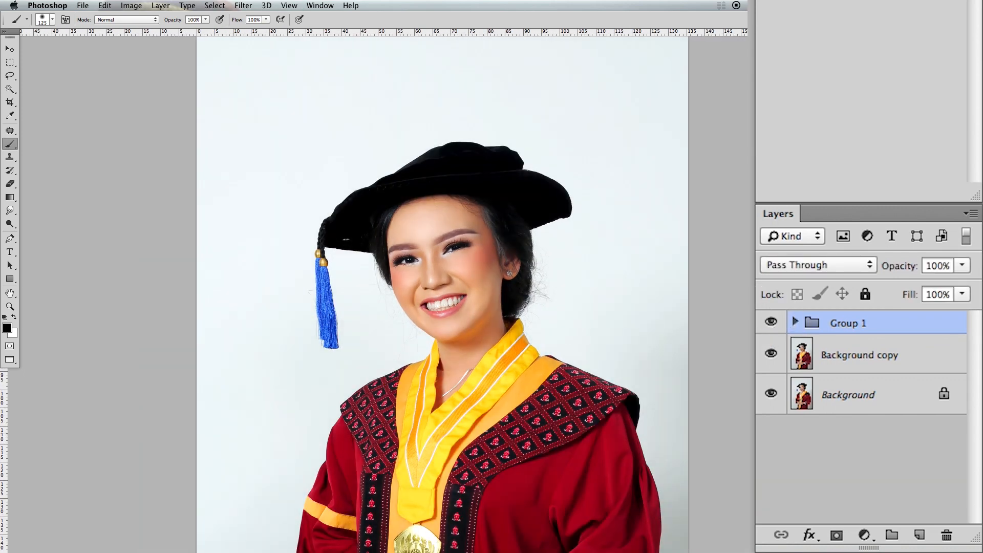
{"action": "scroll", "coordinate": [692, 362], "scroll_direction": "right", "scroll_amount": 2}
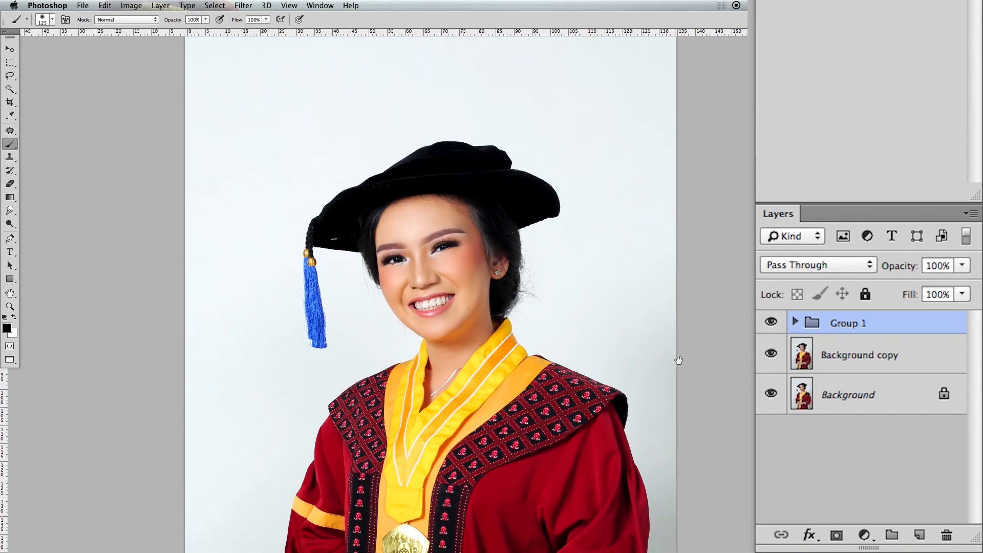
Duplicate the Background copy layer and start a Shadows/Highlights adjustment on the duplicate
{"action": "left_click", "coordinate": [873, 365]}
{"action": "left_click_drag", "start_coordinate": [896, 365], "coordinate": [919, 535]}
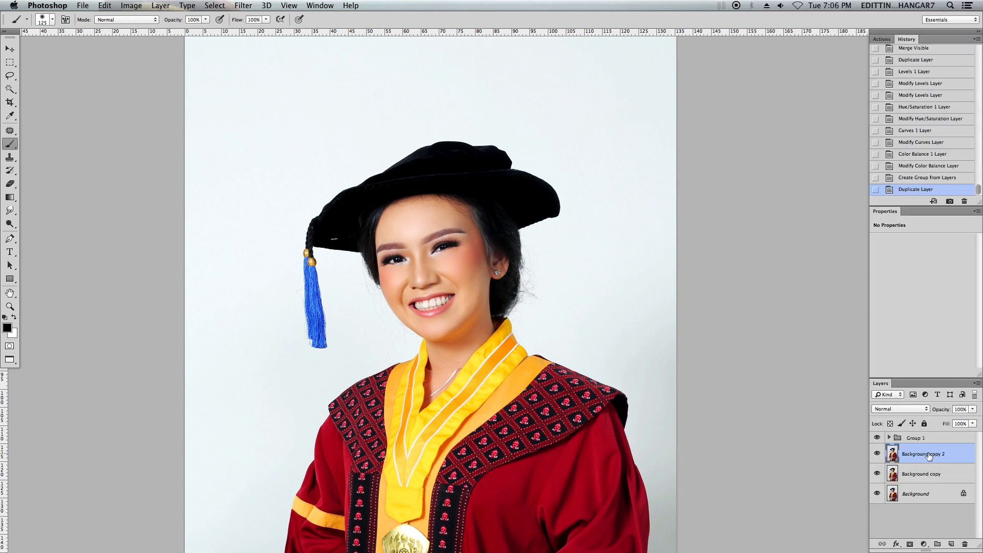
{"action": "left_click", "coordinate": [132, 6]}
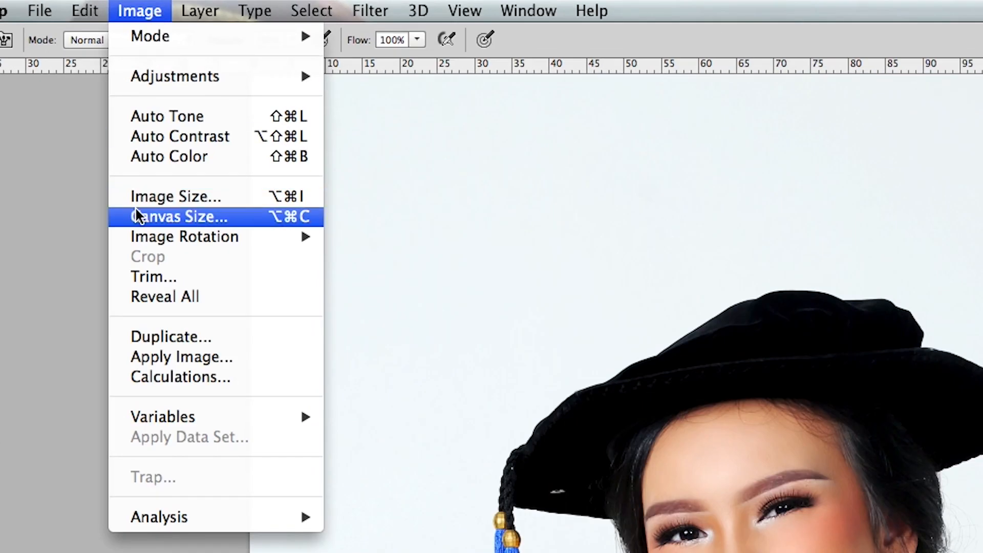
{"action": "mouse_move", "coordinate": [189, 37]}
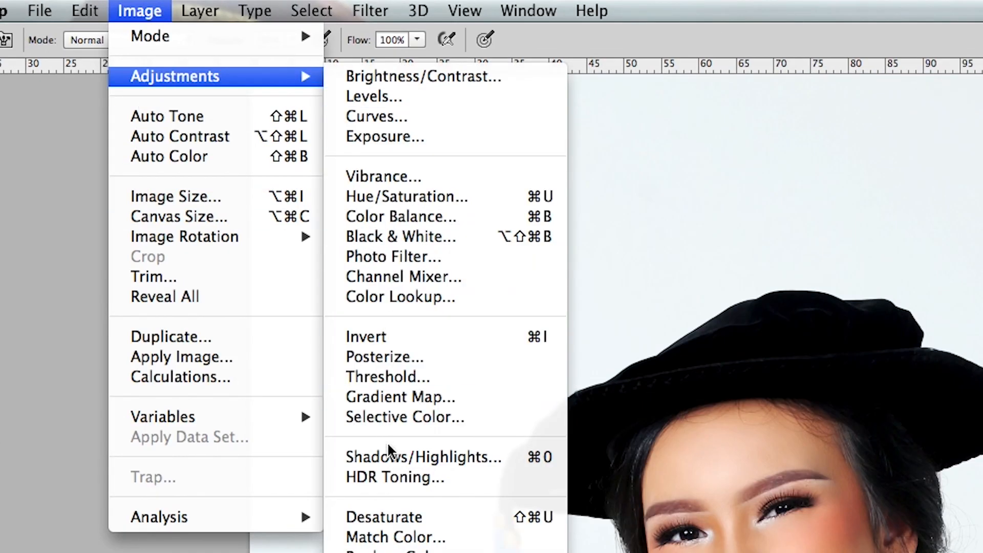
{"action": "left_click", "coordinate": [418, 457]}
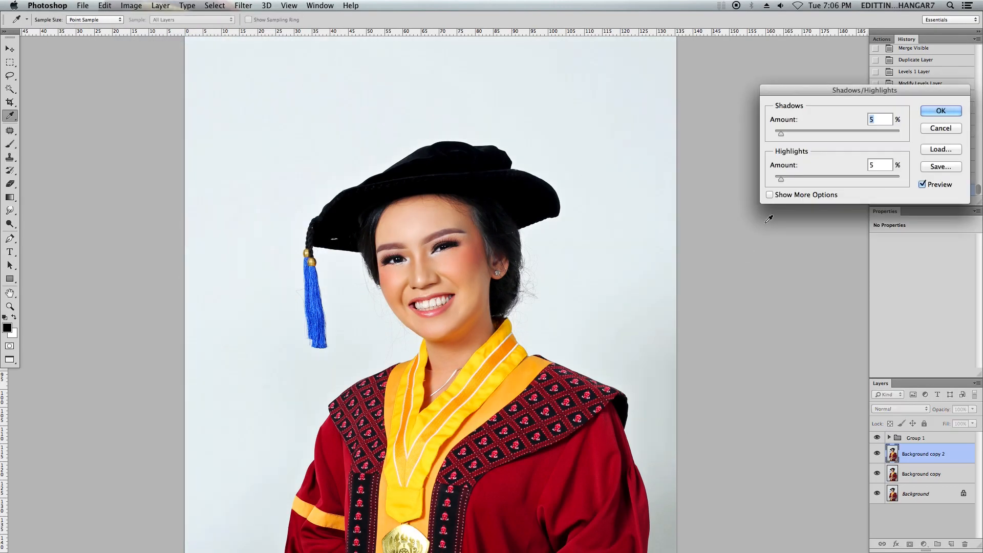
Set the Shadows amount to 24% and the Highlights amount to 0%, then apply the Shadows/Highlights adjustment
{"action": "left_click_drag", "start_coordinate": [793, 180], "coordinate": [760, 177]}
{"action": "left_click_drag", "start_coordinate": [782, 132], "coordinate": [817, 133]}
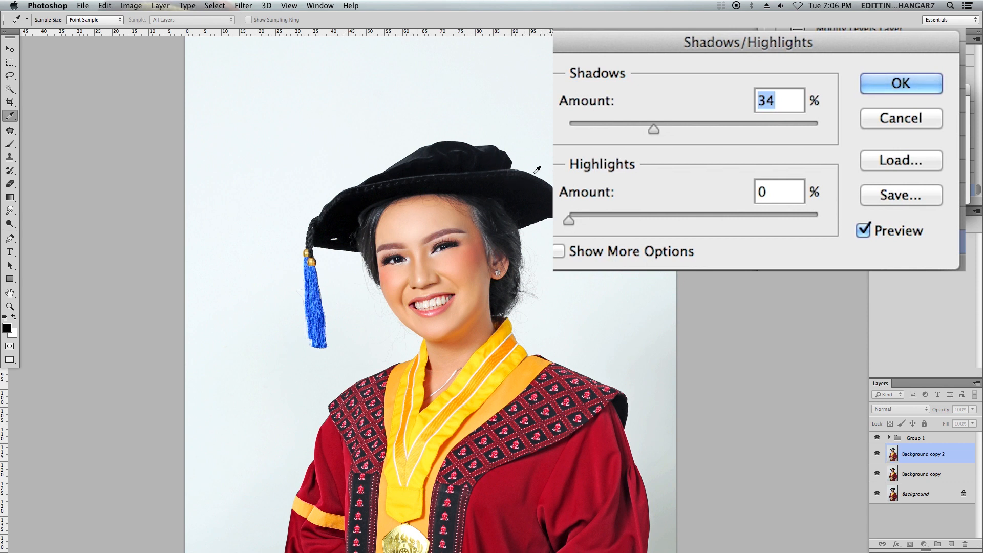
{"action": "mouse_move", "coordinate": [640, 130]}
{"action": "left_mouse_down"}
{"action": "mouse_move", "coordinate": [588, 120]}
{"action": "mouse_move", "coordinate": [653, 115]}
{"action": "mouse_move", "coordinate": [627, 128]}
{"action": "left_mouse_up"}
{"action": "left_click", "coordinate": [863, 230]}
{"action": "left_click", "coordinate": [864, 230]}
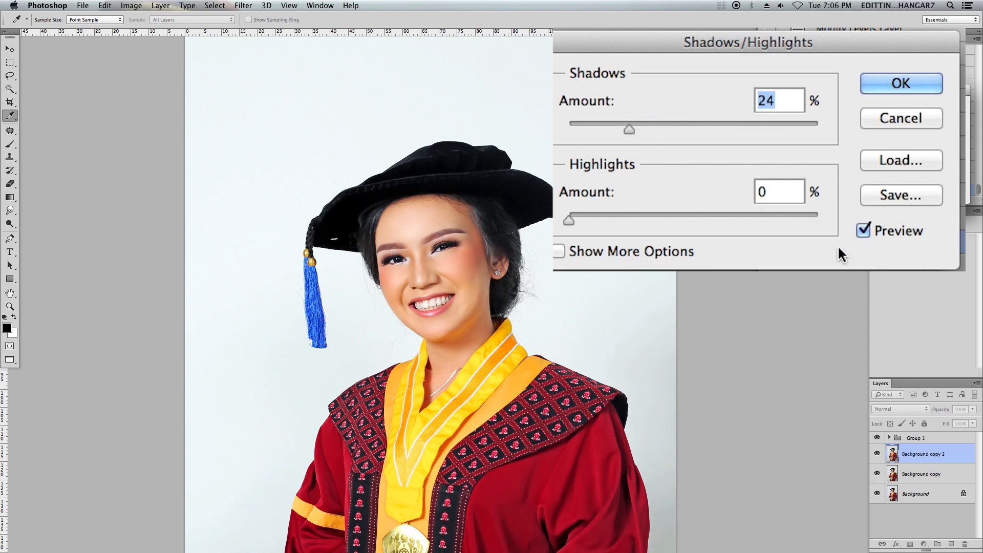
{"action": "left_click", "coordinate": [937, 105]}
{"action": "key", "text": "b"}
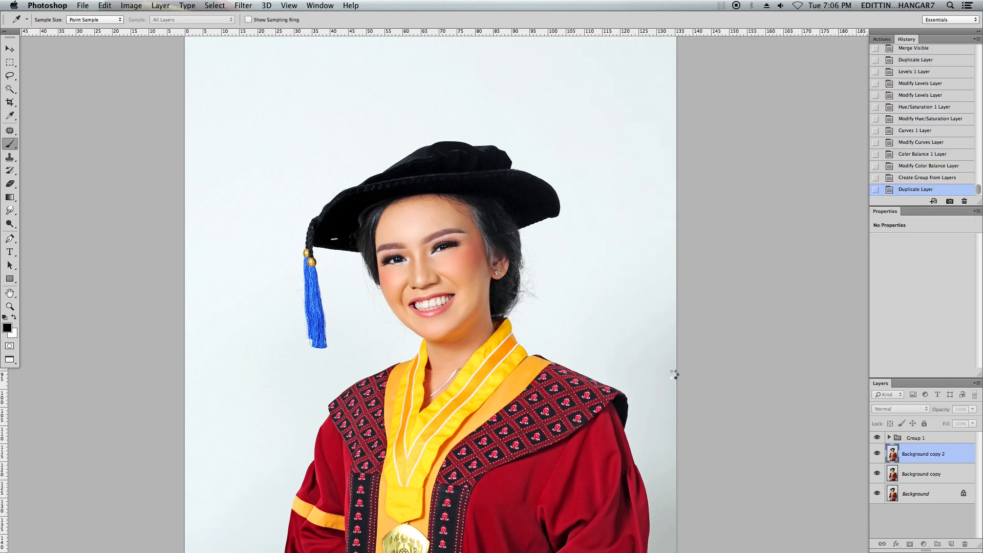
Examine the hat and hair up close and compare the portrait with and without the Background copy 2 layer
{"action": "key", "text": "super+minus"}
{"action": "left_click_drag", "start_coordinate": [599, 340], "coordinate": [582, 344]}
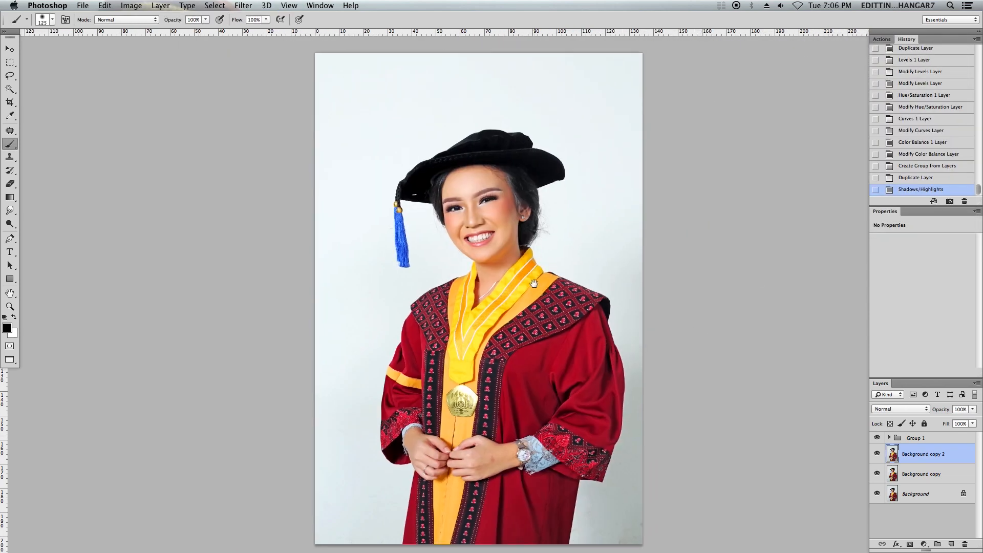
{"action": "key", "text": "super+plus"}
{"action": "key", "text": "super+plus"}
{"action": "key", "text": "super+plus"}
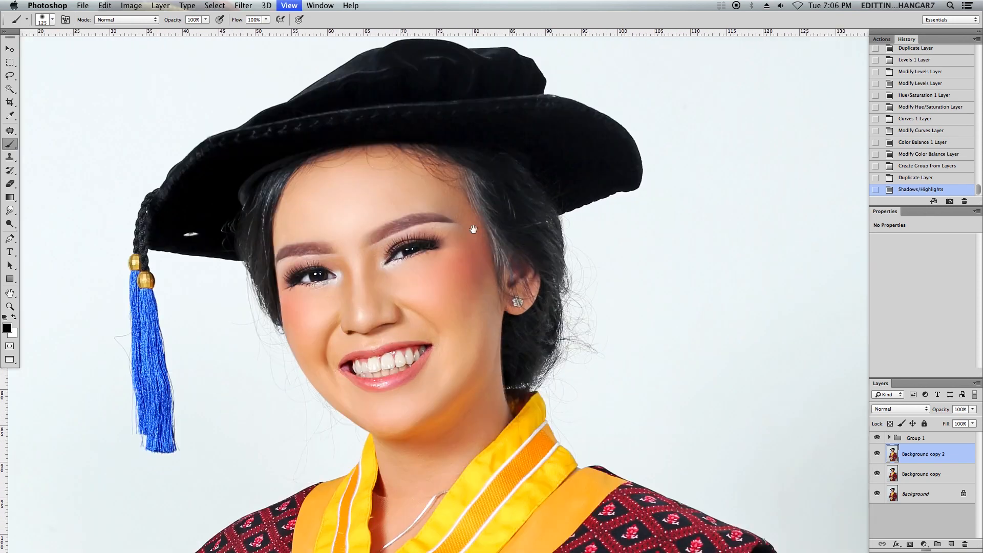
{"action": "left_click_drag", "start_coordinate": [441, 211], "coordinate": [442, 219]}
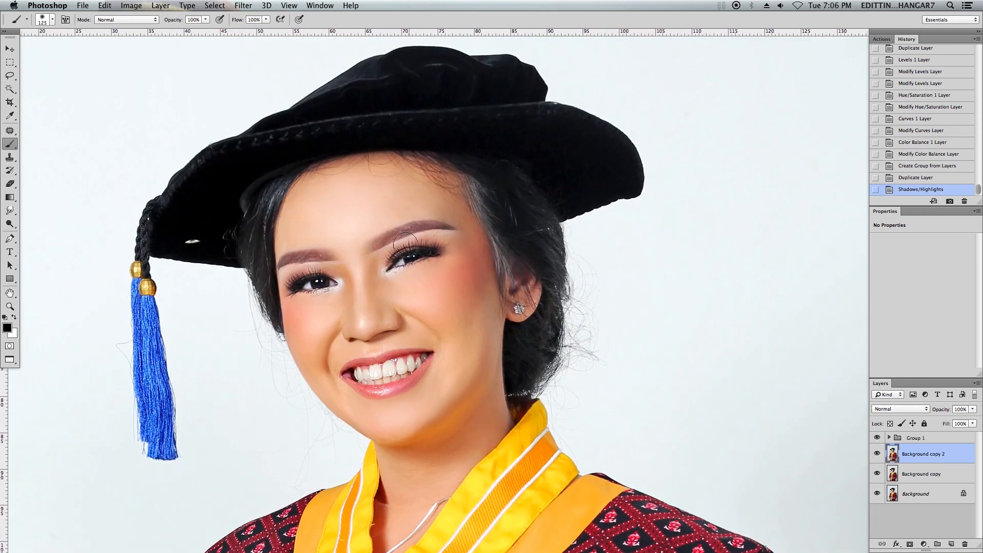
{"action": "key", "text": "super+minus"}
{"action": "left_click", "coordinate": [876, 454]}
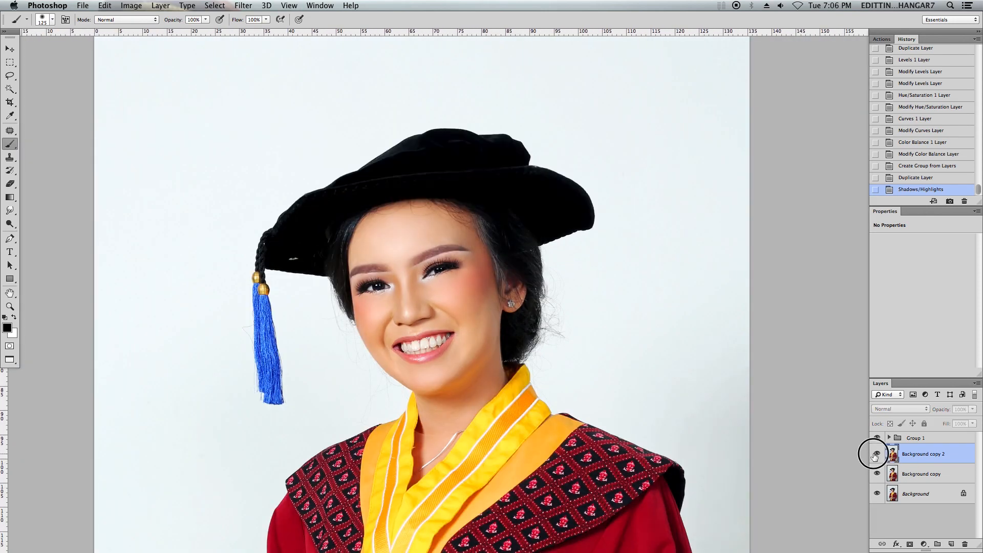
{"action": "left_click", "coordinate": [876, 454]}
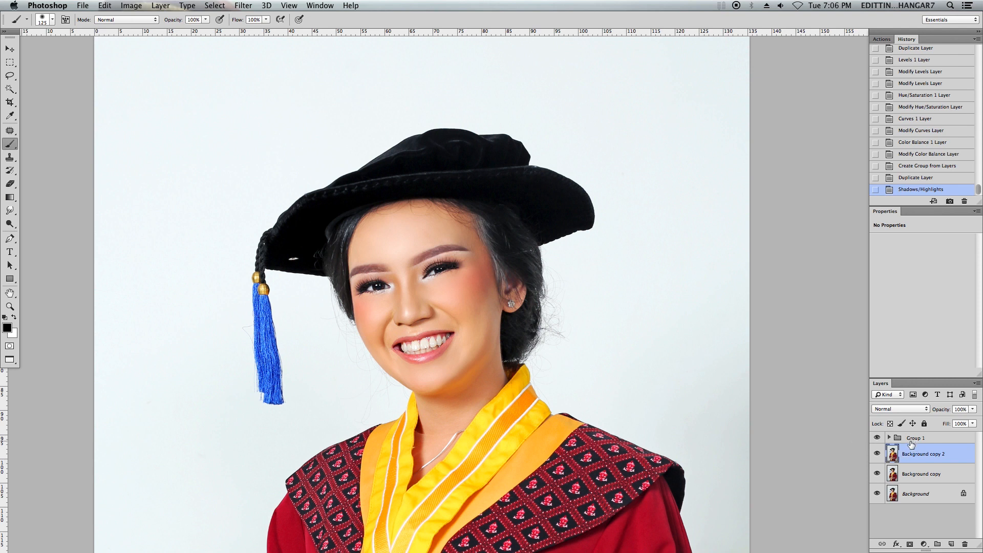
Add a Curves adjustment layer above the Color Balance layer inside Group 1
{"action": "left_click", "coordinate": [890, 438]}
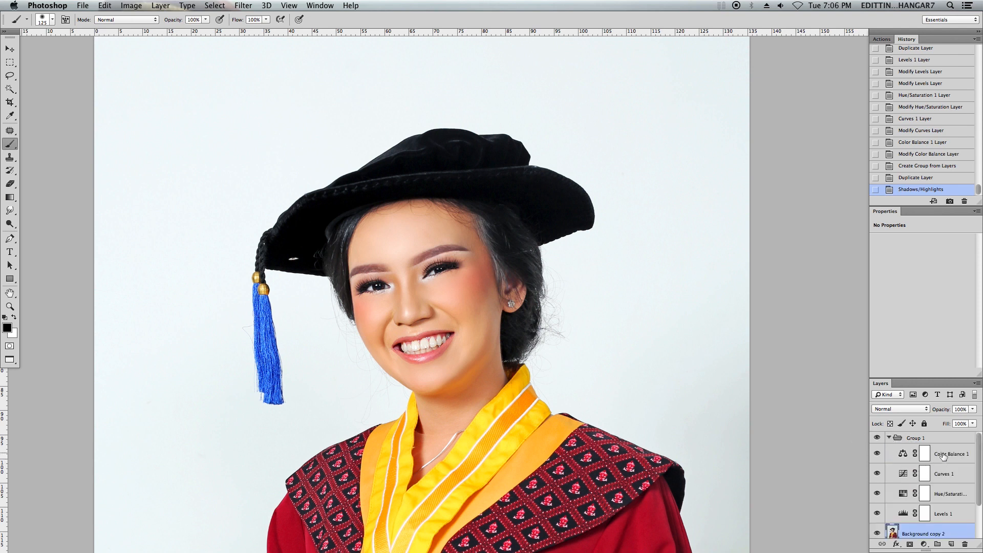
{"action": "left_click", "coordinate": [943, 456]}
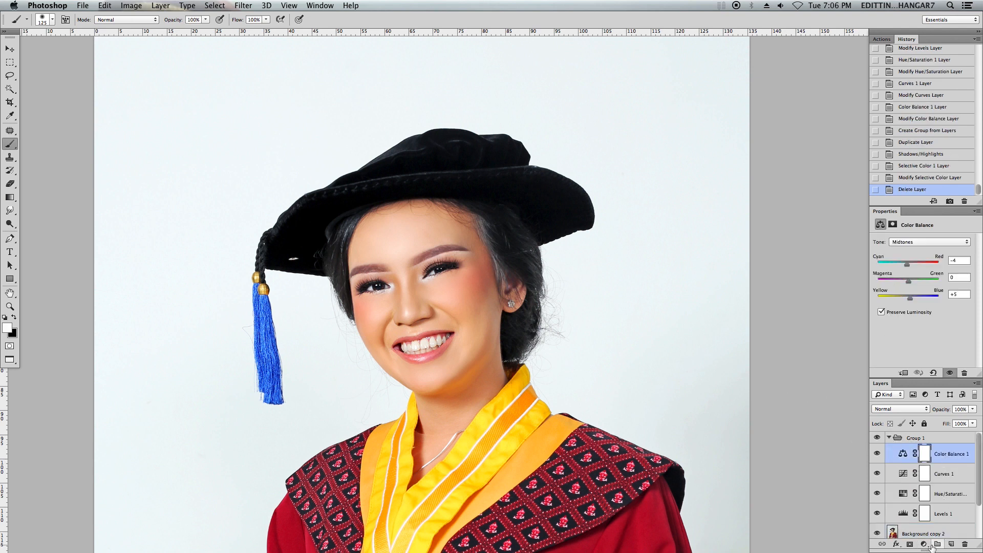
{"action": "left_click", "coordinate": [925, 544]}
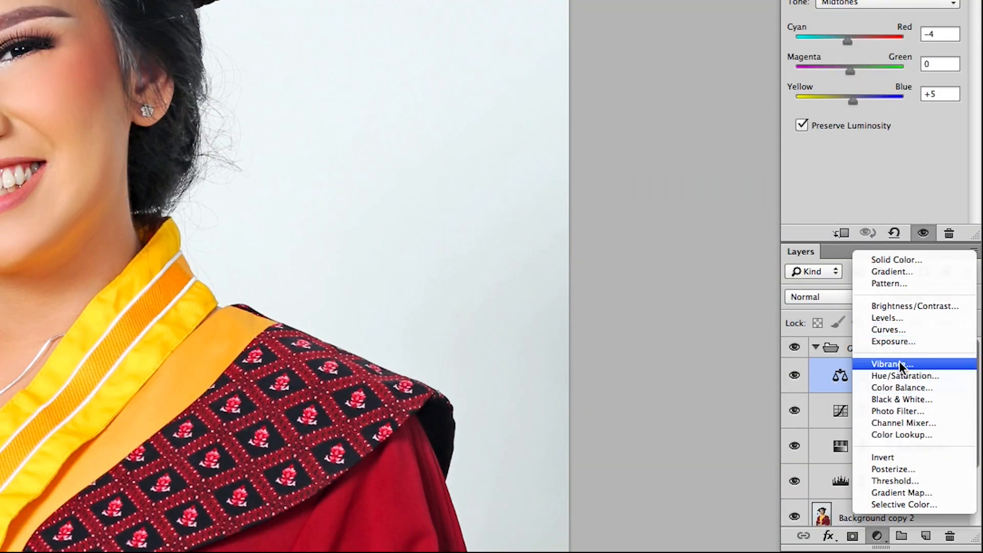
{"action": "left_click", "coordinate": [902, 329]}
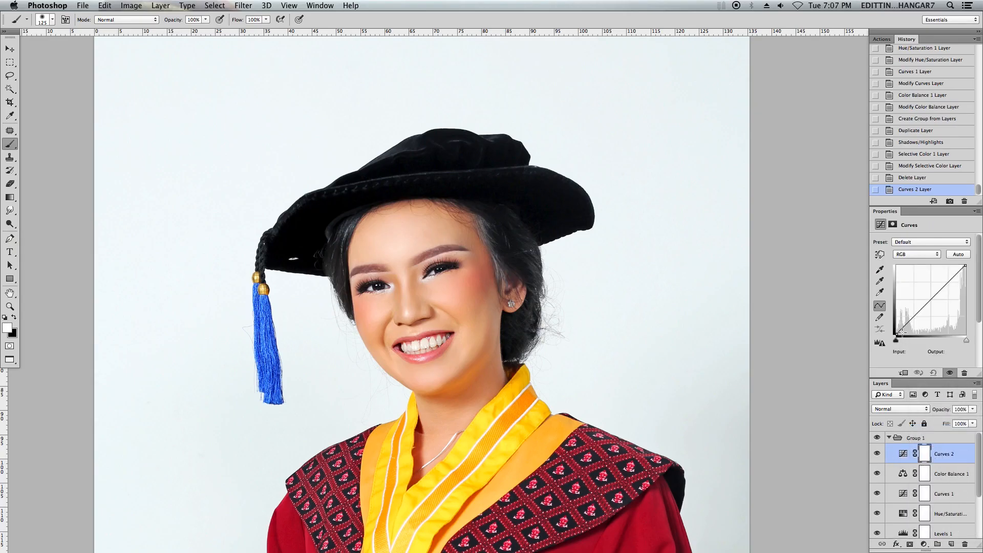
Darken the shadows by setting the new curve's black point to input 14, output 0, and compare before and after
{"action": "left_click_drag", "start_coordinate": [897, 335], "coordinate": [901, 337]}
{"action": "mouse_move", "coordinate": [821, 399]}
{"action": "left_mouse_down"}
{"action": "mouse_move", "coordinate": [811, 399]}
{"action": "mouse_move", "coordinate": [821, 399]}
{"action": "left_mouse_up"}
{"action": "left_click_drag", "start_coordinate": [900, 336], "coordinate": [901, 336]}
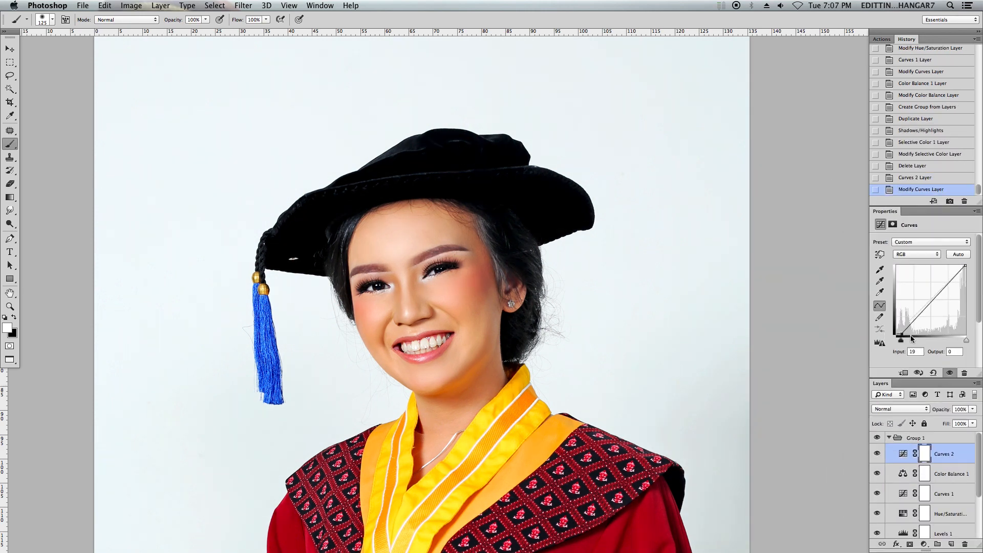
{"action": "double_click", "coordinate": [918, 352]}
{"action": "left_click", "coordinate": [877, 453]}
{"action": "left_click", "coordinate": [877, 453]}
{"action": "left_click", "coordinate": [636, 361]}
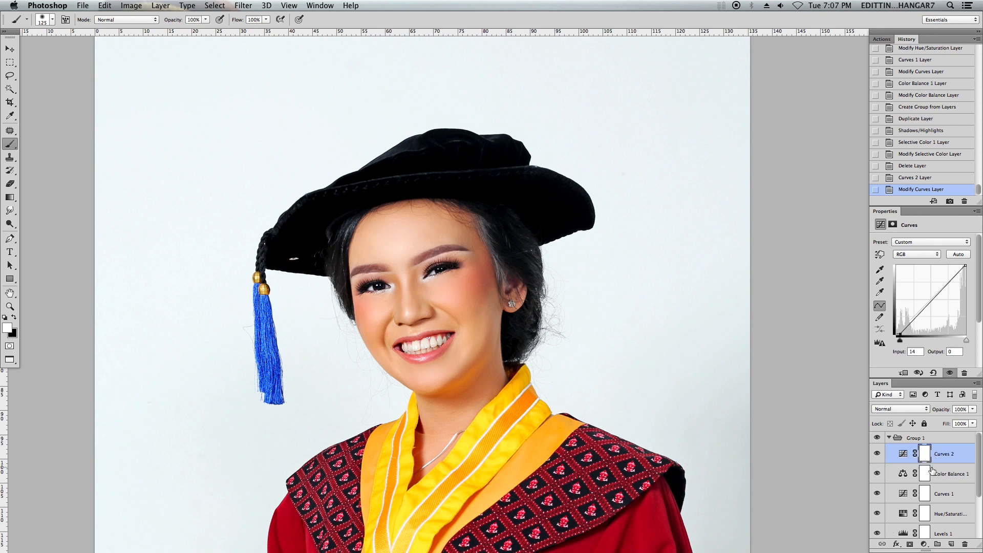
Fill the Curves 2 mask with black and paint it white over the hair around the ear with a 400 px brush
{"action": "key", "text": "super+BackSpace"}
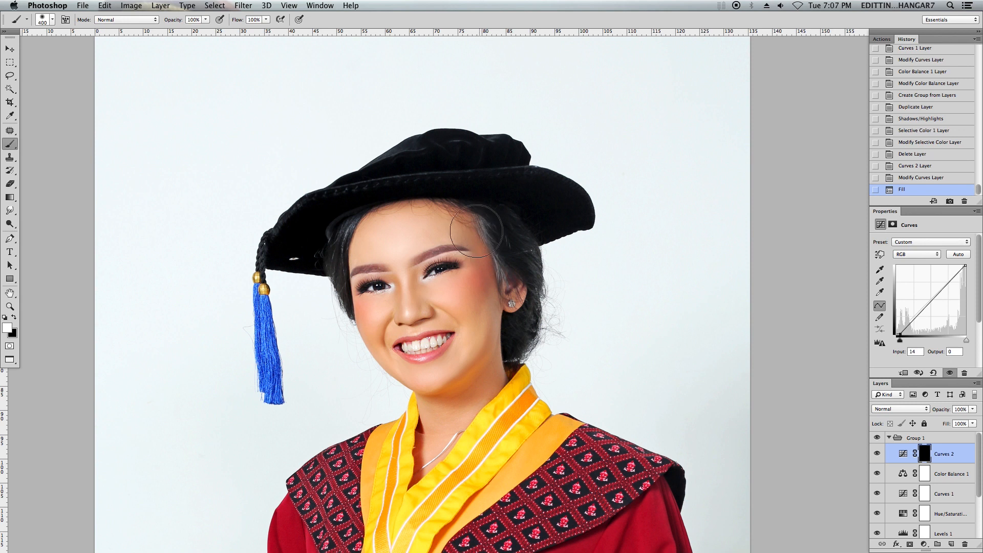
{"action": "key", "text": "bracketright"}
{"action": "key", "text": "bracketright"}
{"action": "key", "text": "bracketright"}
{"action": "key", "text": "bracketright"}
{"action": "mouse_move", "coordinate": [535, 255]}
{"action": "left_mouse_down"}
{"action": "mouse_move", "coordinate": [518, 227]}
{"action": "mouse_move", "coordinate": [490, 220]}
{"action": "mouse_move", "coordinate": [531, 345]}
{"action": "left_mouse_up"}
{"action": "key", "text": "bracketright"}
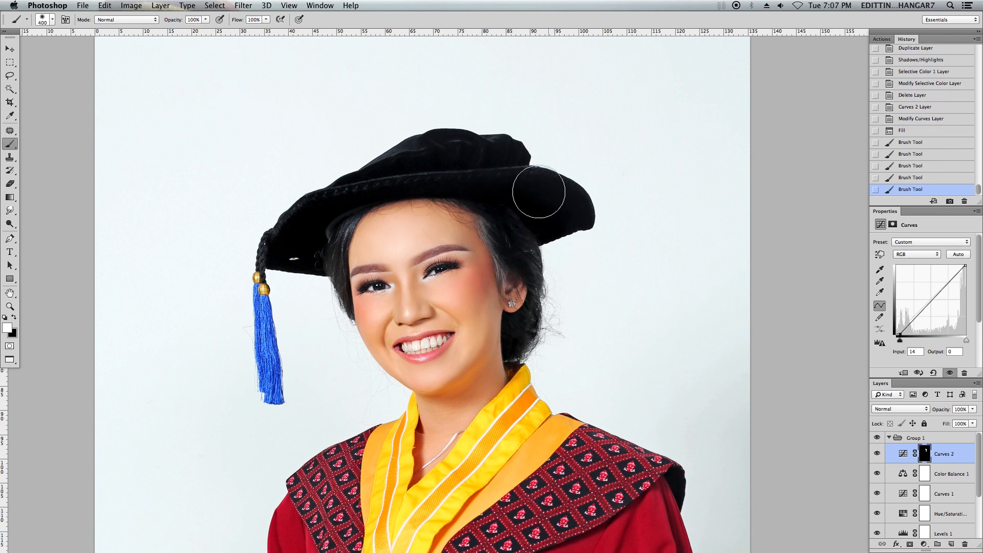
Paint the Curves 2 mask white over the hat, and over the tassel-side hair with a 200 px brush
{"action": "left_click_drag", "start_coordinate": [538, 192], "coordinate": [578, 196]}
{"action": "left_click_drag", "start_coordinate": [492, 174], "coordinate": [494, 138]}
{"action": "left_click", "coordinate": [286, 244]}
{"action": "left_click_drag", "start_coordinate": [336, 220], "coordinate": [336, 238]}
{"action": "key", "text": "bracketleft"}
{"action": "key", "text": "bracketleft"}
{"action": "key", "text": "bracketleft"}
{"action": "mouse_move", "coordinate": [345, 314]}
{"action": "left_mouse_down"}
{"action": "mouse_move", "coordinate": [341, 243]}
{"action": "mouse_move", "coordinate": [328, 253]}
{"action": "left_mouse_up"}
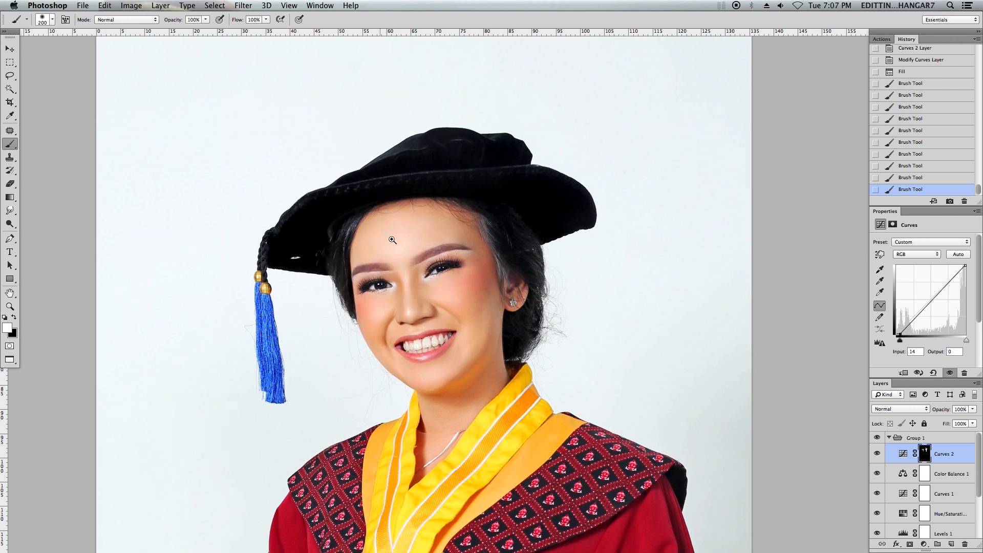
Review the whole portrait and touch up the Curves 2 mask over the hair at the temple on the earring side
{"action": "key", "text": "super+0"}
{"action": "left_click_drag", "start_coordinate": [556, 229], "coordinate": [549, 294]}
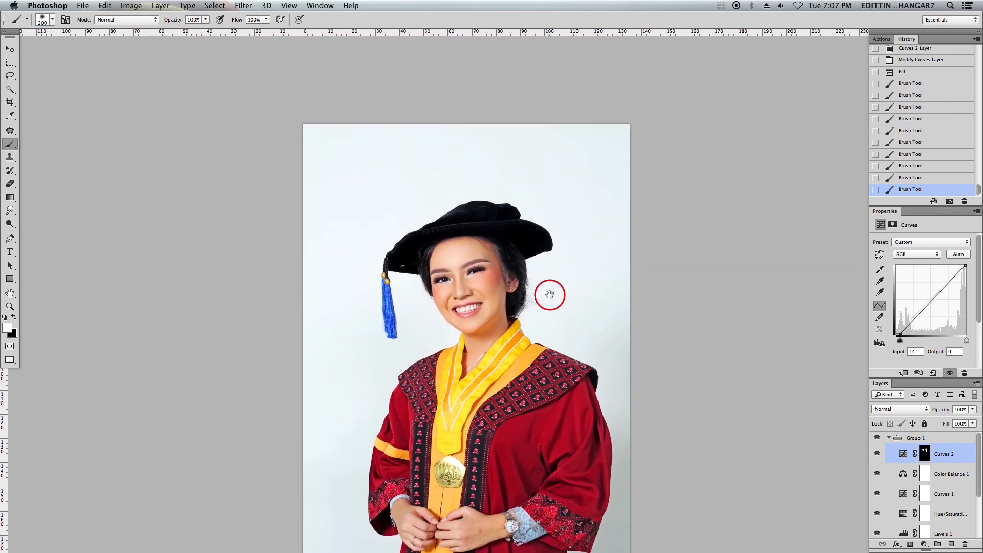
{"action": "key", "text": "super+plus"}
{"action": "key", "text": "super+plus"}
{"action": "mouse_move", "coordinate": [494, 231]}
{"action": "left_mouse_down"}
{"action": "mouse_move", "coordinate": [498, 257]}
{"action": "mouse_move", "coordinate": [551, 255]}
{"action": "left_mouse_up"}
{"action": "left_click", "coordinate": [504, 231]}
{"action": "key", "text": "super+plus"}
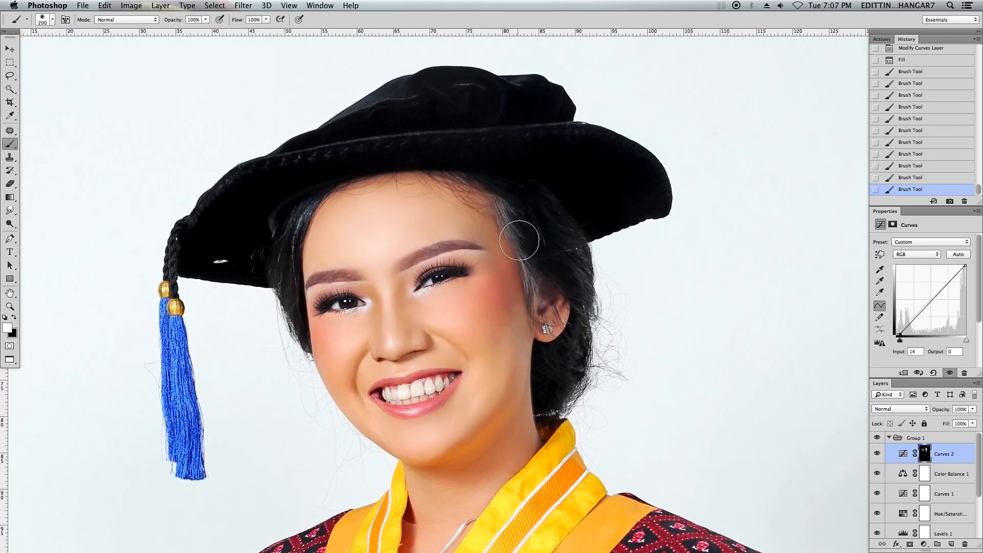
Stamp all visible layers into a new layer above the collapsed Group 1 and toggle its visibility to compare
{"action": "left_click", "coordinate": [889, 439]}
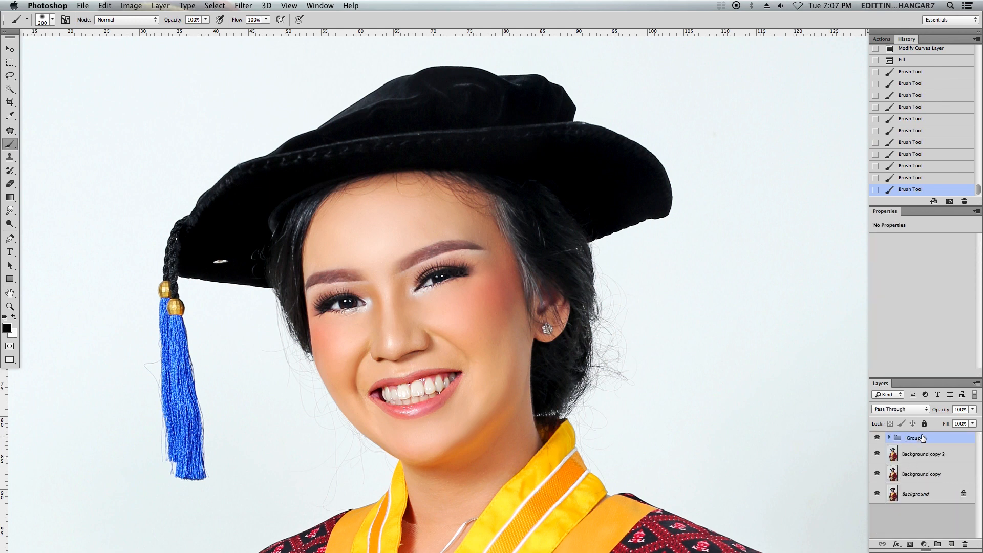
{"action": "key", "text": "super+alt+shift+e"}
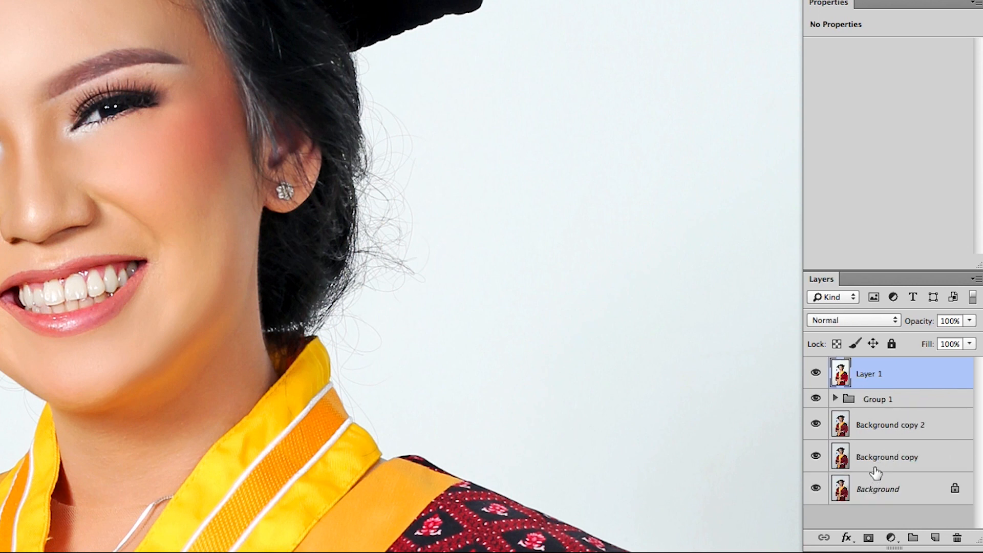
{"action": "left_click", "coordinate": [816, 373]}
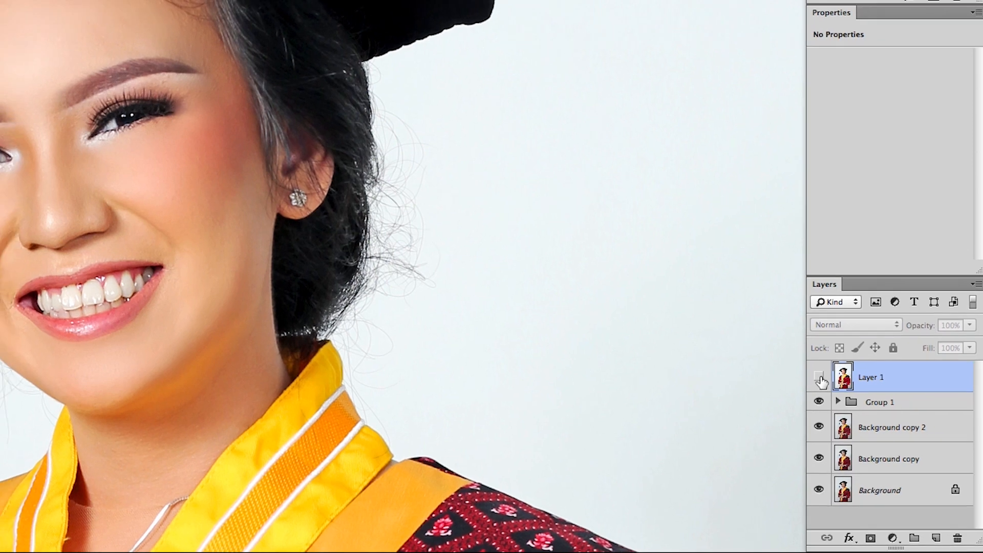
{"action": "left_click", "coordinate": [816, 375]}
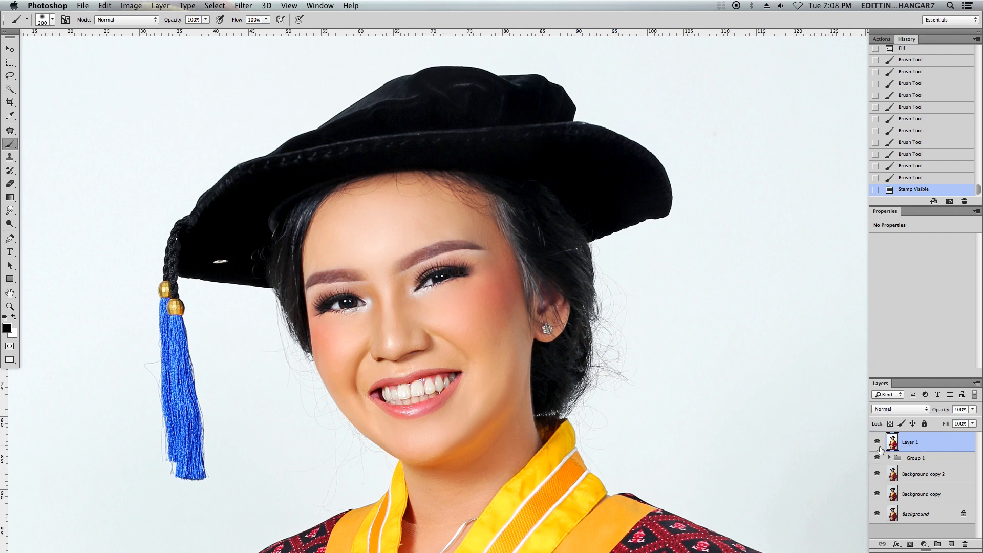
{"action": "scroll", "coordinate": [594, 346], "scroll_direction": "up", "scroll_amount": 2}
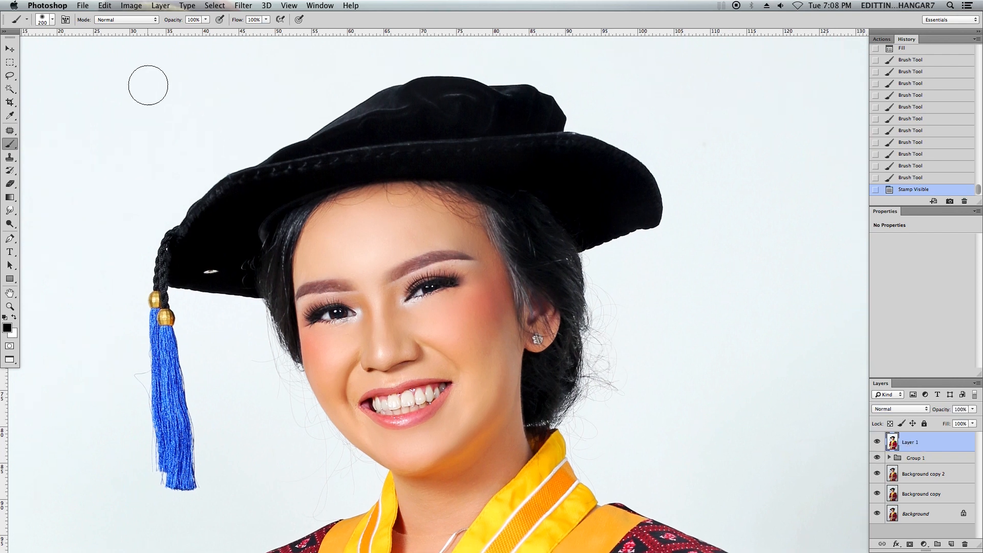
Switch to the Burn tool and set its exposure to 30%
{"action": "left_click", "coordinate": [14, 228]}
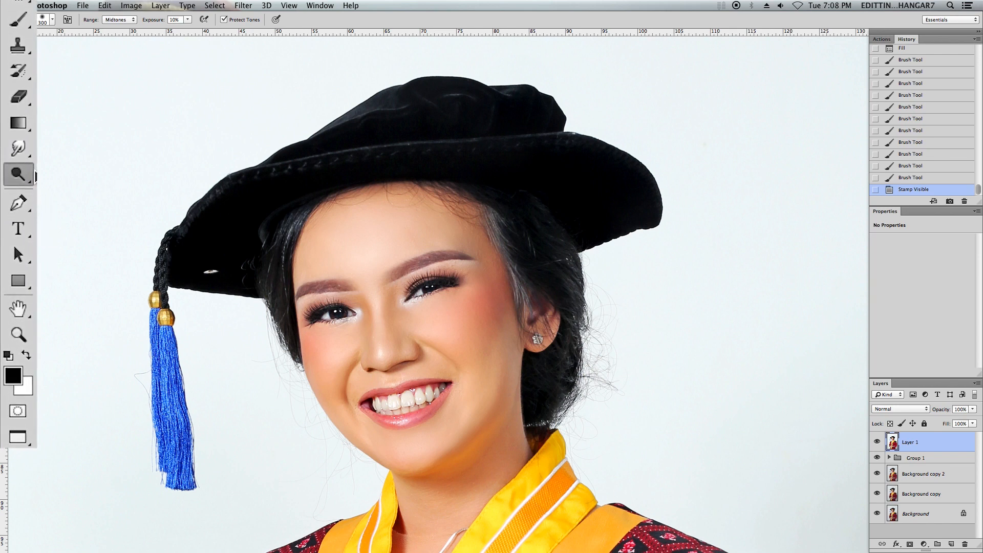
{"action": "left_click", "coordinate": [32, 174], "text": "alt"}
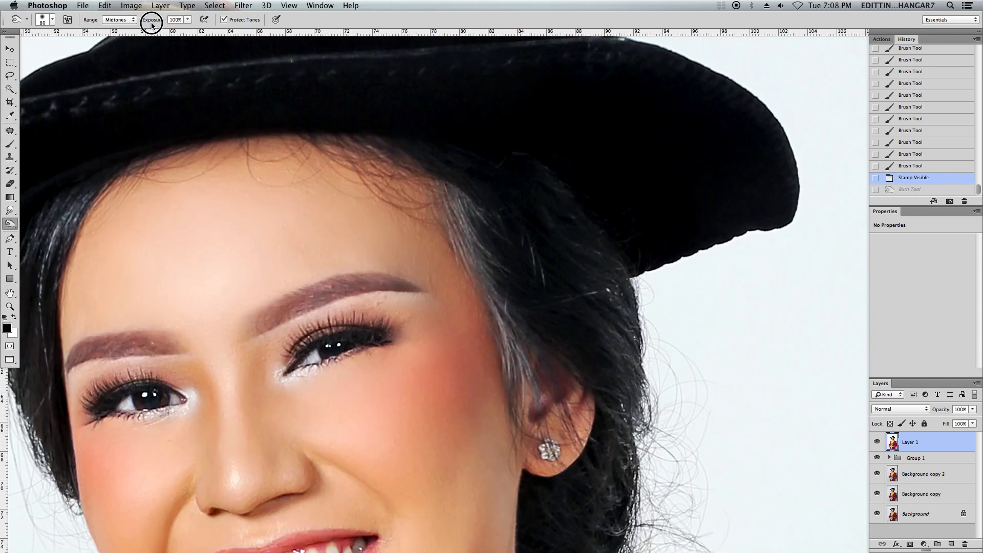
{"action": "left_click", "coordinate": [175, 19]}
{"action": "type", "text": "3"}
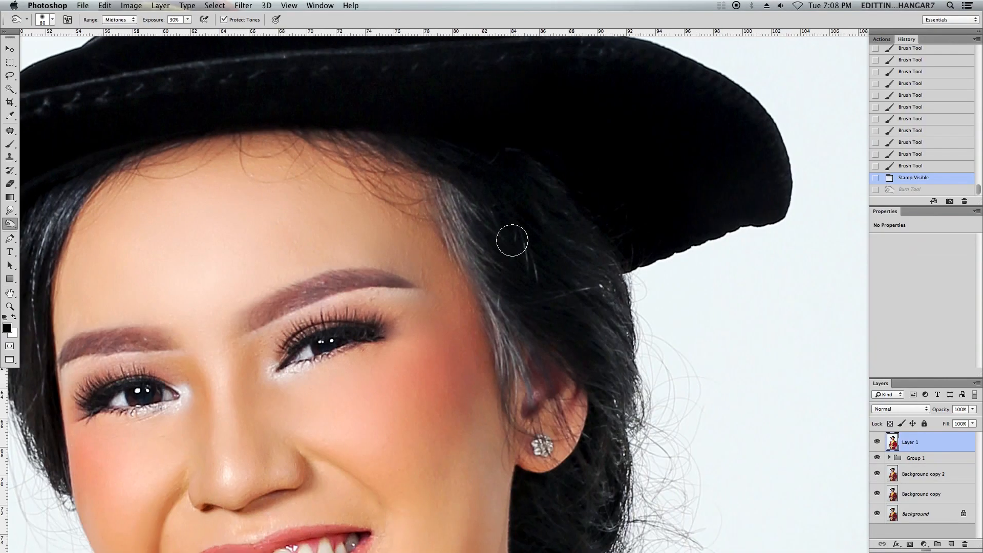
Burn the greyish hair strands along the temple and down to the ear on the stamped layer
{"action": "left_click_drag", "start_coordinate": [455, 191], "coordinate": [474, 231]}
{"action": "left_click_drag", "start_coordinate": [456, 194], "coordinate": [499, 338]}
{"action": "left_click_drag", "start_coordinate": [477, 262], "coordinate": [502, 353]}
{"action": "left_click_drag", "start_coordinate": [481, 274], "coordinate": [512, 359]}
{"action": "left_click_drag", "start_coordinate": [499, 328], "coordinate": [530, 388]}
{"action": "left_click_drag", "start_coordinate": [440, 191], "coordinate": [464, 245]}
{"action": "left_click_drag", "start_coordinate": [512, 348], "coordinate": [521, 386]}
{"action": "left_click_drag", "start_coordinate": [557, 302], "coordinate": [553, 300]}
Burn the hair on the tassel side of the face and the remaining light strands behind the ear
{"action": "left_click_drag", "start_coordinate": [200, 205], "coordinate": [209, 216]}
{"action": "key", "text": "]"}
{"action": "mouse_move", "coordinate": [235, 176]}
{"action": "left_mouse_down"}
{"action": "mouse_move", "coordinate": [195, 293]}
{"action": "mouse_move", "coordinate": [221, 200]}
{"action": "left_mouse_up"}
{"action": "left_click_drag", "start_coordinate": [201, 362], "coordinate": [174, 379]}
{"action": "left_click_drag", "start_coordinate": [584, 204], "coordinate": [524, 158]}
{"action": "left_click_drag", "start_coordinate": [595, 261], "coordinate": [692, 313]}
{"action": "key", "text": "super+minus"}
{"action": "key", "text": "super+minus"}
{"action": "key", "text": "super+minus"}
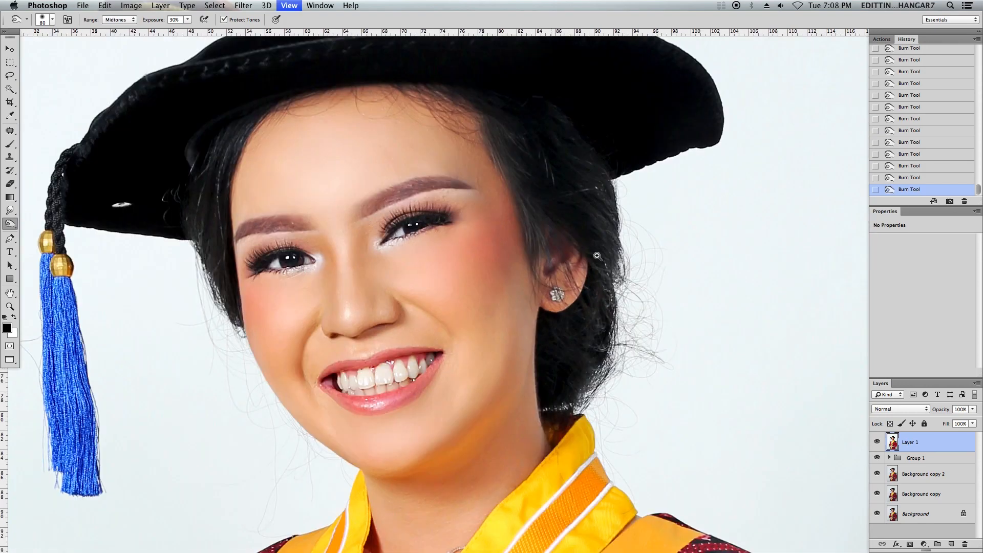
Inspect the burned hair and the face at several zoom levels
{"action": "left_click", "coordinate": [519, 294], "text": "super"}
{"action": "left_click", "coordinate": [519, 294], "text": "super"}
{"action": "key", "text": "["}
{"action": "key", "text": "["}
{"action": "key", "text": "super+minus"}
{"action": "key", "text": "super+minus"}
{"action": "key", "text": "super+minus"}
{"action": "left_click", "coordinate": [460, 332], "text": "super"}
{"action": "left_click", "coordinate": [458, 333], "text": "super"}
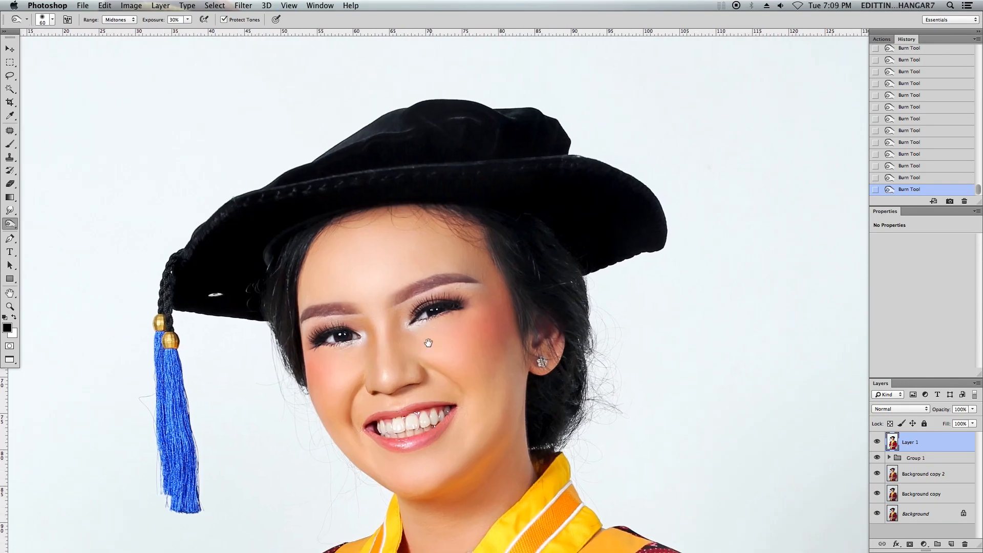
{"action": "key", "text": "super+plus"}
{"action": "key", "text": "super+plus"}
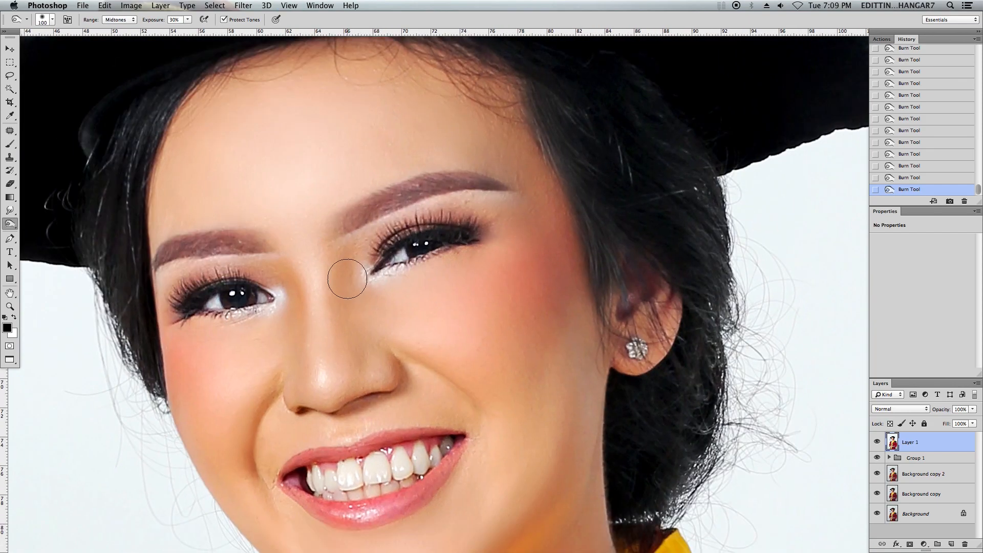
{"action": "key", "text": "["}
{"action": "key", "text": "["}
{"action": "key", "text": "super+minus"}
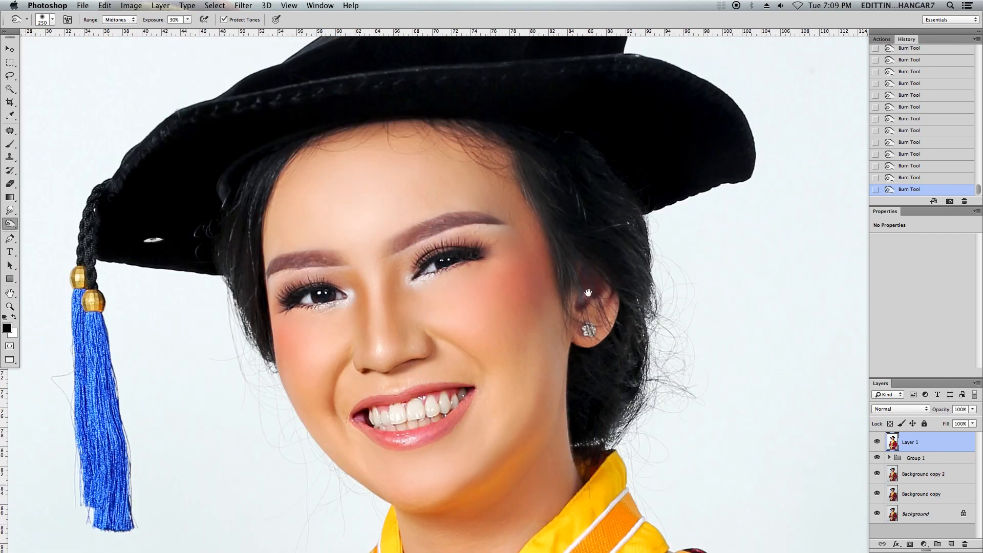
{"action": "key", "text": "bracketright"}
{"action": "key", "text": "bracketright"}
{"action": "key", "text": "bracketright"}
{"action": "key", "text": "bracketright"}
{"action": "key", "text": "super+minus"}
{"action": "key", "text": "super+plus"}
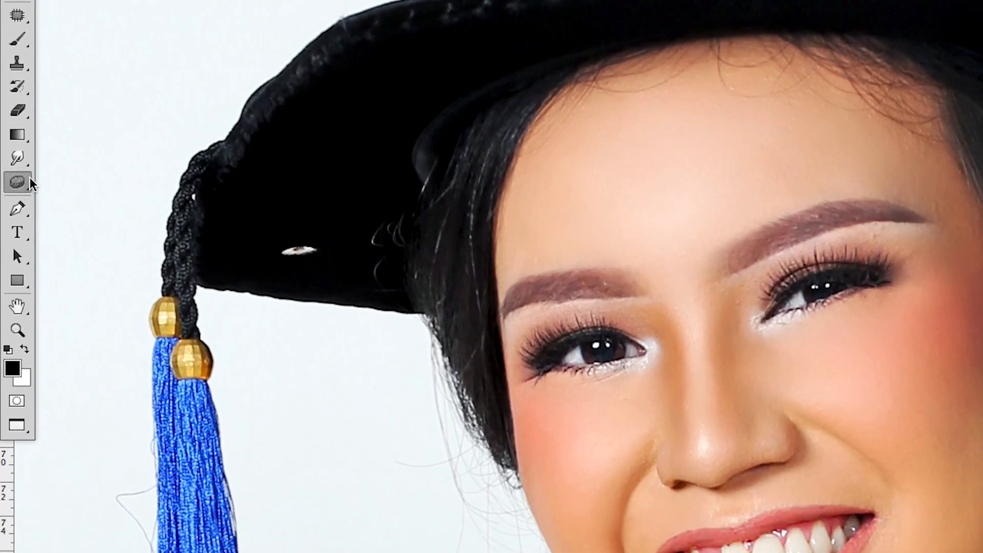
Switch to the Dodge tool and brighten the tip of the nose with a 70 px brush
{"action": "left_click", "coordinate": [16, 223]}
{"action": "left_click", "coordinate": [42, 225]}
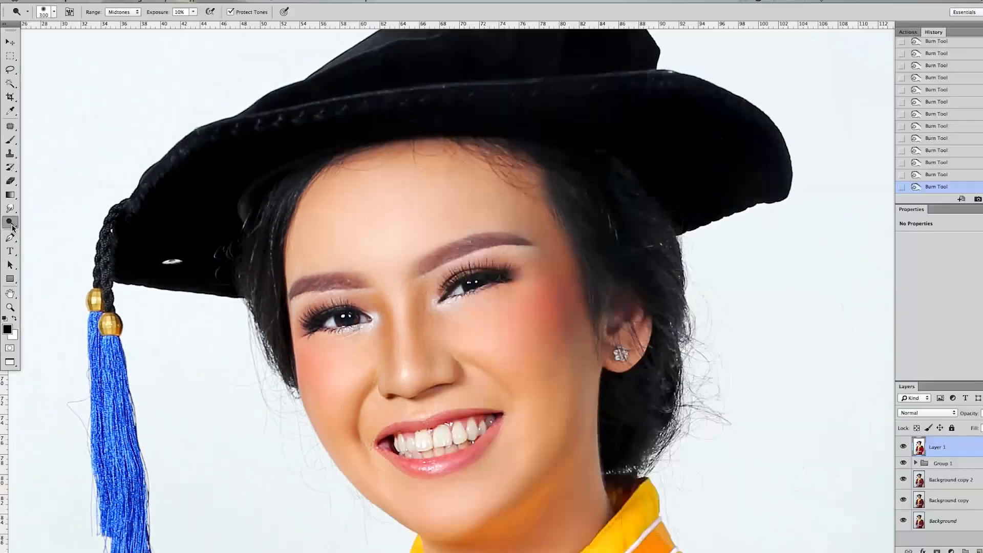
{"action": "key", "text": "super+plus"}
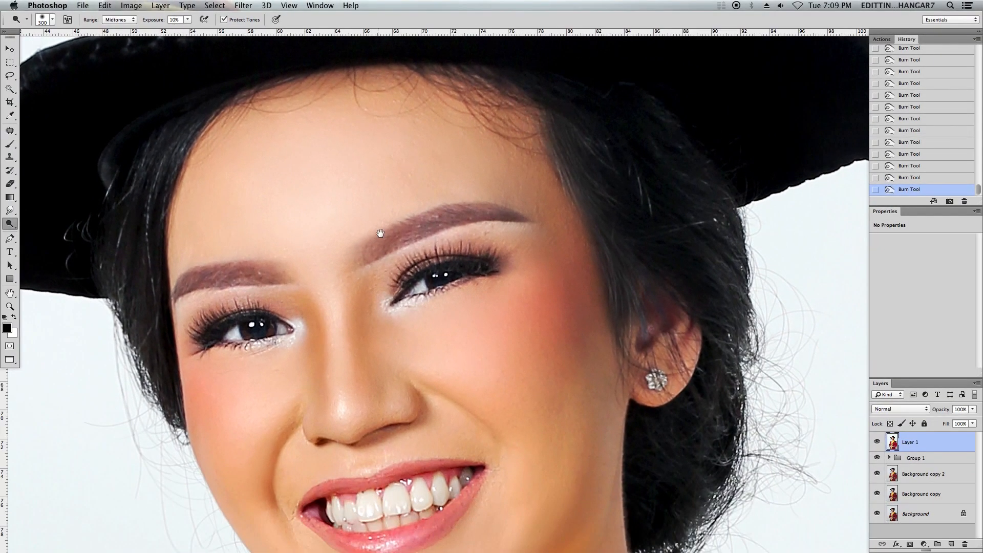
{"action": "left_click_drag", "start_coordinate": [380, 233], "coordinate": [377, 228]}
{"action": "key", "text": "bracketleft"}
{"action": "key", "text": "bracketleft"}
{"action": "key", "text": "bracketleft"}
{"action": "key", "text": "bracketleft"}
{"action": "key", "text": "bracketleft"}
{"action": "key", "text": "bracketleft"}
{"action": "key", "text": "bracketleft"}
{"action": "key", "text": "bracketleft"}
{"action": "key", "text": "bracketleft"}
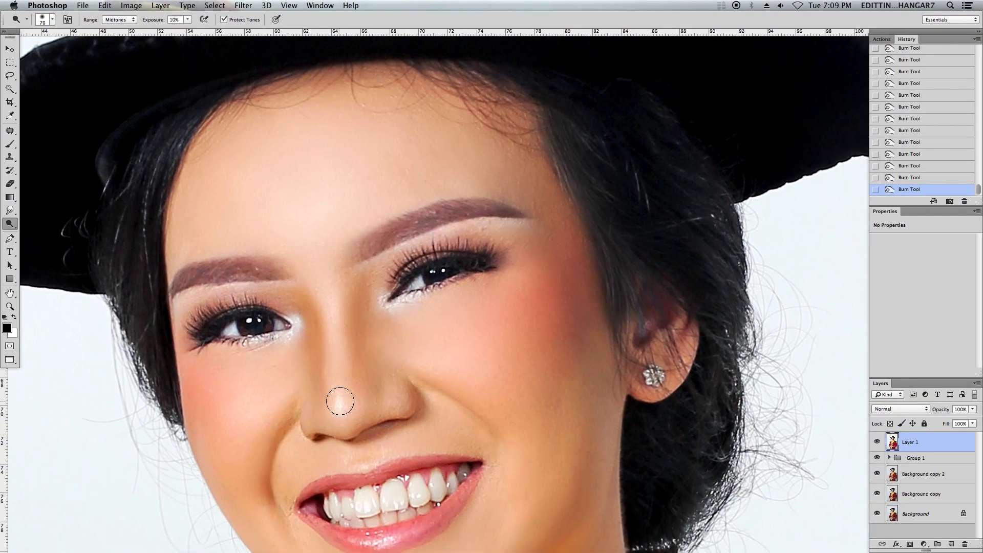
{"action": "left_click", "coordinate": [340, 402]}
Dodge the bridge of the nose with a larger brush and reduce the brush size to 25 px
{"action": "key", "text": "bracketright"}
{"action": "key", "text": "bracketright"}
{"action": "key", "text": "bracketright"}
{"action": "key", "text": "bracketright"}
{"action": "left_click", "coordinate": [339, 334]}
{"action": "key", "text": "bracketleft"}
{"action": "key", "text": "bracketleft"}
{"action": "key", "text": "bracketleft"}
{"action": "key", "text": "bracketleft"}
{"action": "key", "text": "bracketleft"}
{"action": "key", "text": "bracketleft"}
{"action": "key", "text": "bracketleft"}
{"action": "key", "text": "bracketleft"}
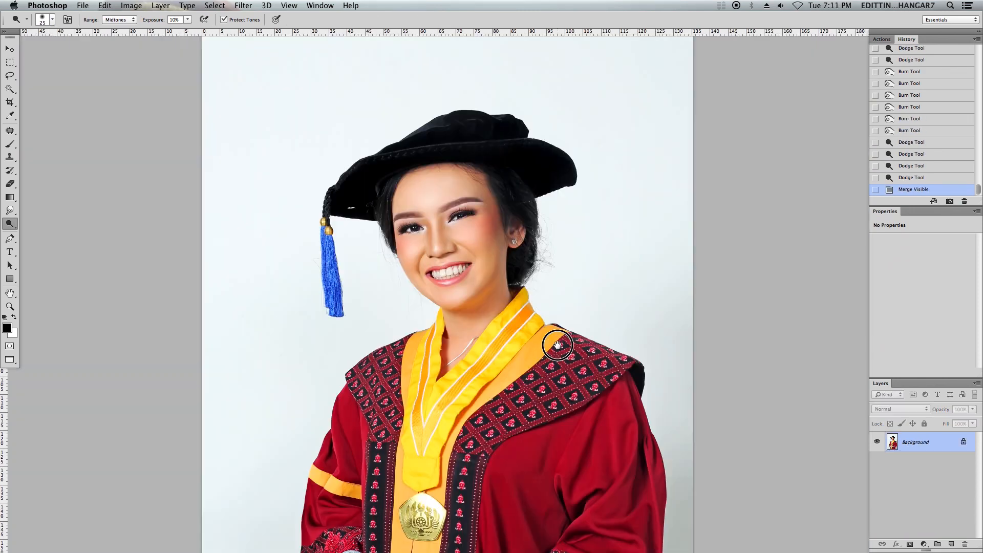
Compare the merged retouched portrait with the original opening snapshot in the history
{"action": "left_click_drag", "start_coordinate": [558, 345], "coordinate": [557, 344]}
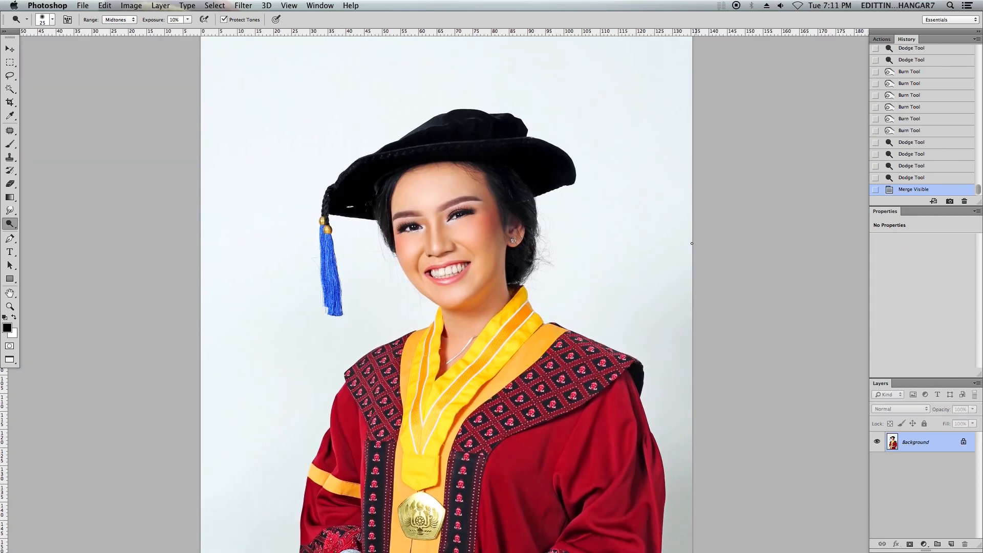
{"action": "left_click_drag", "start_coordinate": [980, 192], "coordinate": [978, 41]}
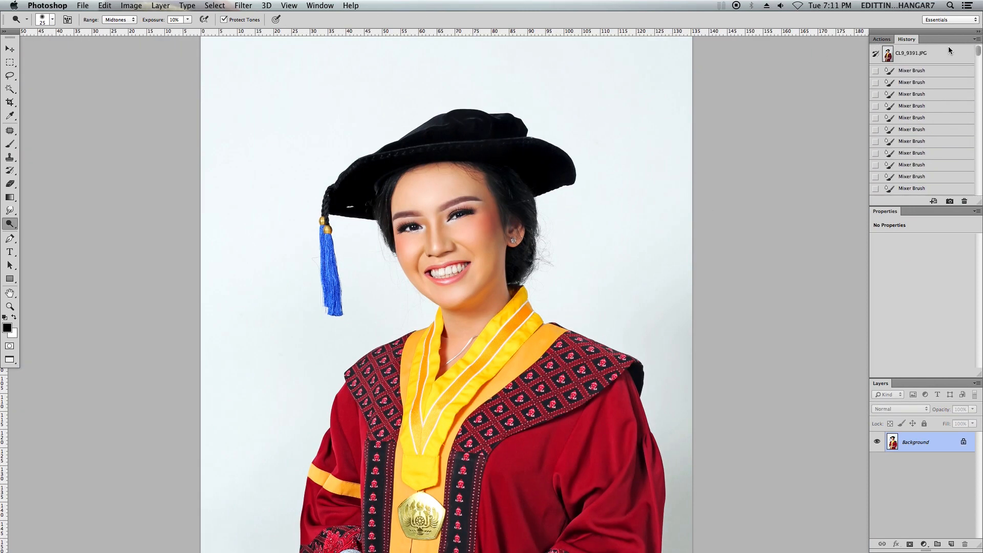
{"action": "left_click", "coordinate": [951, 52]}
{"action": "key", "text": "super+z"}
{"action": "key", "text": "super+z"}
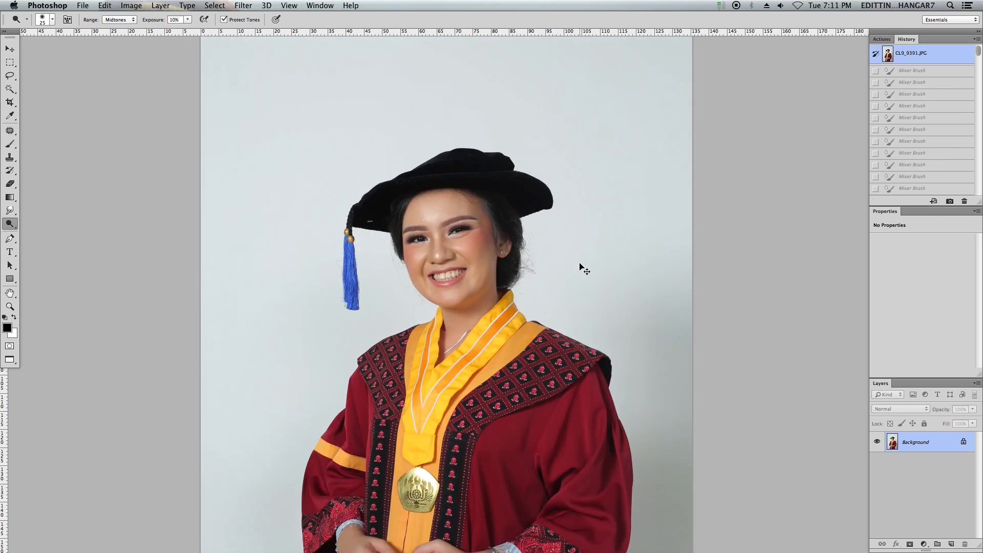
{"action": "key", "text": "super+z"}
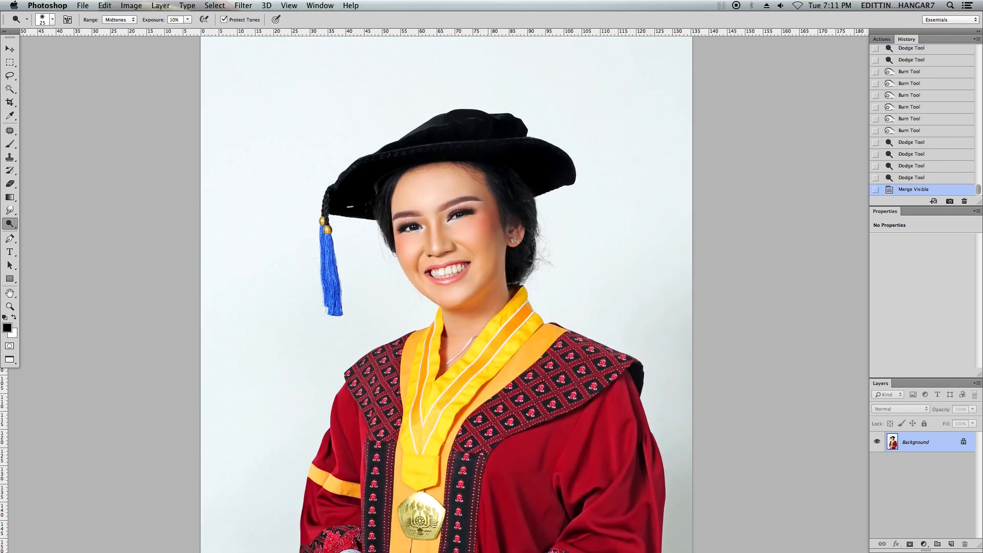
Create a new document from the original opening snapshot and show the open documents in separate windows
{"action": "key", "text": "super+0"}
{"action": "left_click_drag", "start_coordinate": [685, 361], "coordinate": [670, 359]}
{"action": "left_click_drag", "start_coordinate": [977, 190], "coordinate": [977, 46]}
{"action": "left_click", "coordinate": [911, 53]}
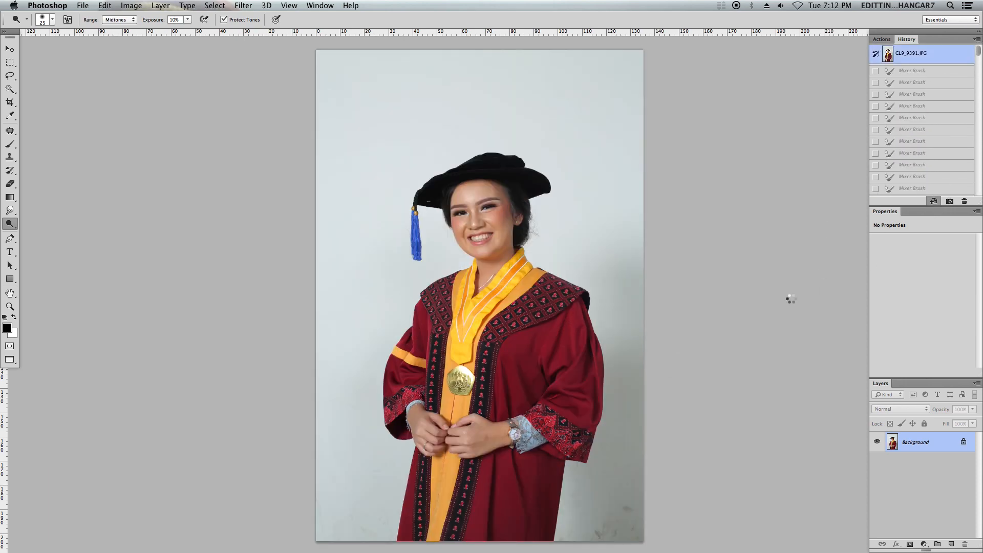
{"action": "key", "text": "v"}
{"action": "key", "text": "f"}
{"action": "key", "text": "f"}
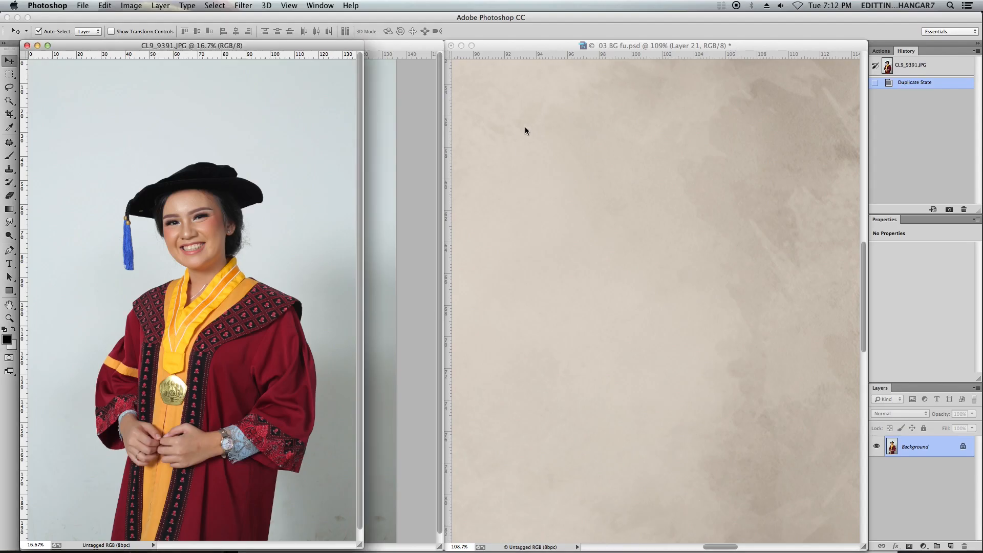
Move the duplicate's window aside and return the retouched document to its final Merge Visible state
{"action": "mouse_move", "coordinate": [284, 46]}
{"action": "left_mouse_down"}
{"action": "mouse_move", "coordinate": [659, 26]}
{"action": "mouse_move", "coordinate": [666, 18]}
{"action": "left_mouse_up"}
{"action": "left_click", "coordinate": [376, 136]}
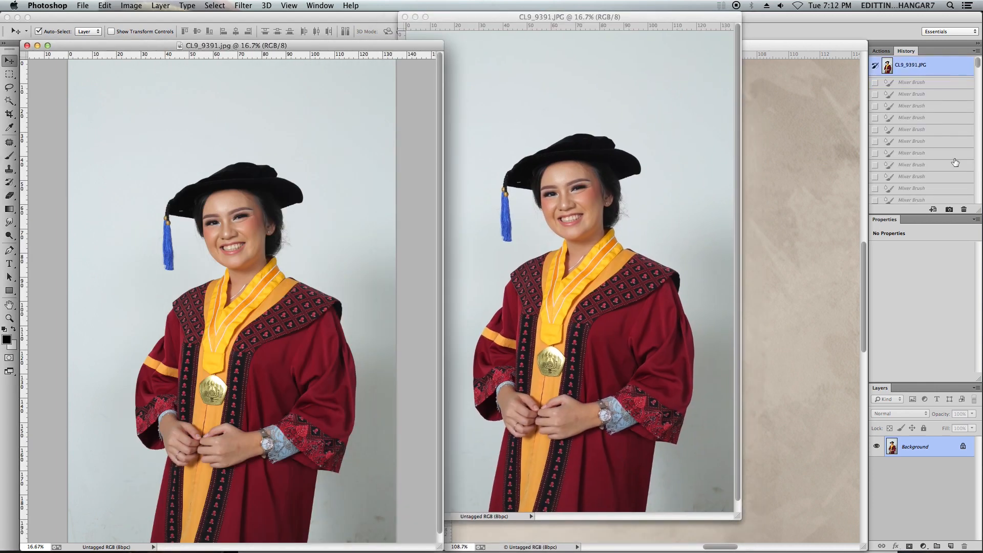
{"action": "left_click_drag", "start_coordinate": [979, 67], "coordinate": [977, 200]}
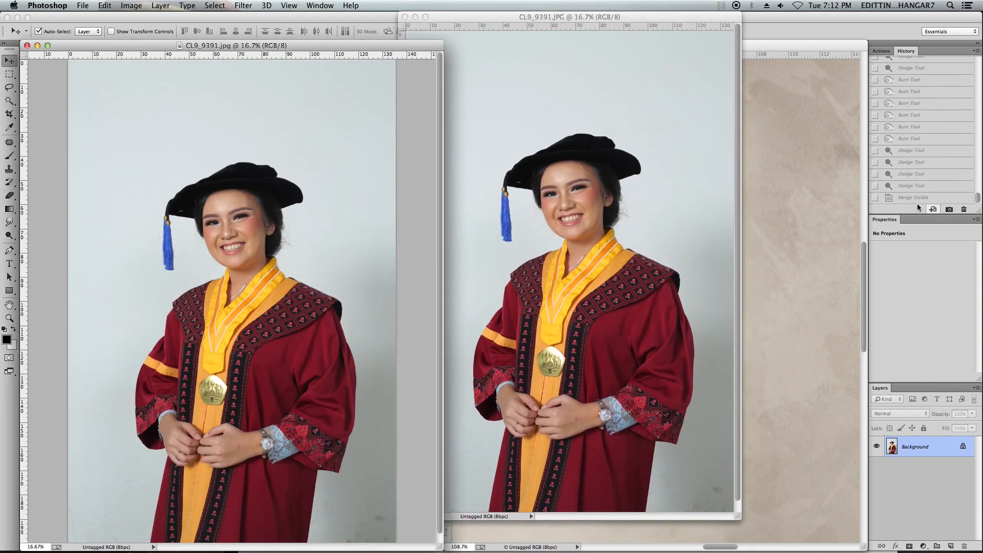
{"action": "left_click", "coordinate": [913, 197]}
Place the original's window beside the retouched portrait and compare both versions at 25% zoom
{"action": "left_click_drag", "start_coordinate": [623, 19], "coordinate": [652, 61]}
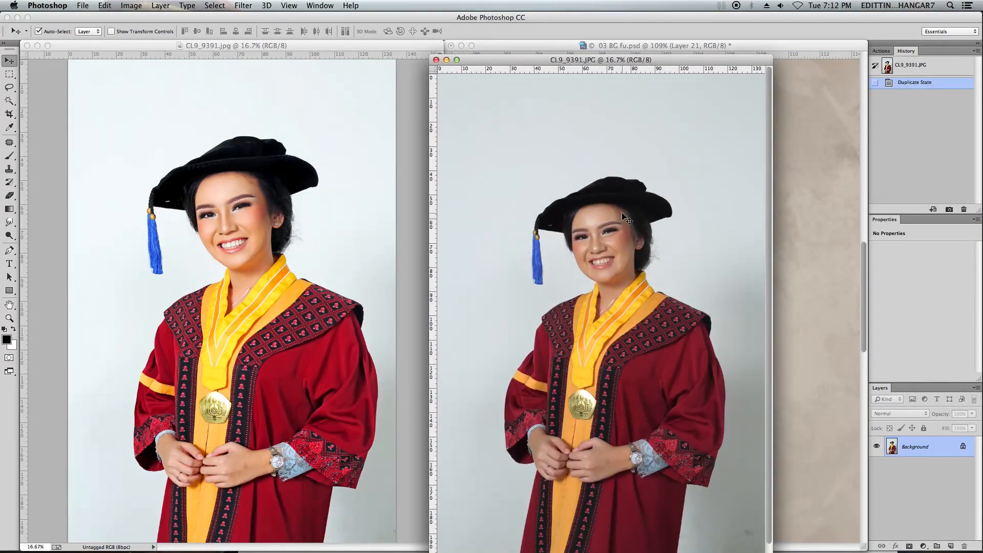
{"action": "key", "text": "super+plus"}
{"action": "left_click_drag", "start_coordinate": [649, 229], "coordinate": [617, 249]}
{"action": "left_click", "coordinate": [280, 309]}
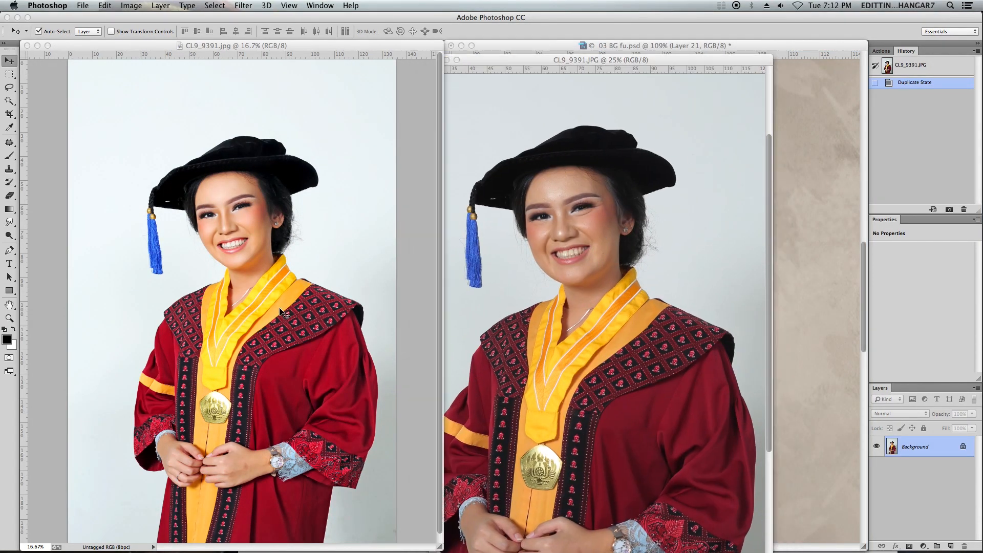
{"action": "key", "text": "super+plus"}
{"action": "left_click_drag", "start_coordinate": [340, 292], "coordinate": [327, 329]}
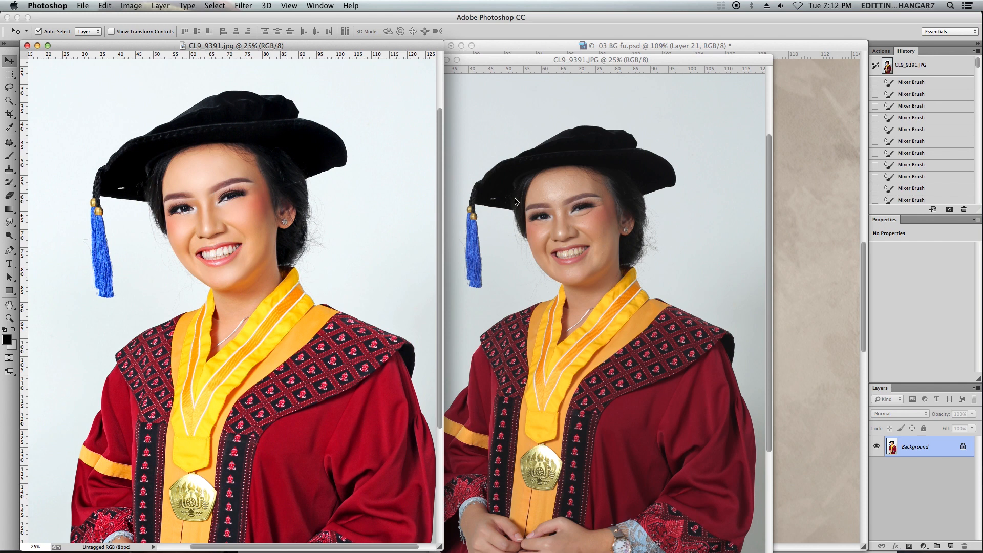
{"action": "left_click_drag", "start_coordinate": [600, 60], "coordinate": [625, 48]}
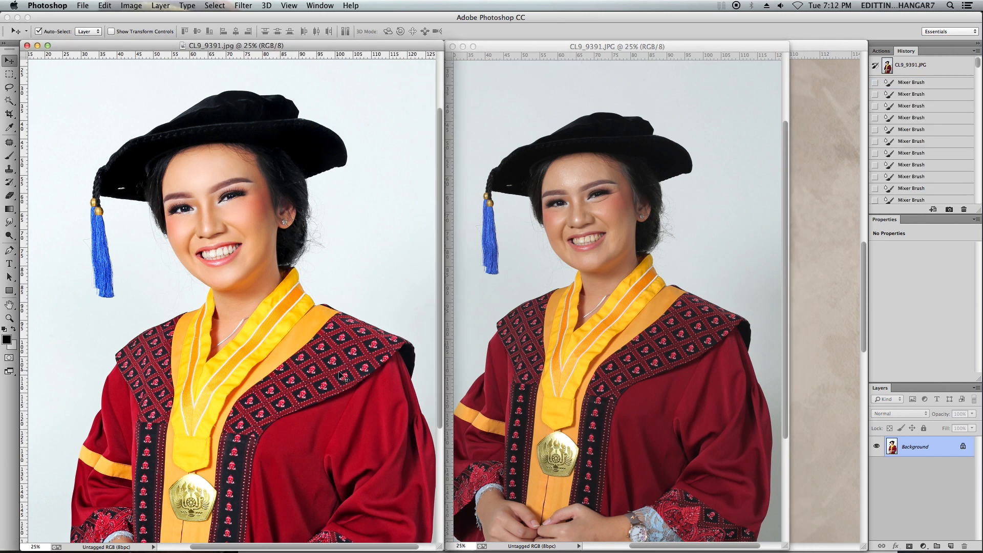
{"action": "key", "text": "super+minus"}
{"action": "key", "text": "super+minus"}
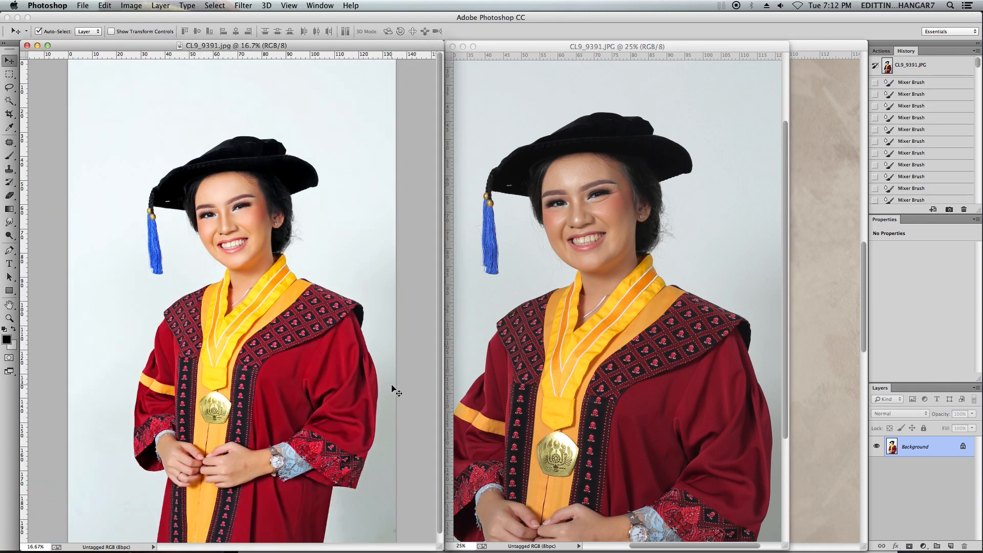